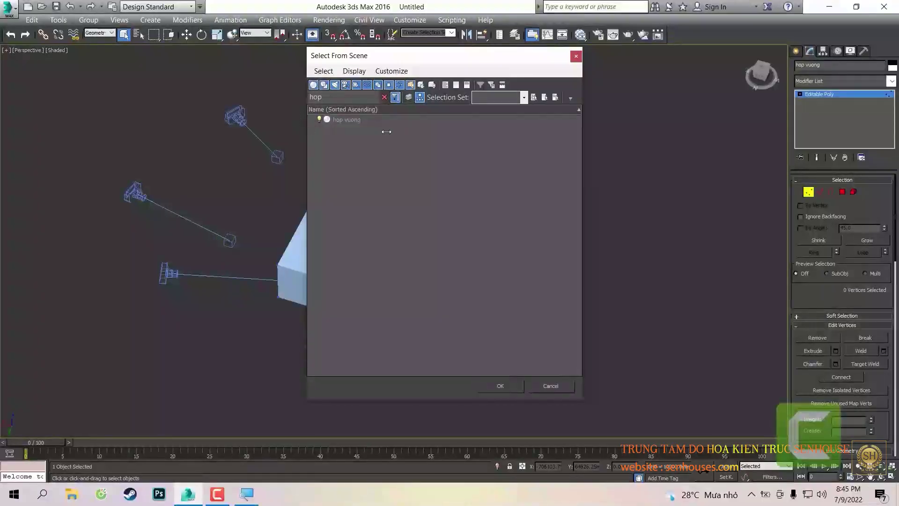
# - Pick the 'hop vuong' box from the scene list and marquee-select all its vertices
pyautogui.moveTo(424, 58); pyautogui.dragTo(219, 55)
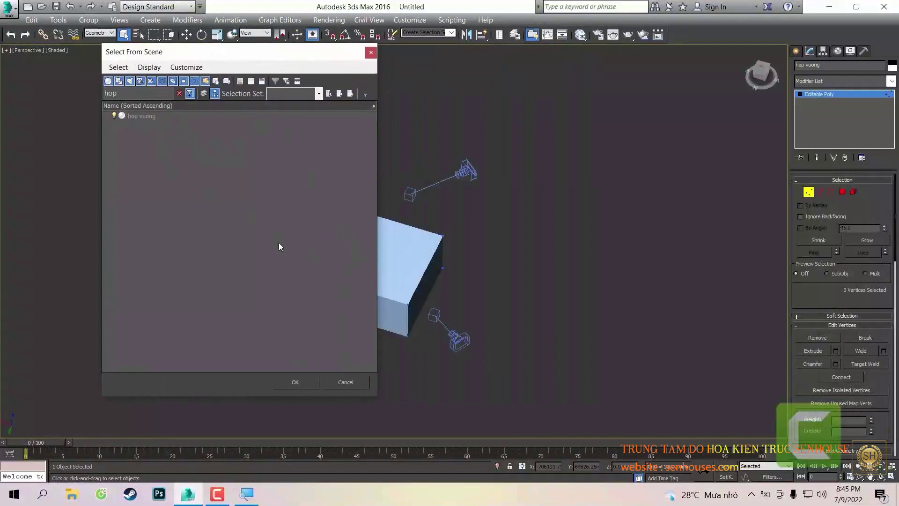
pyautogui.click(308, 384)
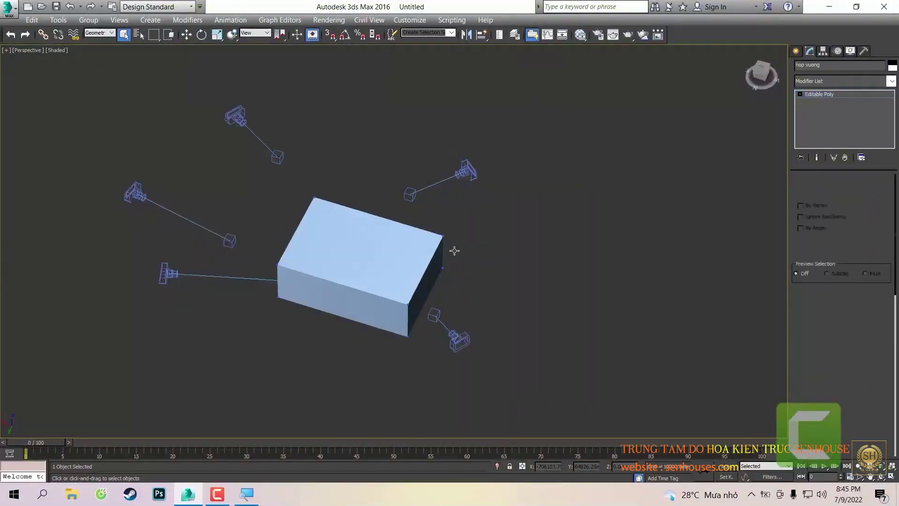
pyautogui.scroll(-2, 468, 234)
pyautogui.moveTo(507, 216); pyautogui.dragTo(106, 374)
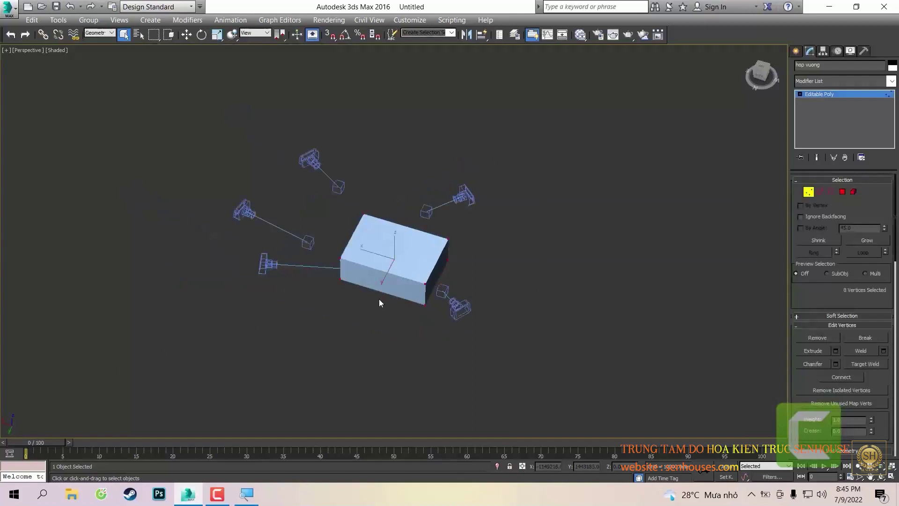
# - Delete the box's selected vertices and browse the available region selection shapes
pyautogui.press('Delete')
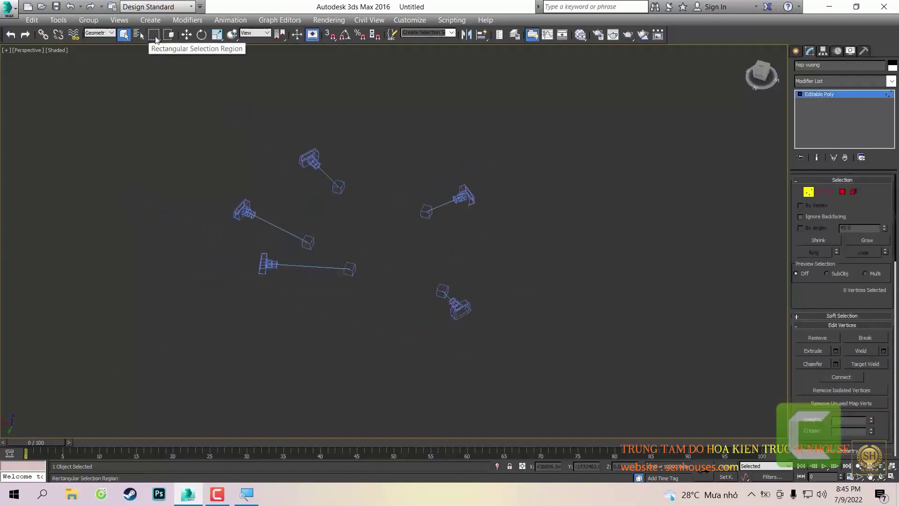
pyautogui.hotkey('ctrl', 'shift', 'w')
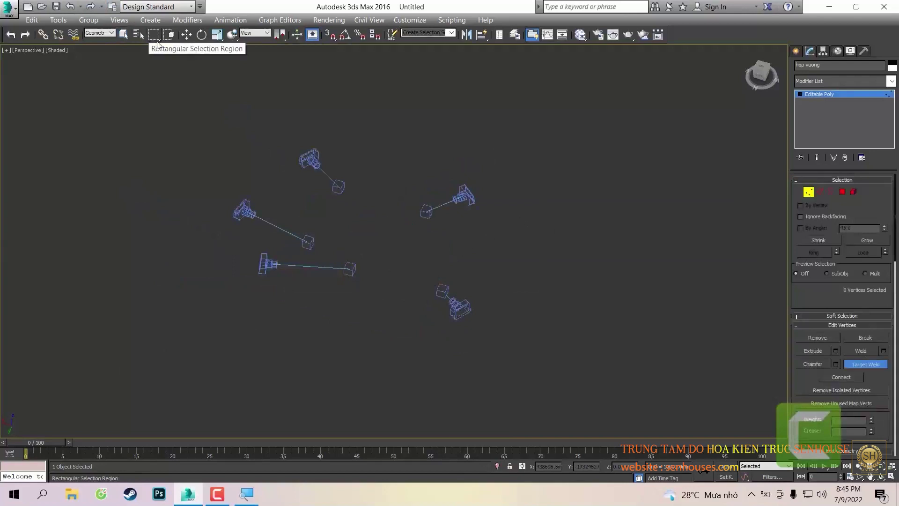
pyautogui.rightClick(159, 49)
pyautogui.moveTo(154, 34); pyautogui.dragTo(156, 64)
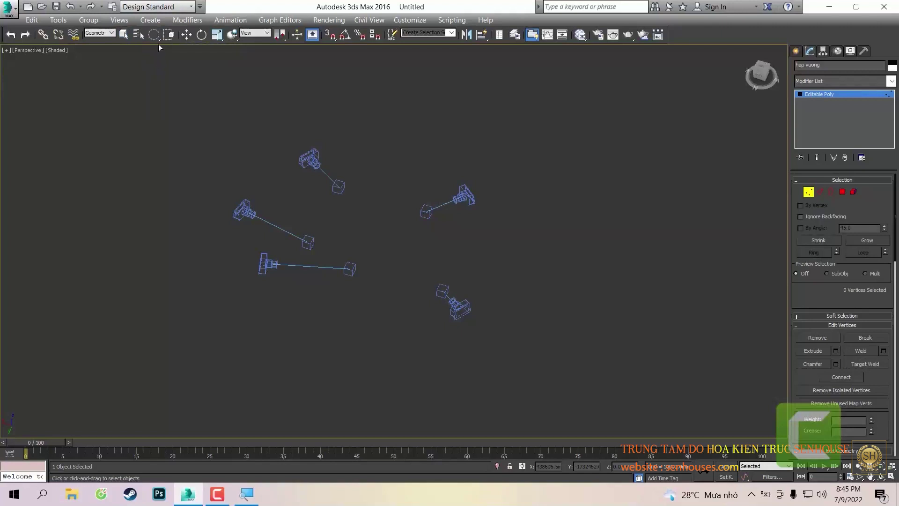
pyautogui.moveTo(154, 34)
pyautogui.mouseDown()
pyautogui.moveTo(162, 59)
pyautogui.moveTo(152, 73)
pyautogui.mouseUp()
# - Trace a fence selection around the cameras, then return to rectangular region selection
pyautogui.scroll(2, 161, 59)
pyautogui.scroll(2, 173, 57)
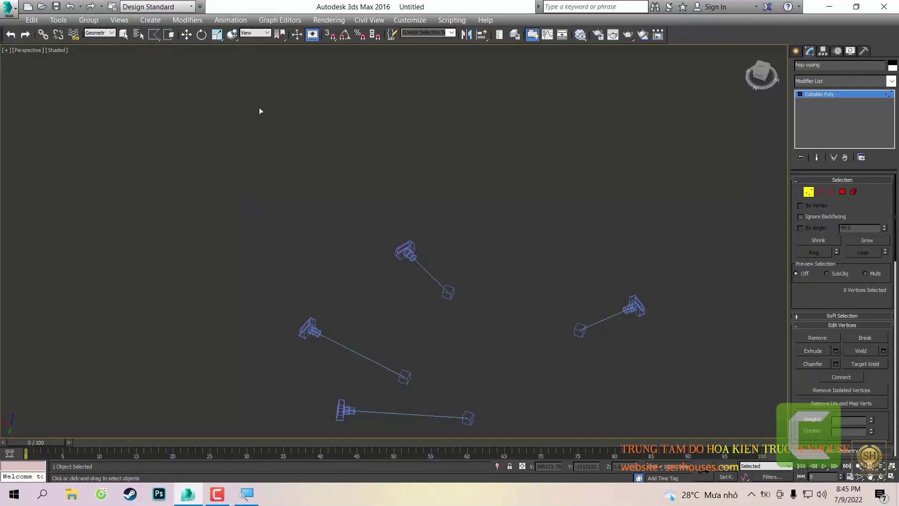
pyautogui.scroll(-5, 260, 107)
pyautogui.moveTo(391, 114); pyautogui.dragTo(399, 170)
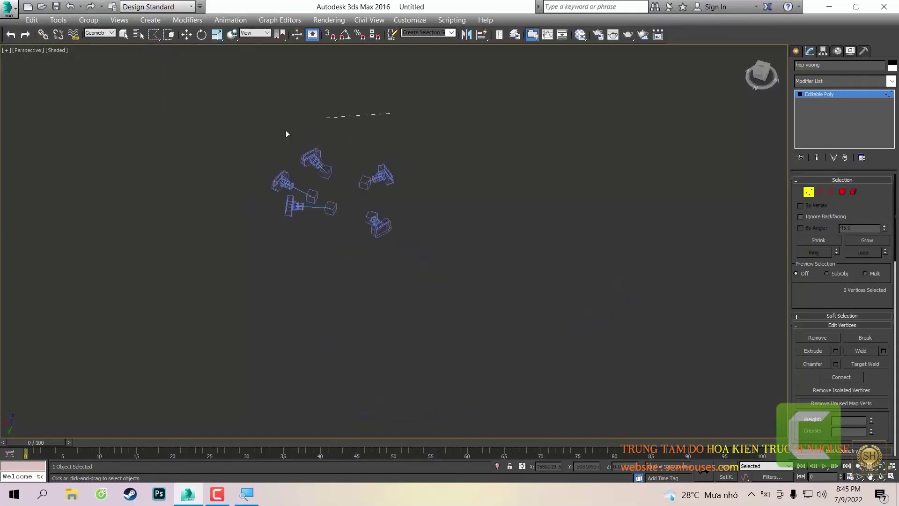
pyautogui.moveTo(425, 122); pyautogui.dragTo(314, 113)
pyautogui.moveTo(273, 121); pyautogui.dragTo(225, 125)
pyautogui.moveTo(154, 37); pyautogui.dragTo(154, 35)
# - Return to object level, switch to Select and Move, and rectangle-select objects
pyautogui.press('1')
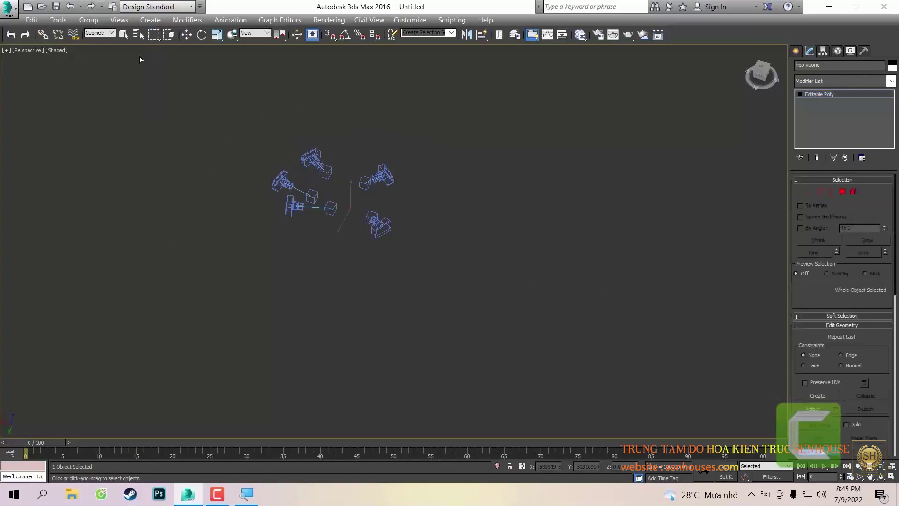
pyautogui.press('w')
pyautogui.click(152, 40)
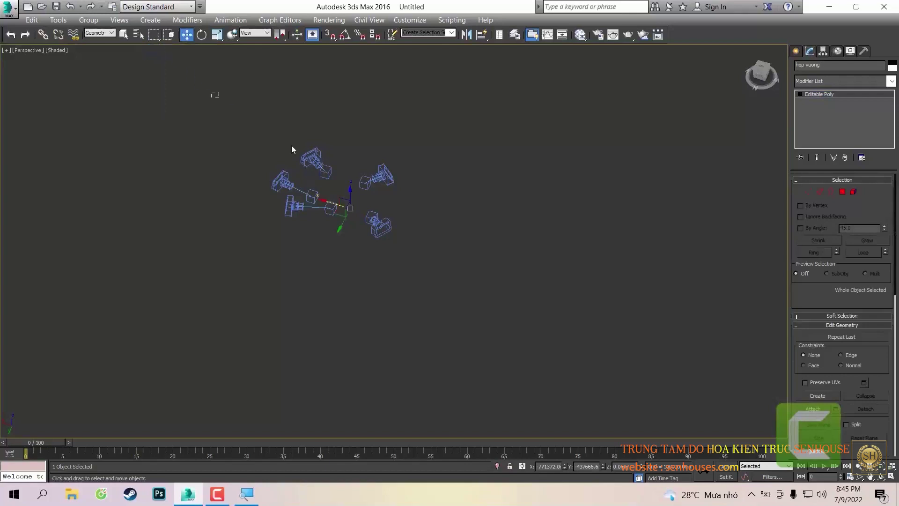
pyautogui.moveTo(230, 113); pyautogui.dragTo(456, 261)
# - Set the Selection Filter to All and select all six objects at once
pyautogui.click(99, 33)
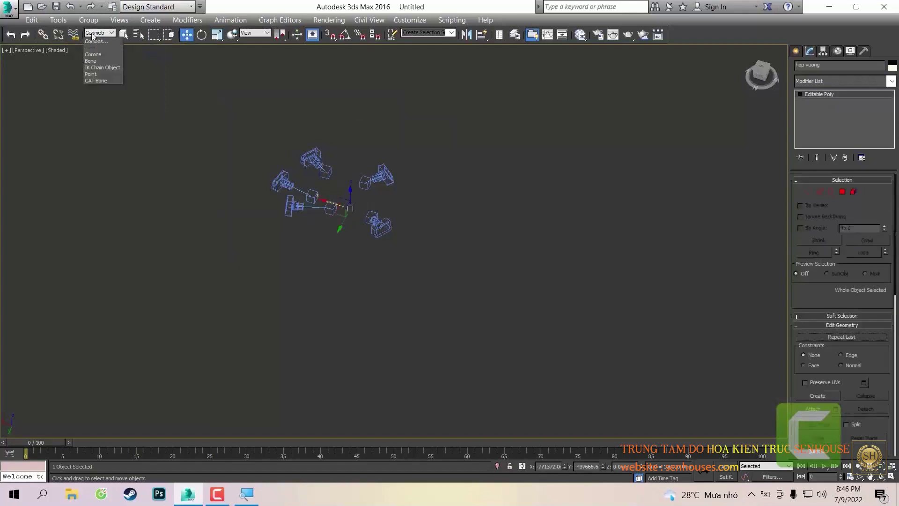
pyautogui.click(94, 40)
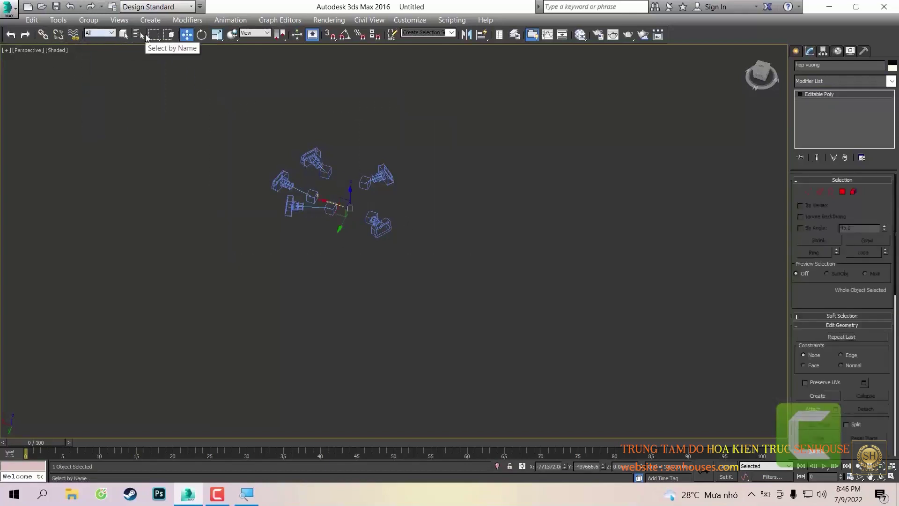
pyautogui.moveTo(164, 74); pyautogui.dragTo(706, 438)
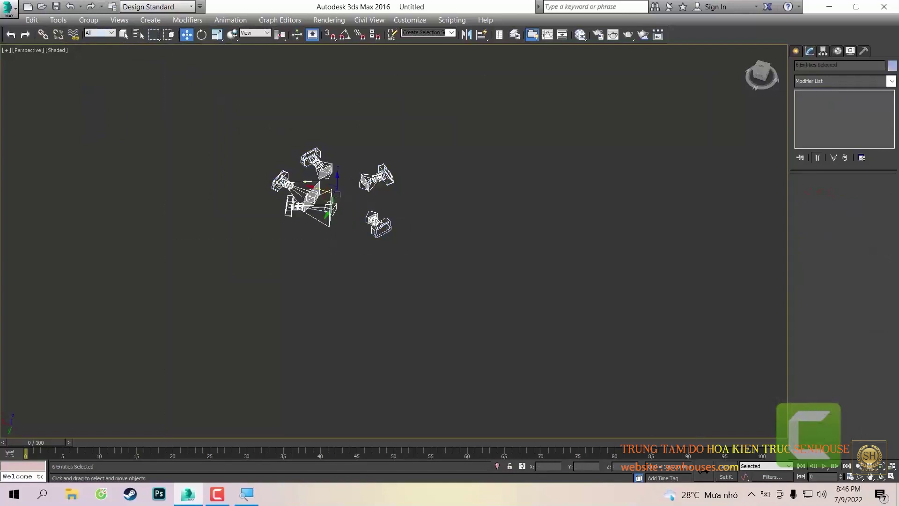
pyautogui.scroll(-2, 330, 192)
pyautogui.click(123, 34)
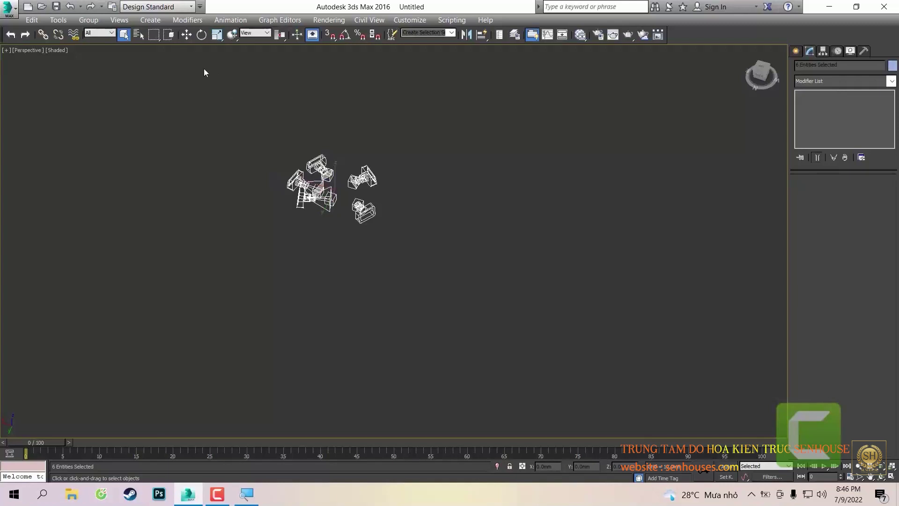
# - Choose the Lasso region shape and lasso around the cameras
pyautogui.press('q')
pyautogui.moveTo(153, 34); pyautogui.dragTo(155, 78)
pyautogui.moveTo(283, 103); pyautogui.dragTo(287, 108)
pyautogui.moveTo(438, 133); pyautogui.dragTo(226, 85)
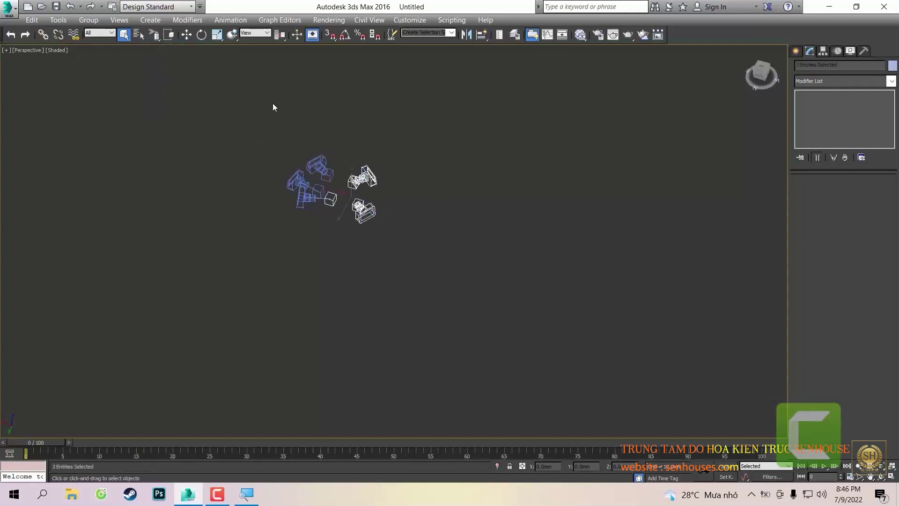
# - Select cameras one at a time: the centre pair, the right-hand one, the bottom one
pyautogui.click(320, 166)
pyautogui.keyDown('ctrl'); pyautogui.click(302, 186); pyautogui.keyUp('ctrl')
pyautogui.scroll(3, 327, 159)
pyautogui.scroll(2, 332, 162)
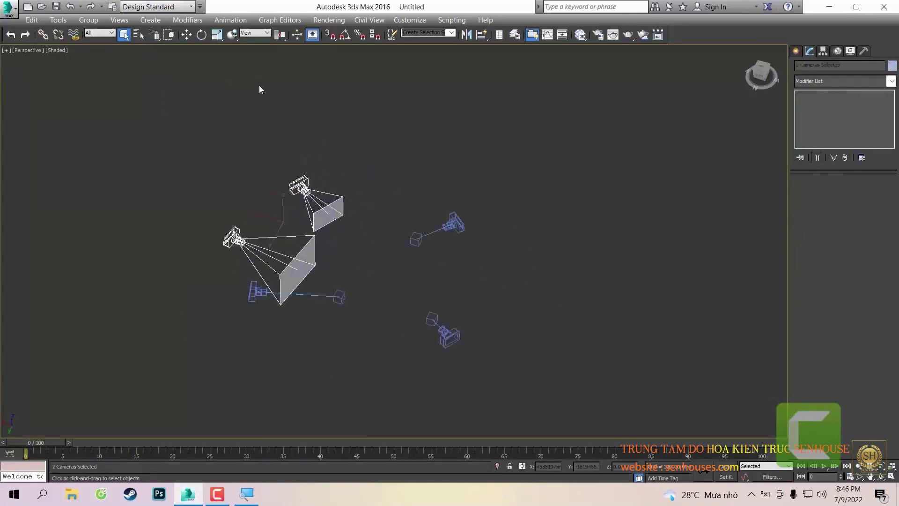
pyautogui.click(468, 240)
pyautogui.click(455, 223)
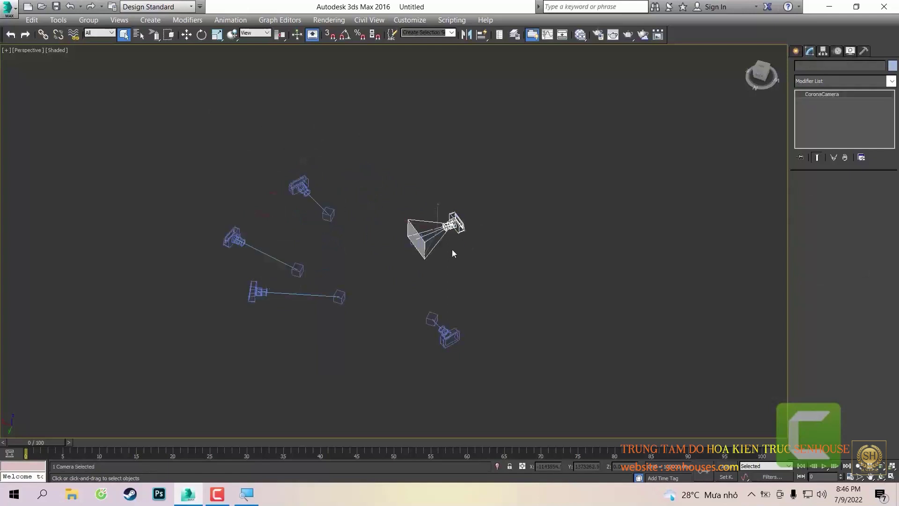
pyautogui.click(392, 318)
pyautogui.click(445, 335)
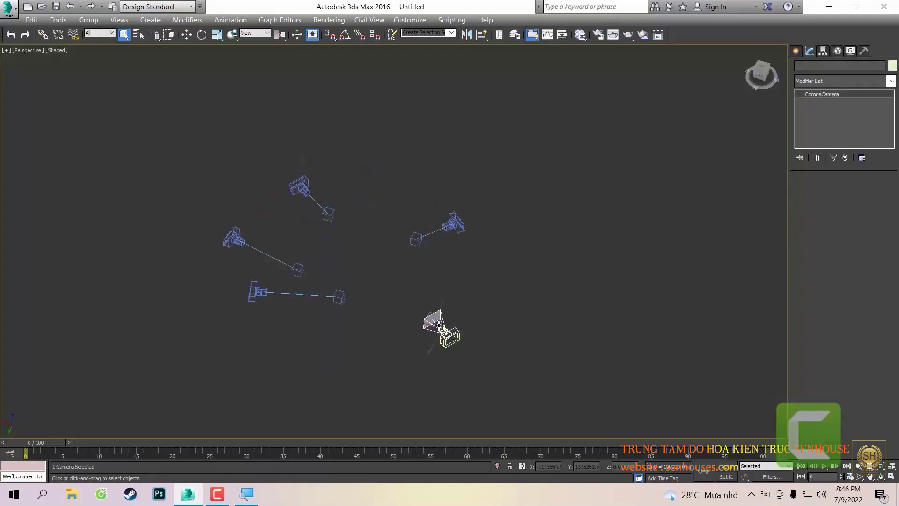
# - Select the lower-left, upper-left and right-hand cameras individually
pyautogui.click(259, 297)
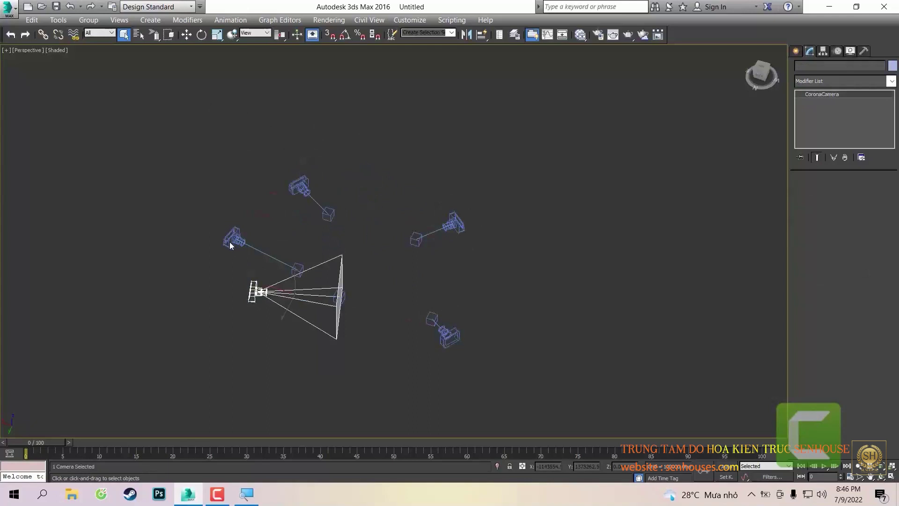
pyautogui.click(233, 236)
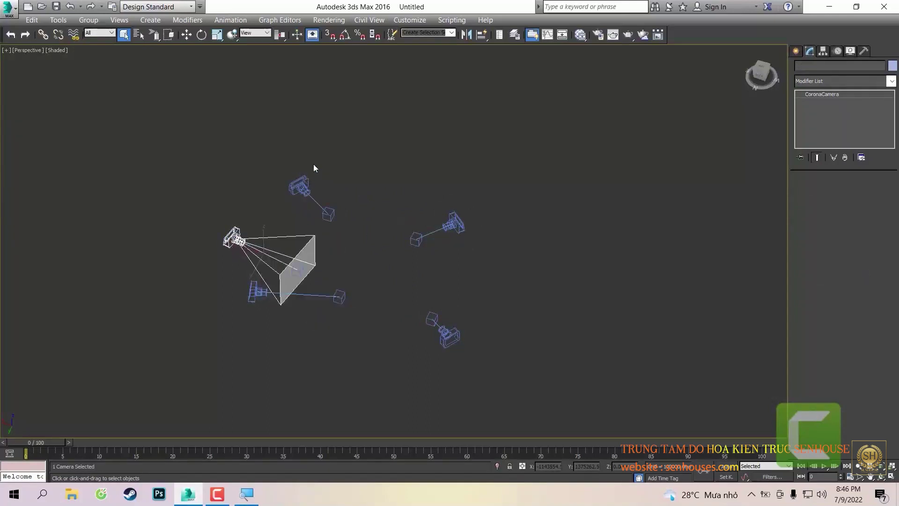
pyautogui.click(300, 186)
pyautogui.click(447, 225)
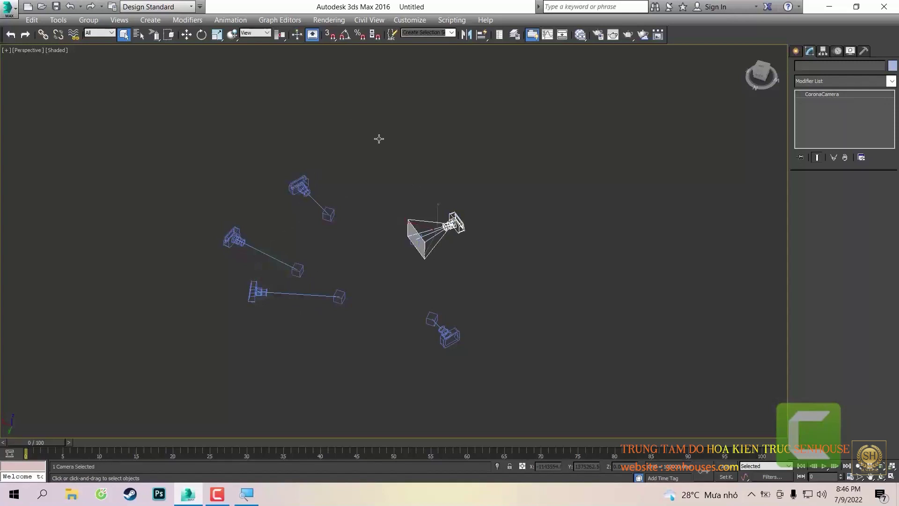
# - Lasso around all five cameras to select them together
pyautogui.press('q')
pyautogui.press('q')
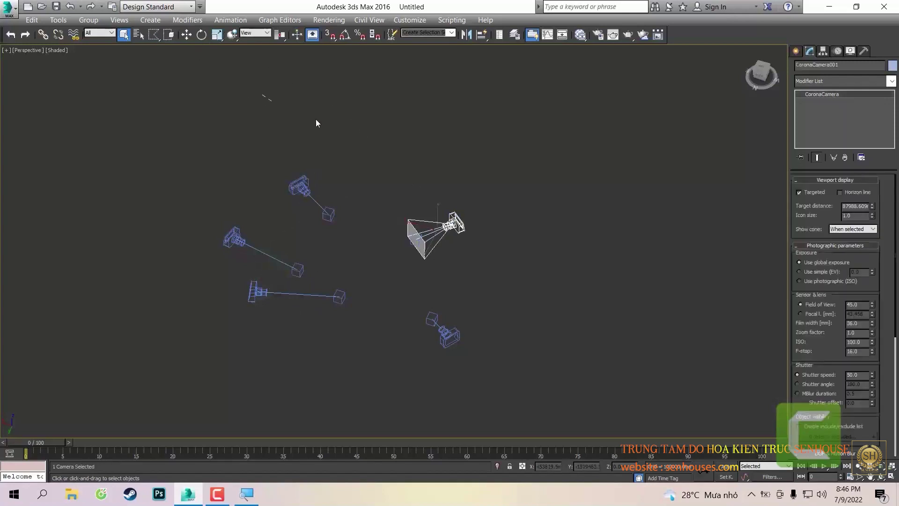
pyautogui.moveTo(501, 183); pyautogui.dragTo(472, 337)
pyautogui.moveTo(166, 256); pyautogui.dragTo(232, 166)
pyautogui.moveTo(250, 118); pyautogui.dragTo(267, 105)
pyautogui.scroll(-4, 281, 122)
pyautogui.scroll(3, 299, 134)
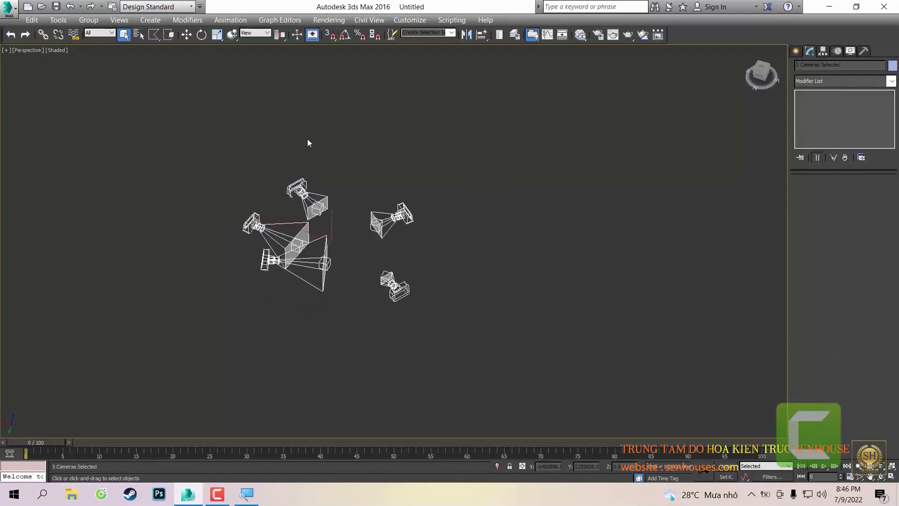
# - Lasso the right-hand and lower cameras separately, then deselect the lower camera
pyautogui.press('q')
pyautogui.moveTo(494, 236); pyautogui.dragTo(379, 133)
pyautogui.moveTo(210, 232); pyautogui.dragTo(213, 229)
pyautogui.moveTo(399, 122)
pyautogui.mouseDown()
pyautogui.moveTo(433, 245)
pyautogui.moveTo(406, 139)
pyautogui.mouseUp()
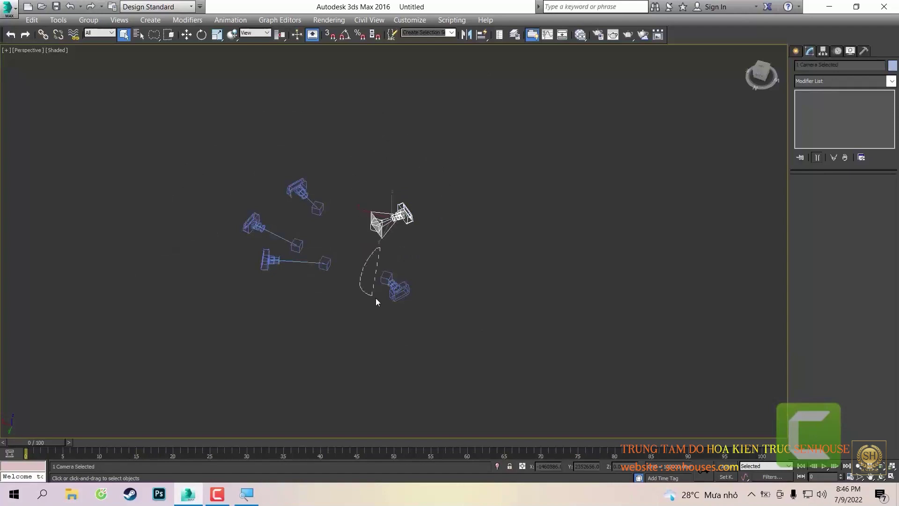
pyautogui.moveTo(446, 300); pyautogui.dragTo(480, 154)
pyautogui.press('q')
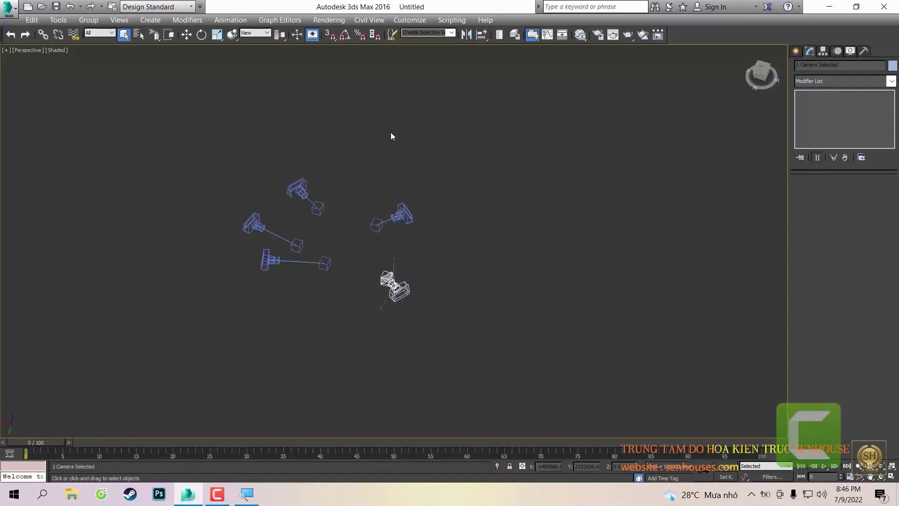
pyautogui.click(296, 147)
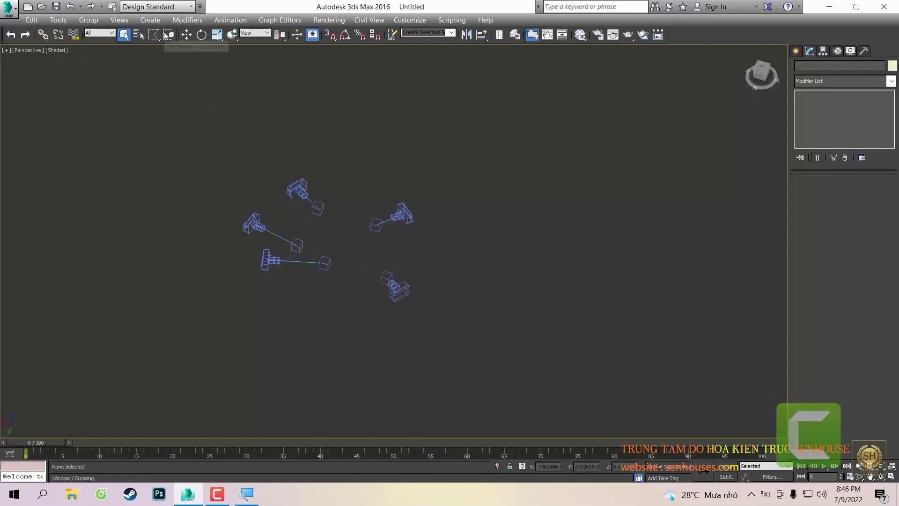
# - Rectangle-select the right-hand camera, then add the top and left cameras
pyautogui.press('q')
pyautogui.press('q')
pyautogui.press('q')
pyautogui.moveTo(433, 181); pyautogui.dragTo(397, 254)
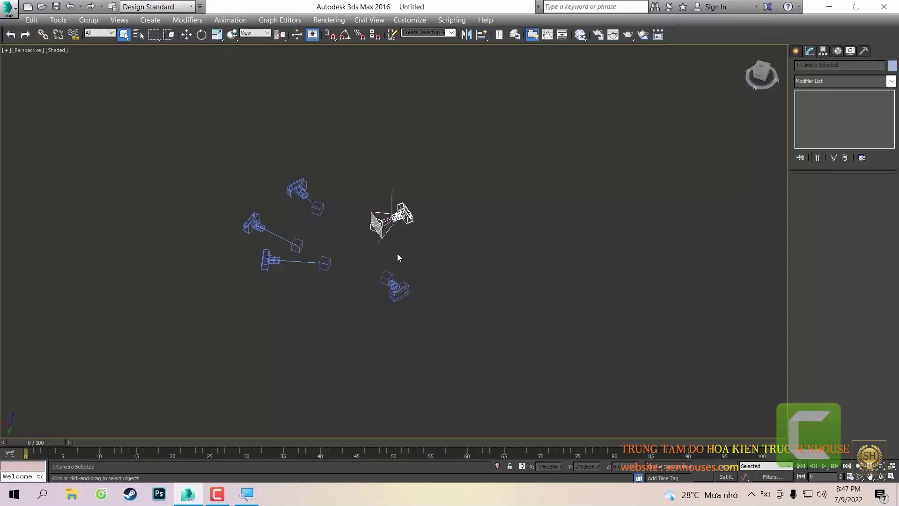
pyautogui.moveTo(323, 177)
pyautogui.keyDown('ctrl'); pyautogui.mouseDown()
pyautogui.moveTo(213, 283)
pyautogui.moveTo(249, 276)
pyautogui.mouseUp(); pyautogui.keyUp('ctrl')
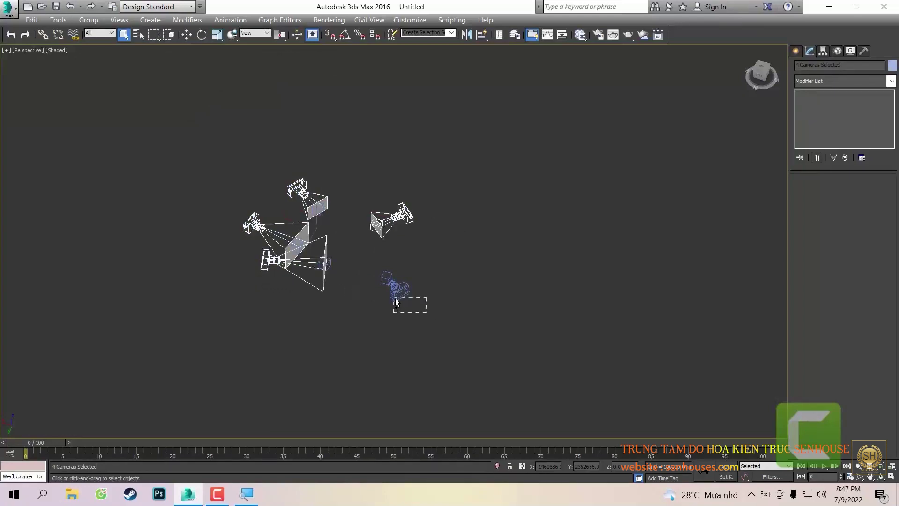
pyautogui.scroll(5, 397, 272)
pyautogui.scroll(-8, 397, 271)
pyautogui.scroll(-2, 398, 234)
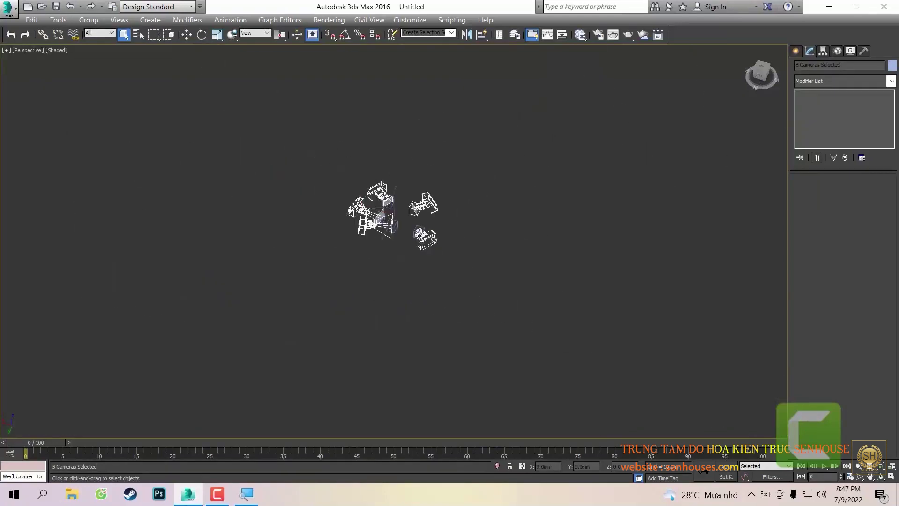
pyautogui.scroll(1, 400, 203)
pyautogui.scroll(-2, 400, 203)
# - Delete the selected cameras and toggle Window/Crossing selection
pyautogui.press('Delete')
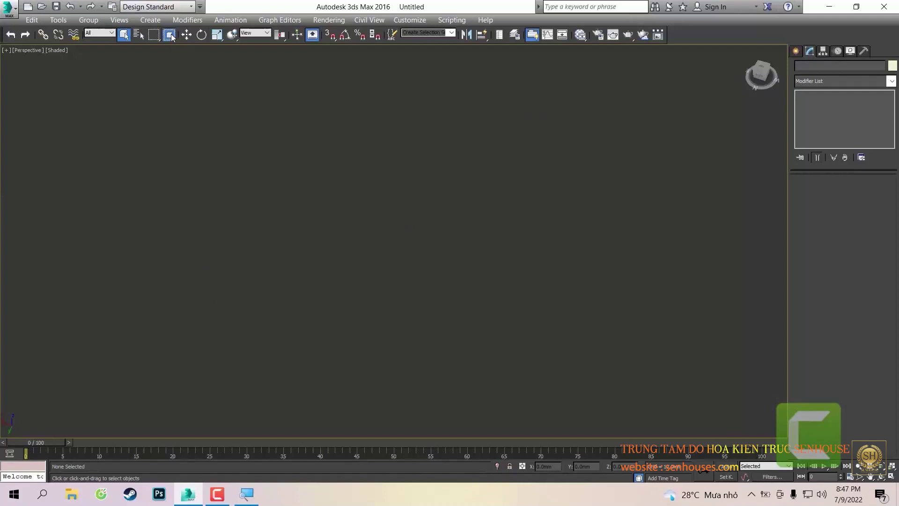
pyautogui.click(171, 35)
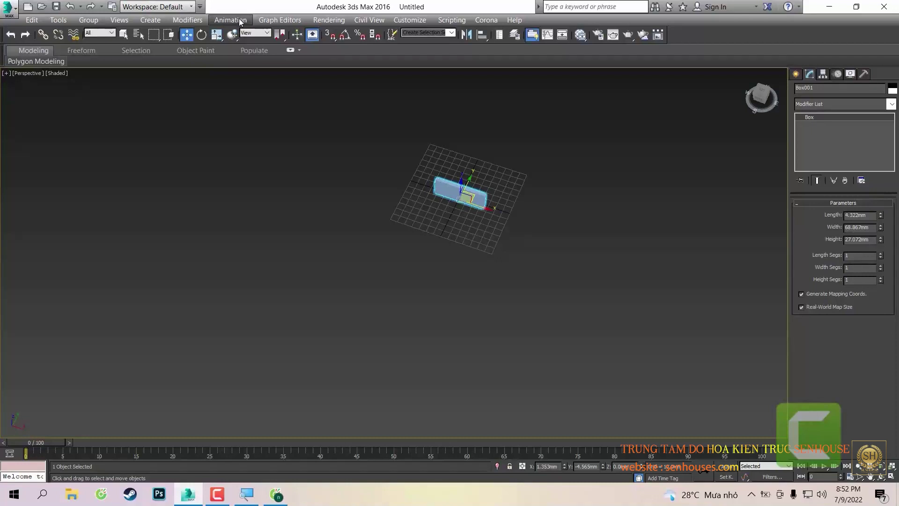
pyautogui.scroll(3, 463, 206)
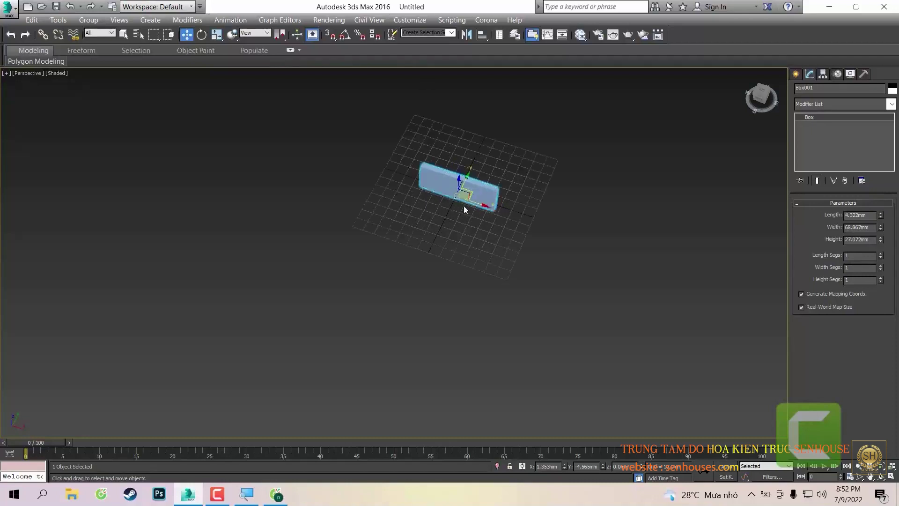
pyautogui.scroll(2, 463, 206)
pyautogui.click(523, 162)
pyautogui.moveTo(522, 162)
pyautogui.mouseDown(button='middle')
pyautogui.moveTo(533, 203)
pyautogui.moveTo(480, 205)
pyautogui.moveTo(526, 195)
pyautogui.mouseUp(button='middle')
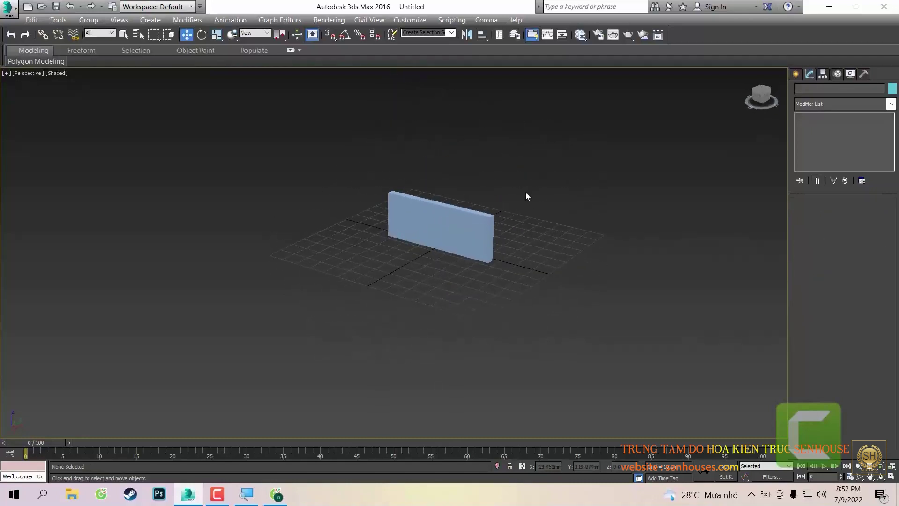
pyautogui.scroll(4, 434, 201)
pyautogui.scroll(-1, 462, 216)
pyautogui.scroll(-5, 462, 215)
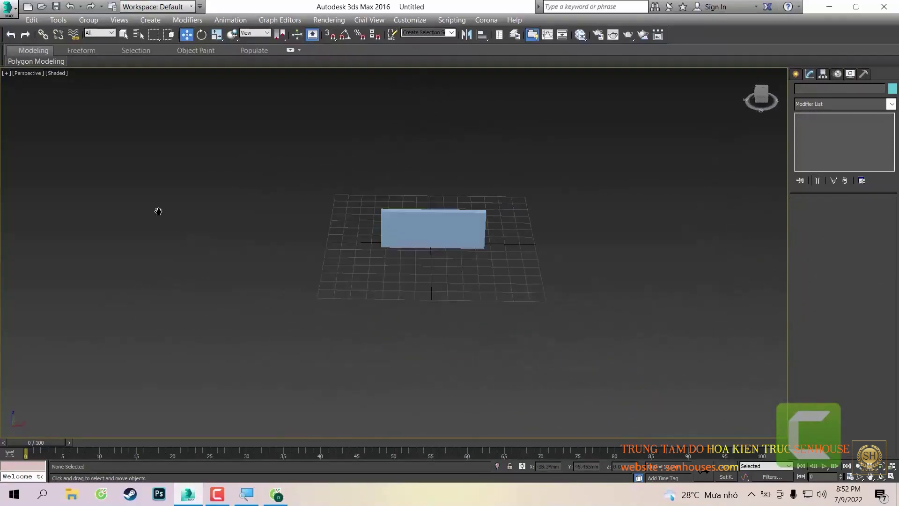
pyautogui.moveTo(156, 209)
pyautogui.mouseDown(button='middle')
pyautogui.moveTo(641, 407)
pyautogui.moveTo(381, 293)
pyautogui.mouseUp(button='middle')
pyautogui.scroll(6, 380, 292)
pyautogui.scroll(-1, 363, 204)
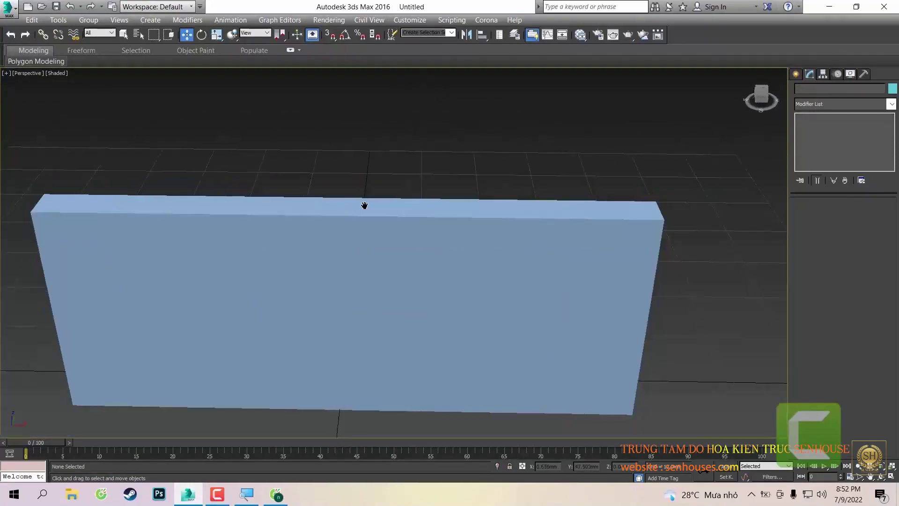
pyautogui.scroll(-3, 343, 153)
pyautogui.moveTo(220, 124)
pyautogui.mouseDown()
pyautogui.moveTo(571, 227)
pyautogui.moveTo(558, 234)
pyautogui.mouseUp()
pyautogui.moveTo(558, 235)
pyautogui.keyDown('alt'); pyautogui.mouseDown(button='middle')
pyautogui.moveTo(483, 227)
pyautogui.moveTo(514, 235)
pyautogui.mouseUp(button='middle'); pyautogui.keyUp('alt')
pyautogui.scroll(4, 448, 226)
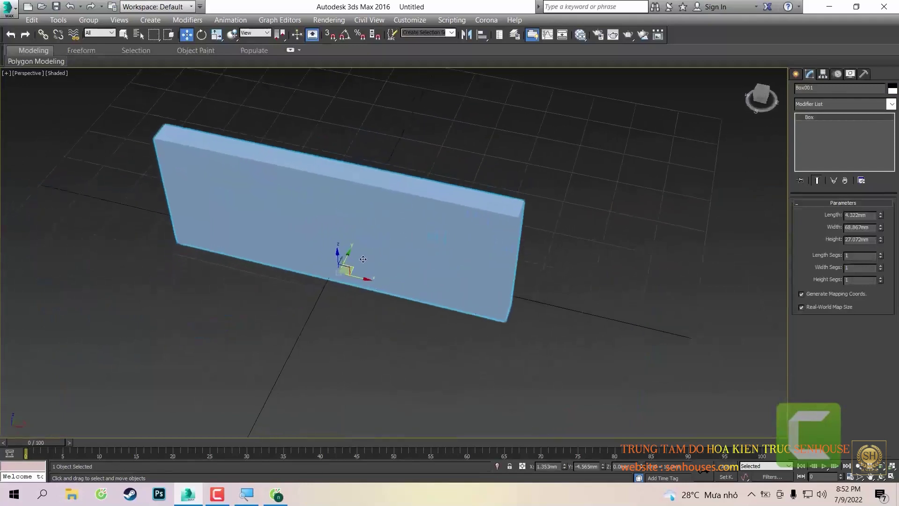
pyautogui.moveTo(448, 226)
pyautogui.keyDown('alt'); pyautogui.mouseDown(button='middle')
pyautogui.moveTo(279, 242)
pyautogui.moveTo(213, 237)
pyautogui.moveTo(523, 241)
pyautogui.moveTo(560, 170)
pyautogui.moveTo(394, 251)
pyautogui.moveTo(328, 243)
pyautogui.moveTo(443, 216)
pyautogui.moveTo(380, 249)
pyautogui.mouseUp(button='middle'); pyautogui.keyUp('alt')
pyautogui.scroll(-5, 380, 249)
pyautogui.scroll(-2, 380, 249)
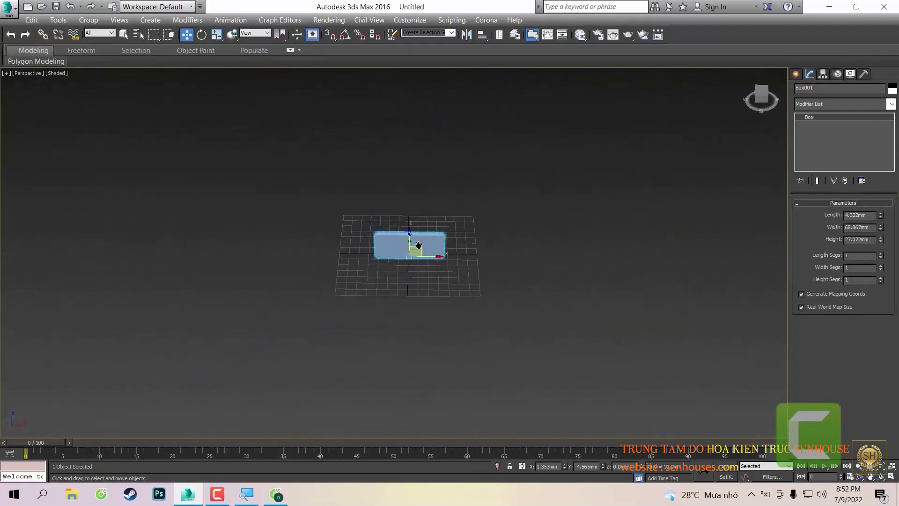
pyautogui.scroll(2, 435, 241)
pyautogui.scroll(1, 435, 241)
pyautogui.scroll(5, 481, 220)
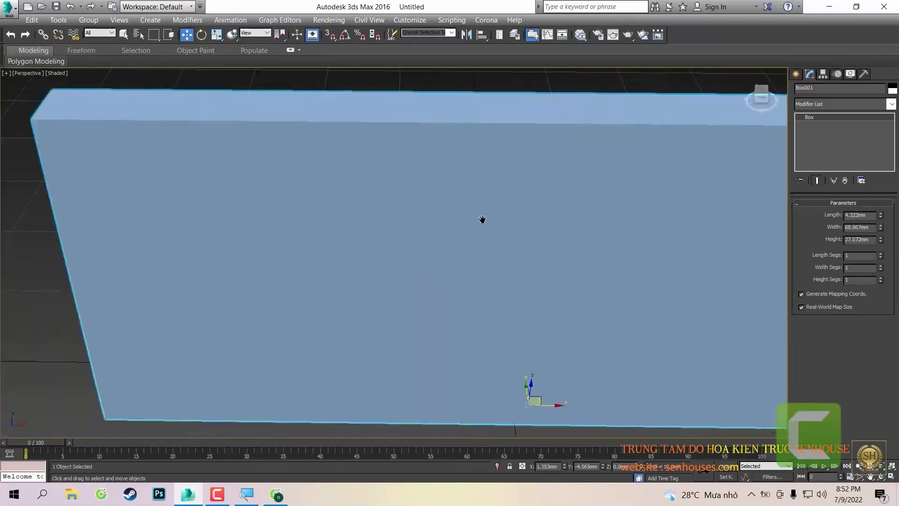
pyautogui.scroll(-5, 481, 220)
pyautogui.scroll(1, 441, 206)
pyautogui.moveTo(363, 210)
pyautogui.keyDown('alt'); pyautogui.mouseDown(button='middle')
pyautogui.moveTo(616, 216)
pyautogui.moveTo(247, 250)
pyautogui.moveTo(457, 215)
pyautogui.moveTo(382, 291)
pyautogui.moveTo(231, 331)
pyautogui.moveTo(387, 332)
pyautogui.moveTo(412, 187)
pyautogui.moveTo(683, 187)
pyautogui.moveTo(502, 250)
pyautogui.moveTo(398, 309)
pyautogui.moveTo(658, 184)
pyautogui.moveTo(408, 370)
pyautogui.moveTo(445, 280)
pyautogui.mouseUp(button='middle'); pyautogui.keyUp('alt')
pyautogui.scroll(5, 445, 280)
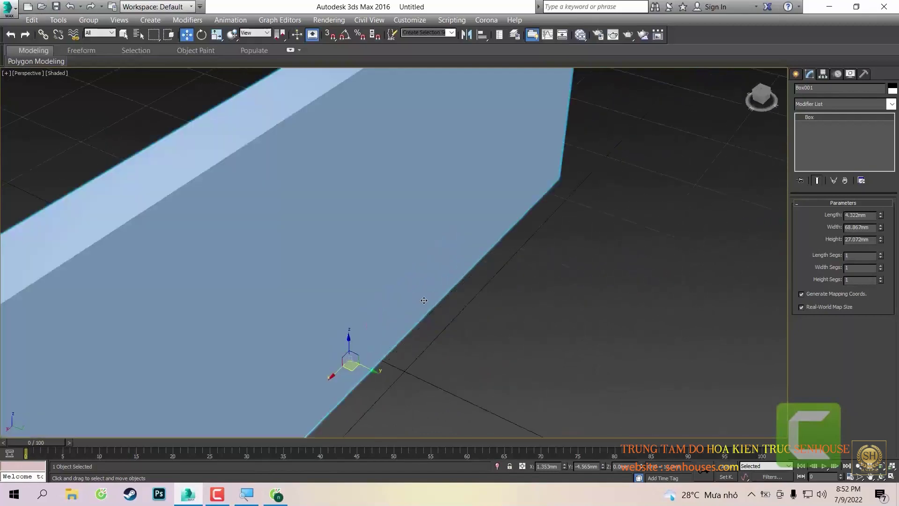
pyautogui.scroll(-8, 468, 281)
pyautogui.keyDown('alt'); pyautogui.moveTo(507, 283); pyautogui.dragTo(445, 303, button='middle'); pyautogui.keyUp('alt')
pyautogui.scroll(-3, 445, 304)
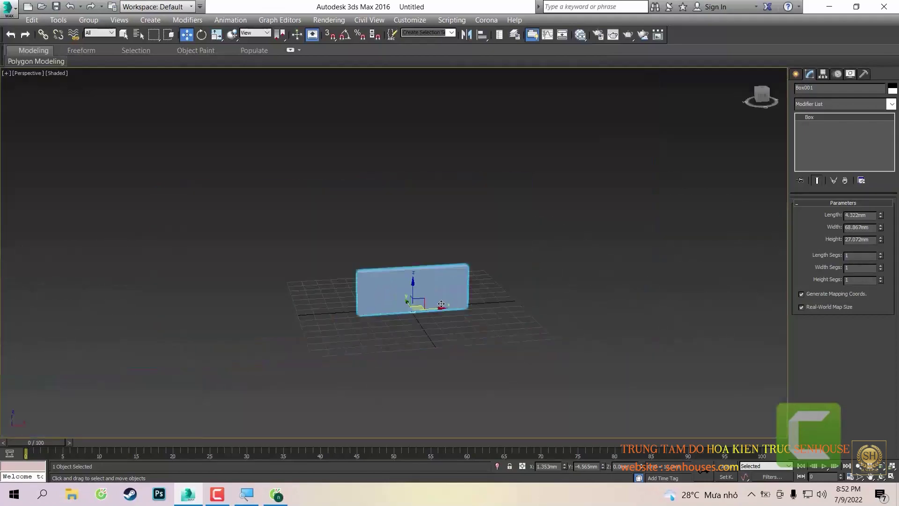
pyautogui.scroll(5, 437, 280)
pyautogui.scroll(-5, 438, 281)
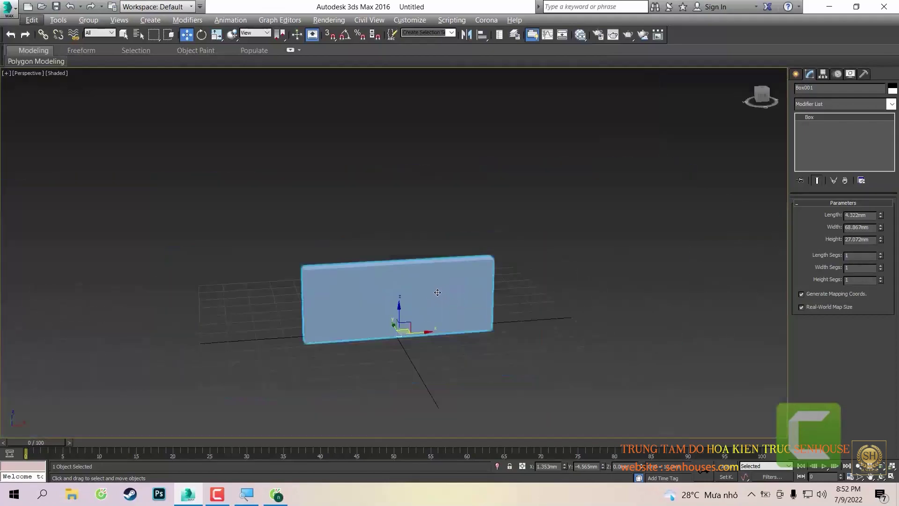
pyautogui.scroll(2, 438, 290)
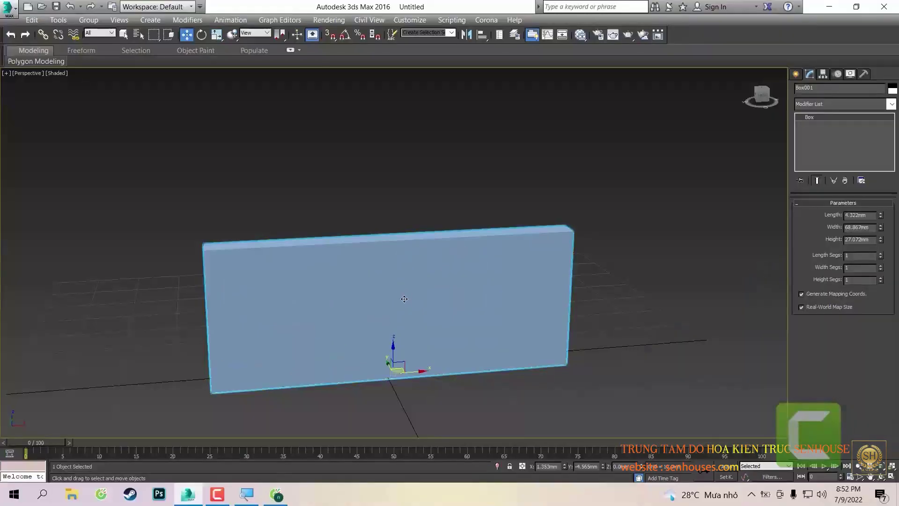
pyautogui.moveTo(406, 287)
pyautogui.mouseDown(button='middle')
pyautogui.moveTo(428, 274)
pyautogui.moveTo(392, 258)
pyautogui.moveTo(504, 265)
pyautogui.moveTo(485, 267)
pyautogui.mouseUp(button='middle')
pyautogui.scroll(-3, 396, 277)
pyautogui.moveTo(445, 225); pyautogui.dragTo(474, 185, button='middle')
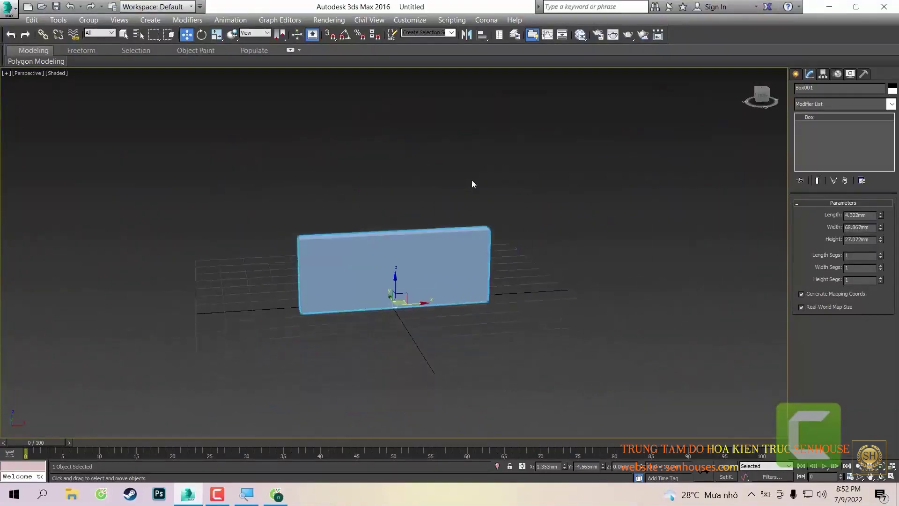
pyautogui.moveTo(452, 260)
pyautogui.mouseDown(button='middle')
pyautogui.moveTo(485, 248)
pyautogui.moveTo(469, 308)
pyautogui.moveTo(577, 191)
pyautogui.moveTo(418, 295)
pyautogui.moveTo(347, 275)
pyautogui.moveTo(550, 261)
pyautogui.moveTo(454, 245)
pyautogui.mouseUp(button='middle')
pyautogui.scroll(3, 469, 308)
pyautogui.scroll(-2, 549, 261)
pyautogui.scroll(-3, 454, 245)
pyautogui.scroll(1, 457, 250)
pyautogui.scroll(3, 476, 249)
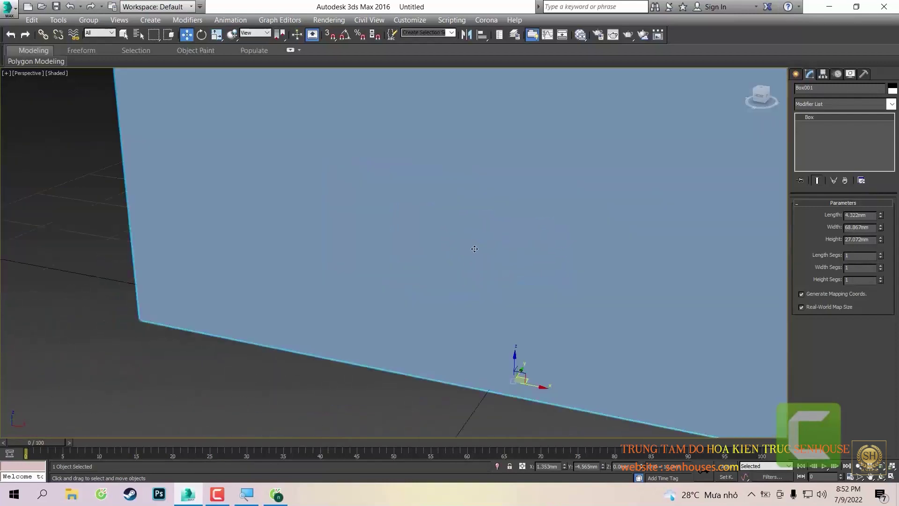
pyautogui.scroll(2, 483, 253)
pyautogui.scroll(2, 511, 251)
pyautogui.scroll(-2, 511, 250)
pyautogui.scroll(-3, 473, 265)
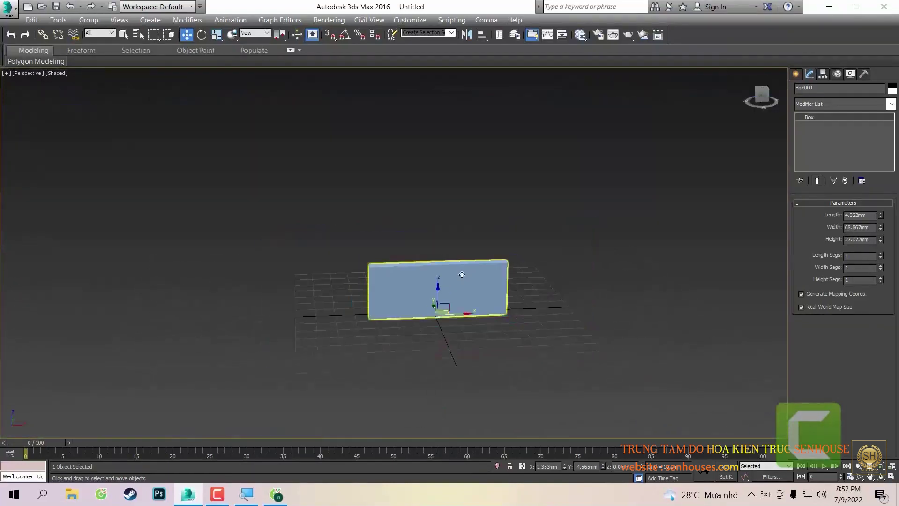
pyautogui.scroll(3, 468, 271)
pyautogui.scroll(-3, 459, 281)
pyautogui.moveTo(459, 281); pyautogui.dragTo(448, 291, button='middle')
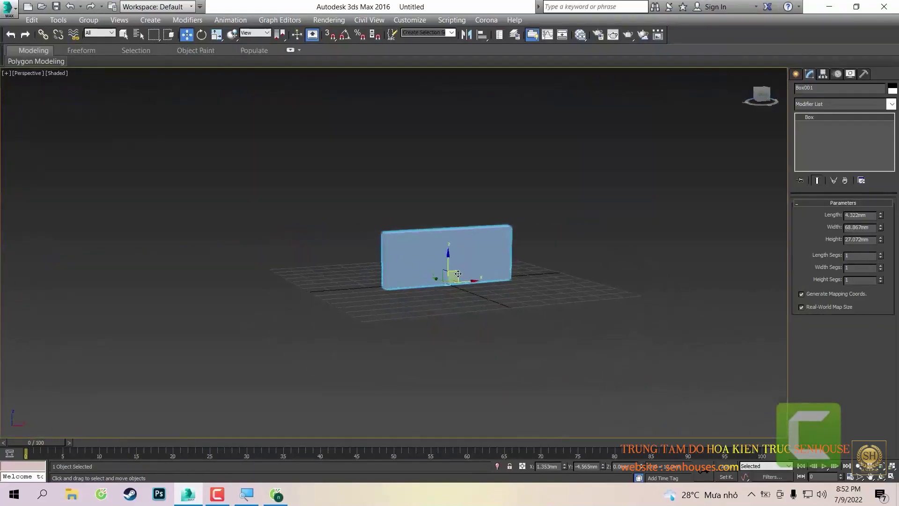
pyautogui.scroll(2, 421, 231)
pyautogui.scroll(3, 444, 234)
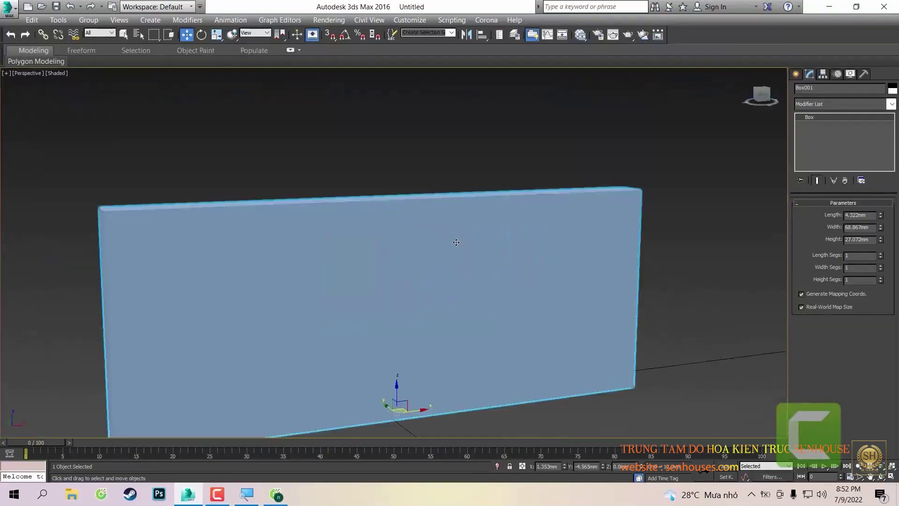
pyautogui.scroll(-3, 468, 239)
pyautogui.moveTo(481, 239)
pyautogui.mouseDown(button='middle')
pyautogui.moveTo(333, 241)
pyautogui.moveTo(473, 173)
pyautogui.moveTo(555, 255)
pyautogui.moveTo(407, 141)
pyautogui.moveTo(398, 187)
pyautogui.moveTo(726, 117)
pyautogui.moveTo(378, 248)
pyautogui.moveTo(288, 232)
pyautogui.moveTo(493, 208)
pyautogui.moveTo(519, 192)
pyautogui.moveTo(466, 220)
pyautogui.moveTo(345, 236)
pyautogui.moveTo(345, 281)
pyautogui.moveTo(387, 254)
pyautogui.mouseUp(button='middle')
pyautogui.scroll(-3, 379, 247)
pyautogui.scroll(5, 288, 232)
pyautogui.scroll(5, 386, 254)
pyautogui.scroll(-6, 327, 263)
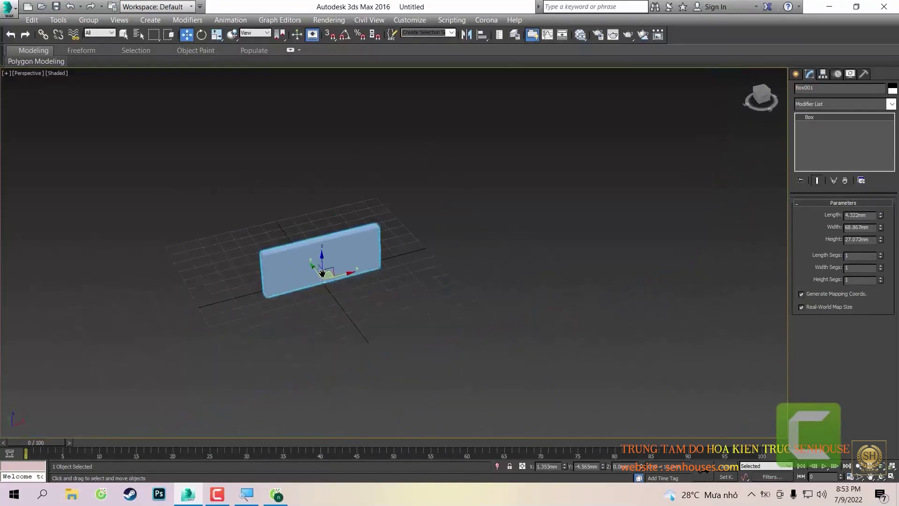
pyautogui.keyDown('alt'); pyautogui.moveTo(327, 263); pyautogui.dragTo(314, 275, button='middle'); pyautogui.keyUp('alt')
# - Delete Box001, restore it with Ctrl+Z, and orbit to a front view
pyautogui.press('Delete')
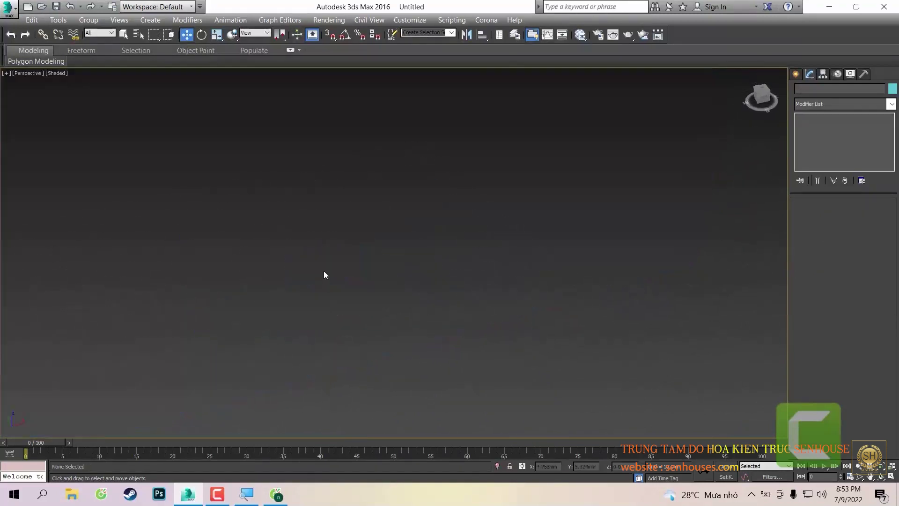
pyautogui.hotkey('ctrl', 'z')
pyautogui.scroll(5, 324, 276)
pyautogui.scroll(-4, 333, 294)
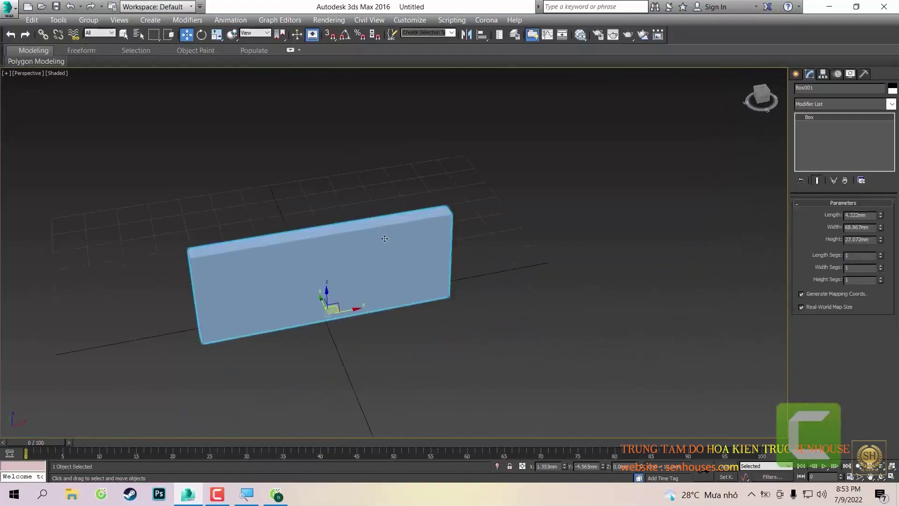
pyautogui.moveTo(320, 267)
pyautogui.keyDown('alt'); pyautogui.mouseDown(button='middle')
pyautogui.moveTo(334, 205)
pyautogui.moveTo(273, 273)
pyautogui.moveTo(326, 216)
pyautogui.moveTo(321, 206)
pyautogui.moveTo(313, 245)
pyautogui.moveTo(328, 246)
pyautogui.mouseUp(button='middle'); pyautogui.keyUp('alt')
pyautogui.moveTo(253, 253)
pyautogui.mouseDown(button='middle')
pyautogui.moveTo(247, 197)
pyautogui.moveTo(316, 220)
pyautogui.moveTo(281, 206)
pyautogui.moveTo(401, 197)
pyautogui.moveTo(416, 184)
pyautogui.moveTo(231, 206)
pyautogui.moveTo(605, 202)
pyautogui.moveTo(456, 193)
pyautogui.moveTo(363, 206)
pyautogui.moveTo(476, 205)
pyautogui.moveTo(345, 223)
pyautogui.moveTo(361, 291)
pyautogui.moveTo(561, 335)
pyautogui.moveTo(485, 301)
pyautogui.mouseUp(button='middle')
# - Zoom extents, show the home grid, and drag Box001 along X to centre it
pyautogui.press('z')
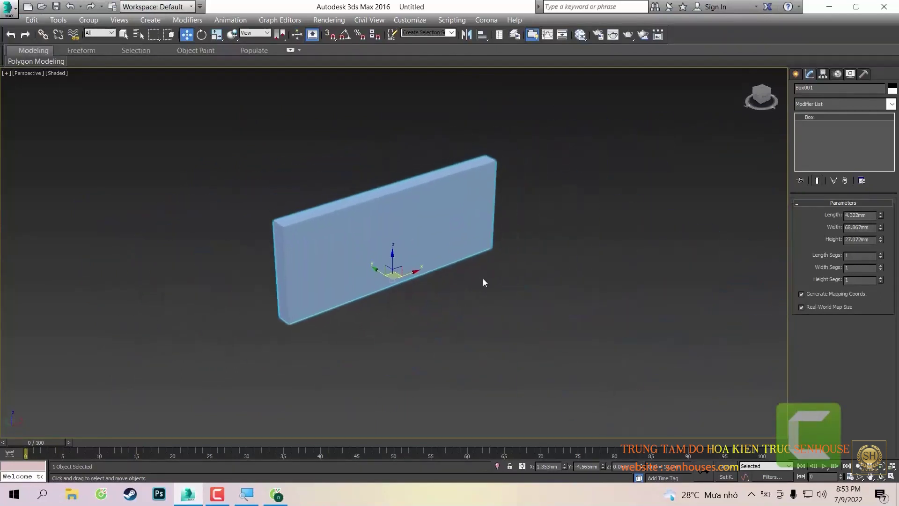
pyautogui.press('g')
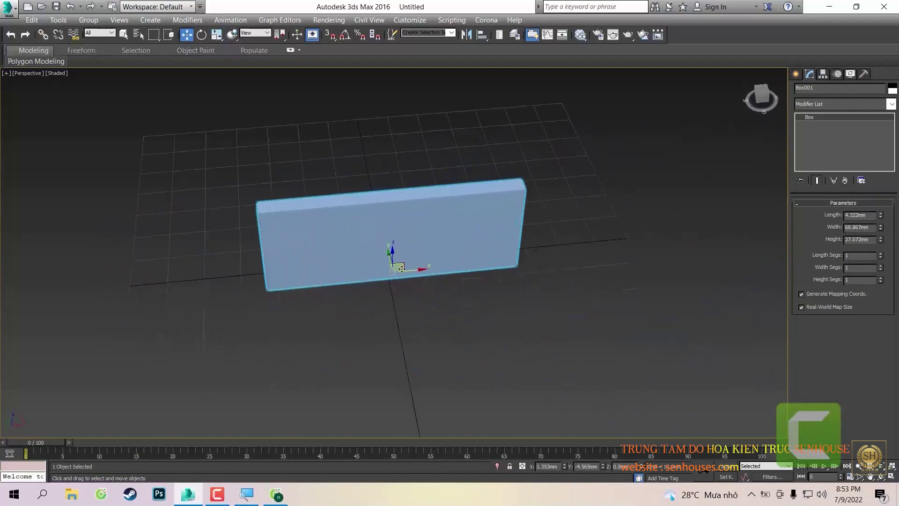
pyautogui.moveTo(401, 269)
pyautogui.keyDown('alt'); pyautogui.mouseDown(button='middle')
pyautogui.moveTo(435, 249)
pyautogui.moveTo(422, 243)
pyautogui.moveTo(393, 276)
pyautogui.moveTo(450, 262)
pyautogui.mouseUp(button='middle'); pyautogui.keyUp('alt')
pyautogui.press('z')
pyautogui.moveTo(449, 264)
pyautogui.mouseDown()
pyautogui.moveTo(508, 285)
pyautogui.moveTo(430, 268)
pyautogui.mouseUp()
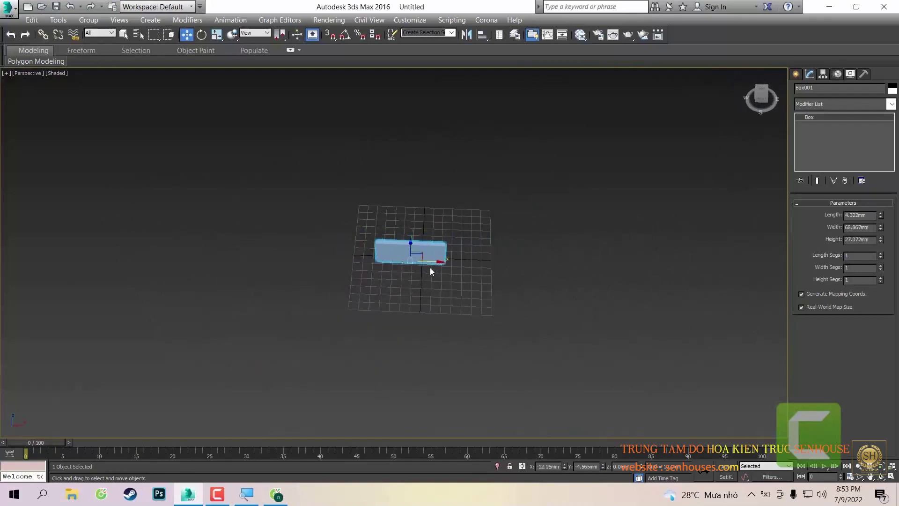
pyautogui.scroll(3, 431, 262)
pyautogui.scroll(4, 432, 255)
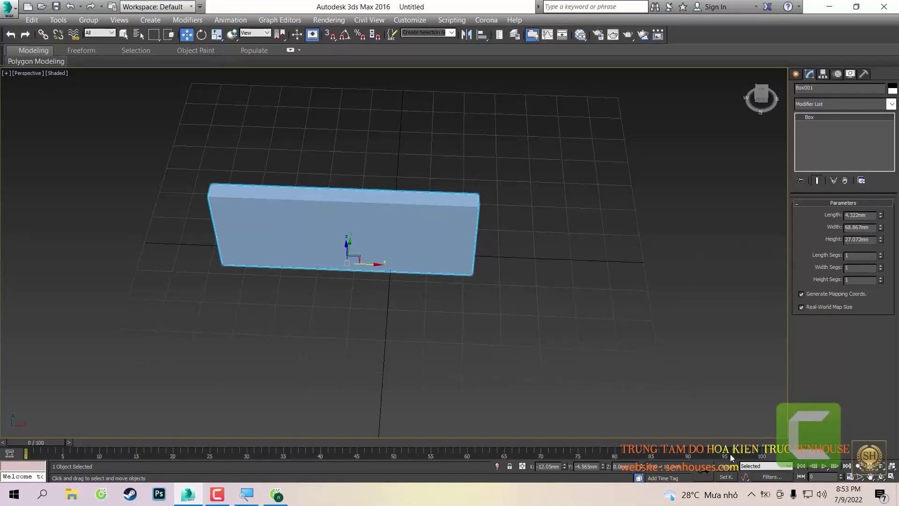
pyautogui.click(751, 495)
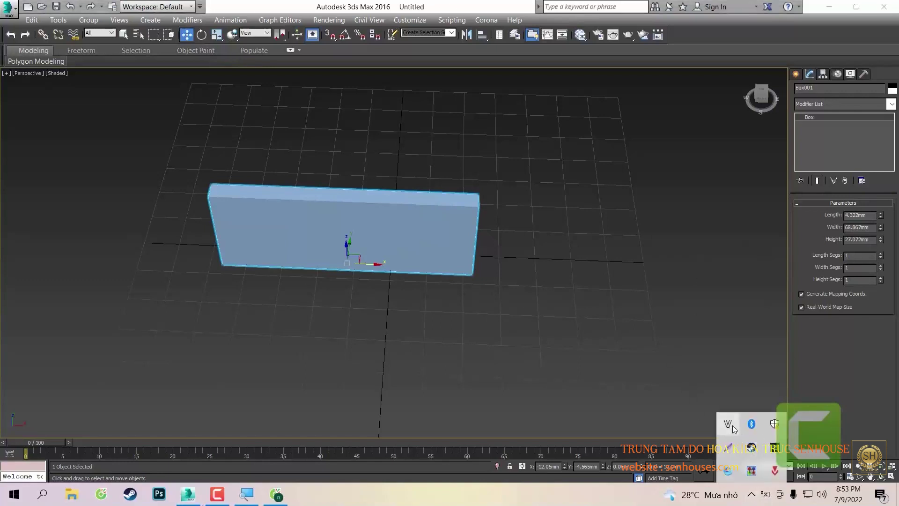
# - Put Box001 in rotate mode and zoom the Perspective view in and out
pyautogui.click(204, 40)
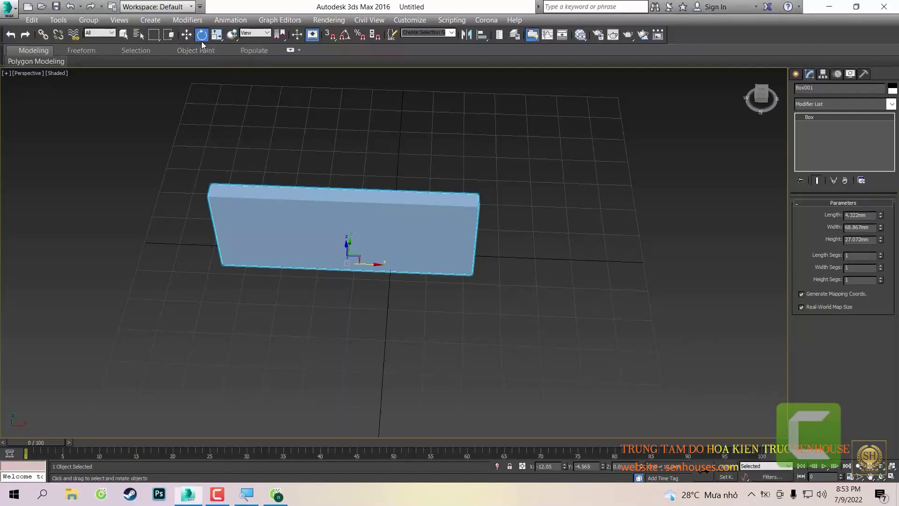
pyautogui.press('w')
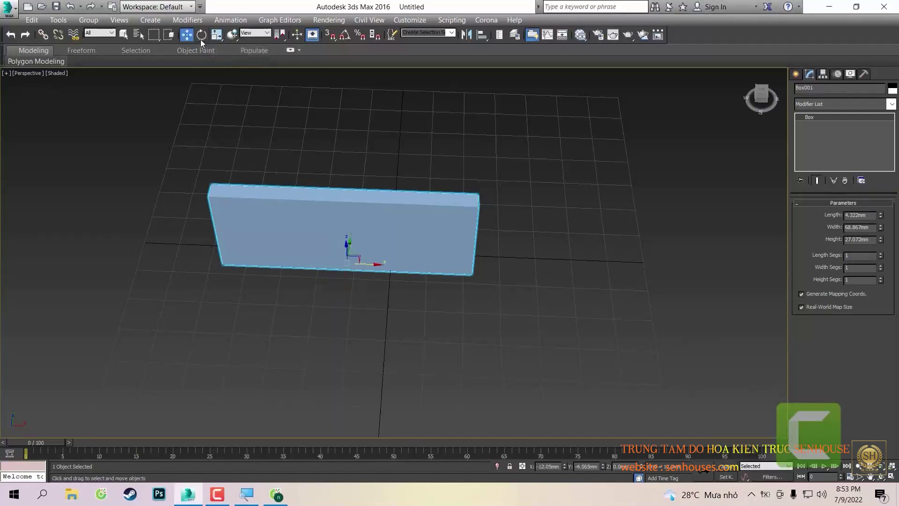
pyautogui.click(201, 36)
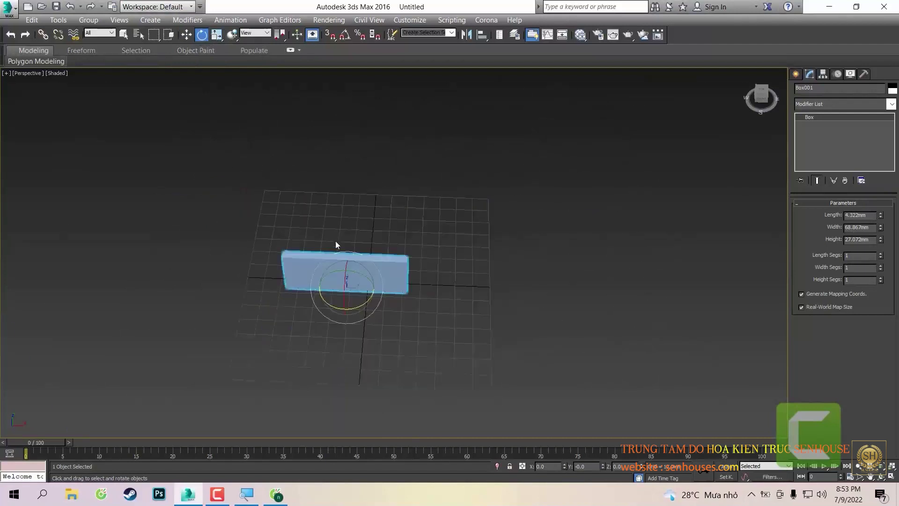
pyautogui.scroll(5, 351, 255)
pyautogui.scroll(-4, 304, 182)
pyautogui.scroll(-3, 334, 229)
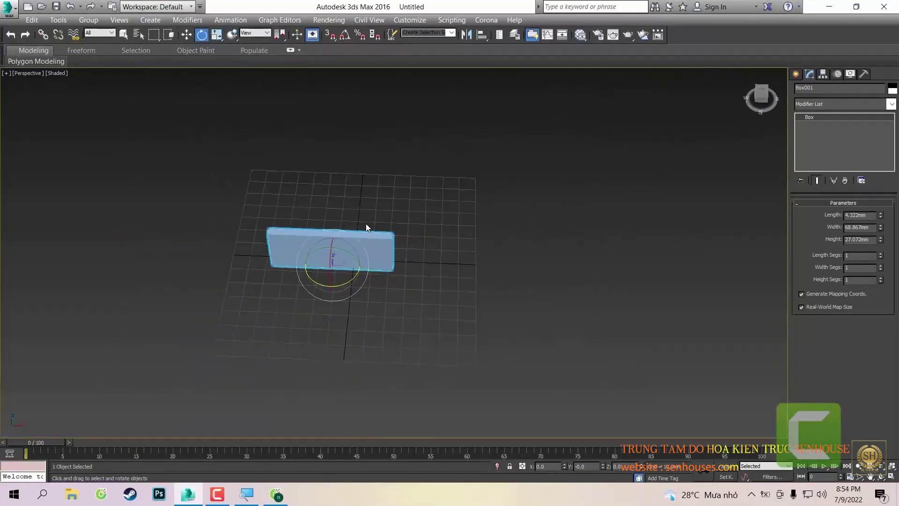
# - Toggle between Move and Rotate with W and E, ending in Select and Move
pyautogui.press('w')
pyautogui.press('e')
pyautogui.press('w')
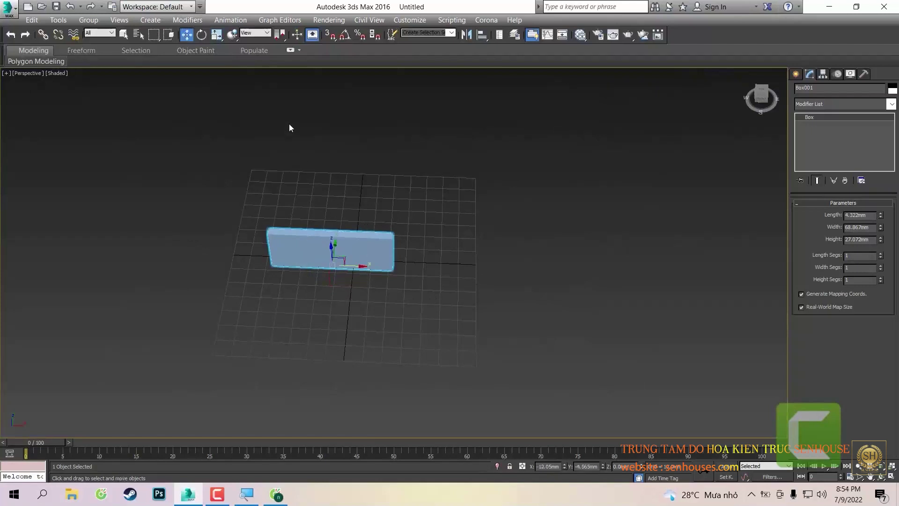
pyautogui.press('e')
pyautogui.press('w')
pyautogui.click(750, 495)
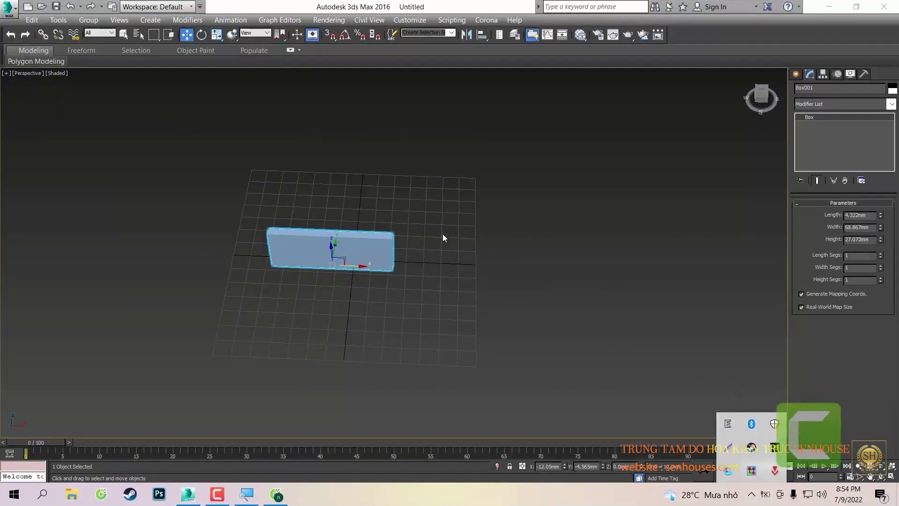
pyautogui.click(197, 37)
pyautogui.click(184, 36)
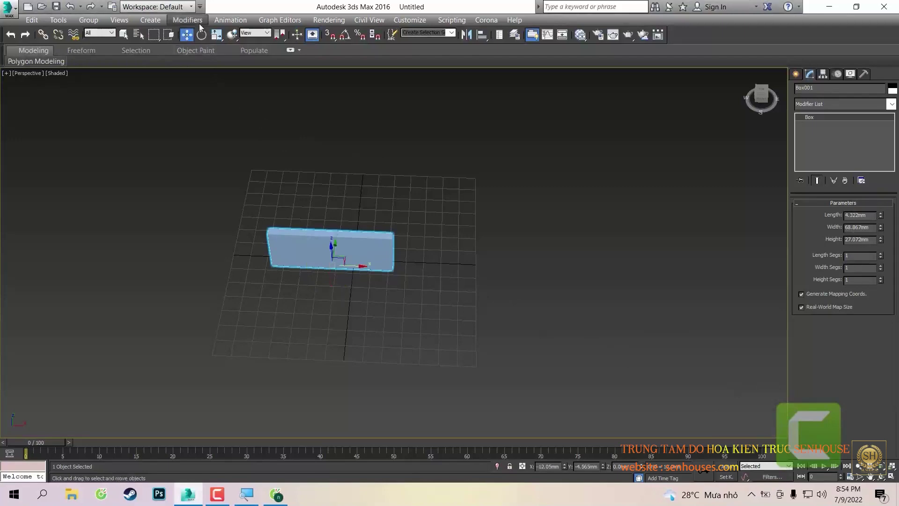
# - Orbit and zoom around Box001 until the grid looks flatter
pyautogui.moveTo(243, 262)
pyautogui.keyDown('alt'); pyautogui.mouseDown(button='middle')
pyautogui.moveTo(212, 261)
pyautogui.moveTo(281, 261)
pyautogui.mouseUp(button='middle'); pyautogui.keyUp('alt')
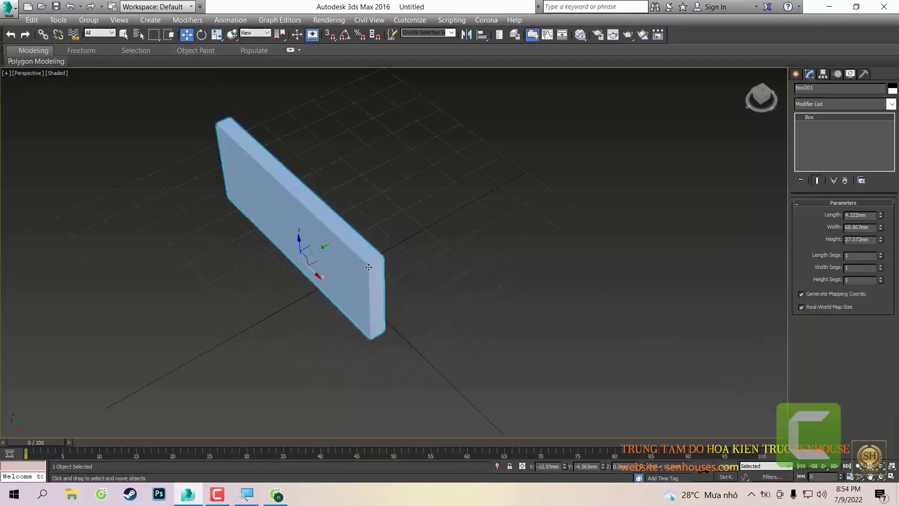
pyautogui.scroll(5, 335, 261)
pyautogui.scroll(4, 399, 259)
pyautogui.scroll(-5, 469, 255)
pyautogui.scroll(-4, 469, 250)
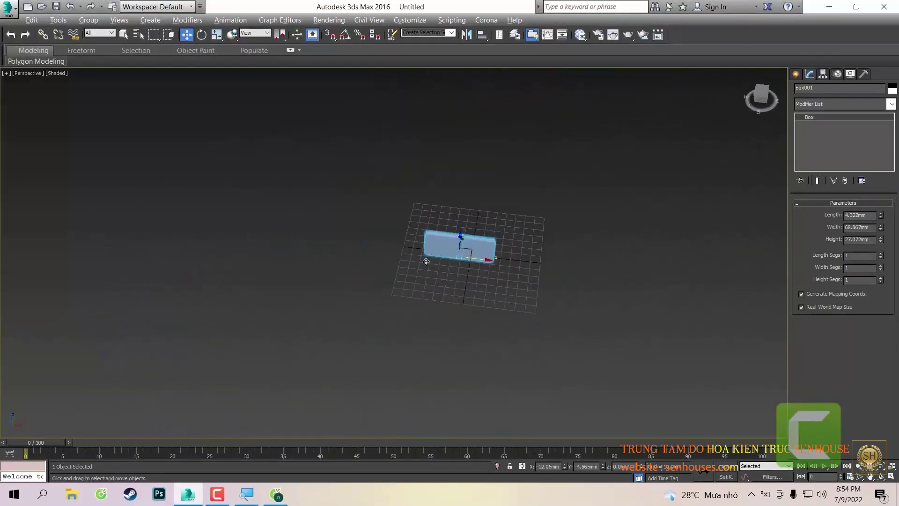
pyautogui.scroll(2, 465, 242)
pyautogui.scroll(-5, 478, 249)
pyautogui.scroll(5, 477, 249)
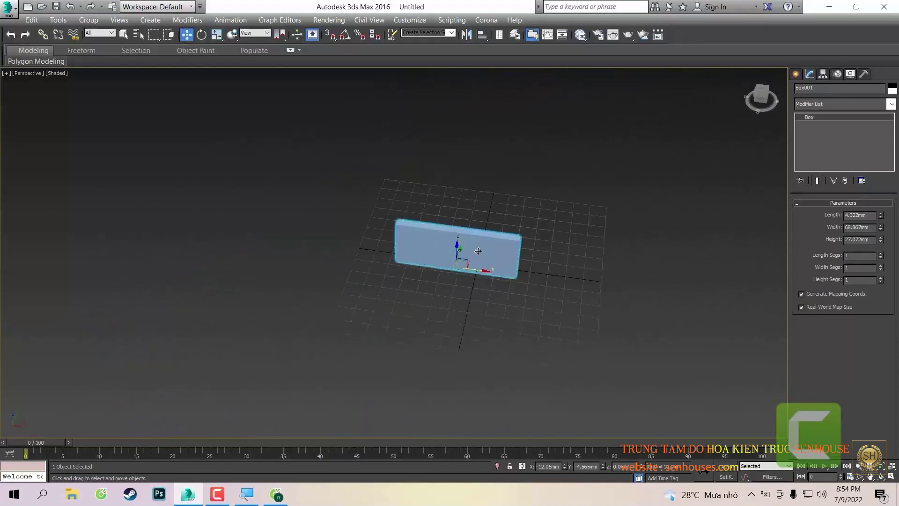
pyautogui.moveTo(478, 248)
pyautogui.keyDown('alt'); pyautogui.mouseDown(button='middle')
pyautogui.moveTo(469, 246)
pyautogui.moveTo(487, 248)
pyautogui.mouseUp(button='middle'); pyautogui.keyUp('alt')
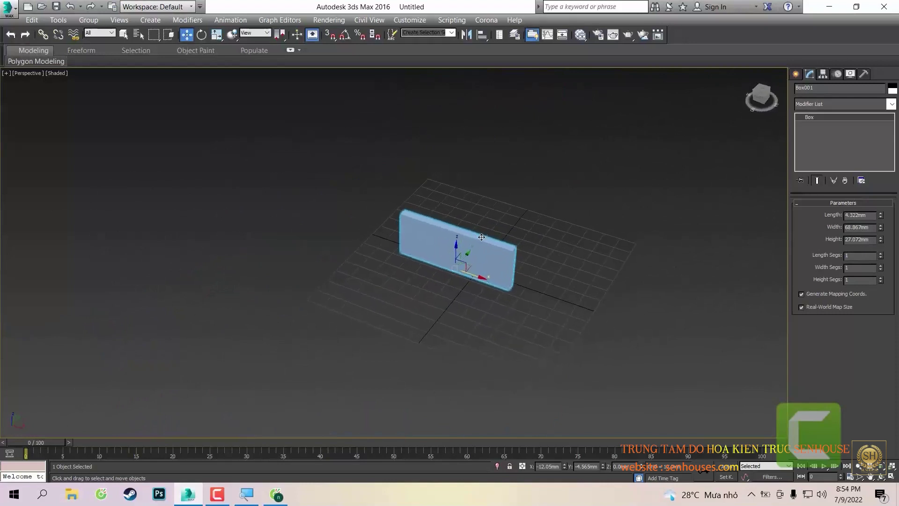
# - Rectangle-select Box001 and zoom in for a close-up
pyautogui.moveTo(508, 169)
pyautogui.mouseDown()
pyautogui.moveTo(422, 307)
pyautogui.moveTo(481, 265)
pyautogui.mouseUp()
pyautogui.scroll(-5, 477, 270)
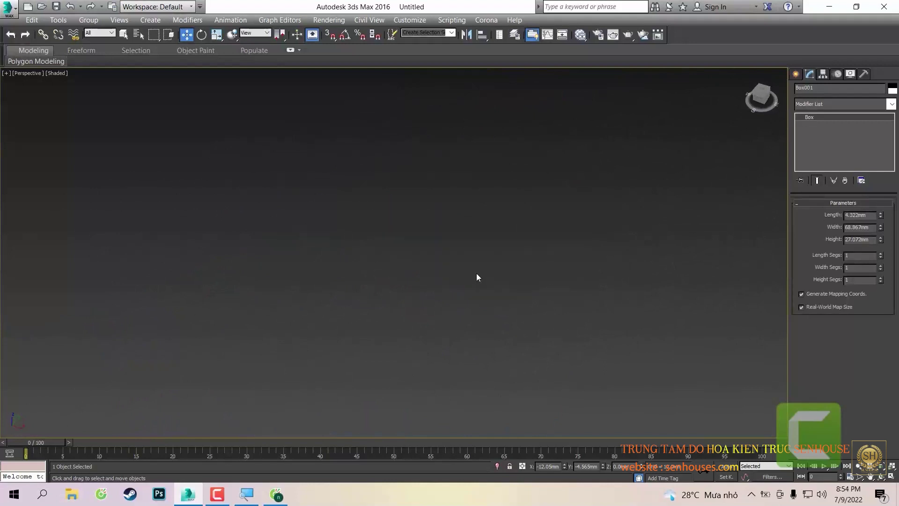
pyautogui.scroll(7, 476, 273)
pyautogui.scroll(-3, 445, 277)
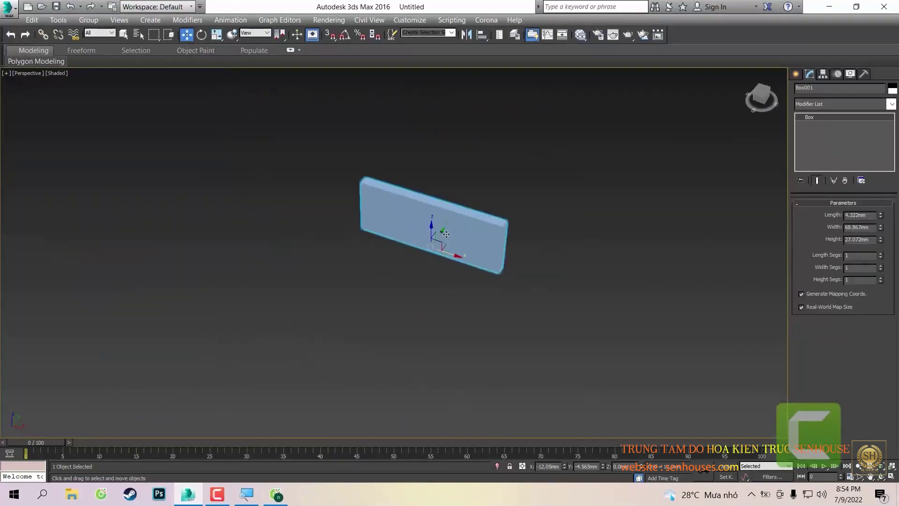
pyautogui.scroll(3, 447, 234)
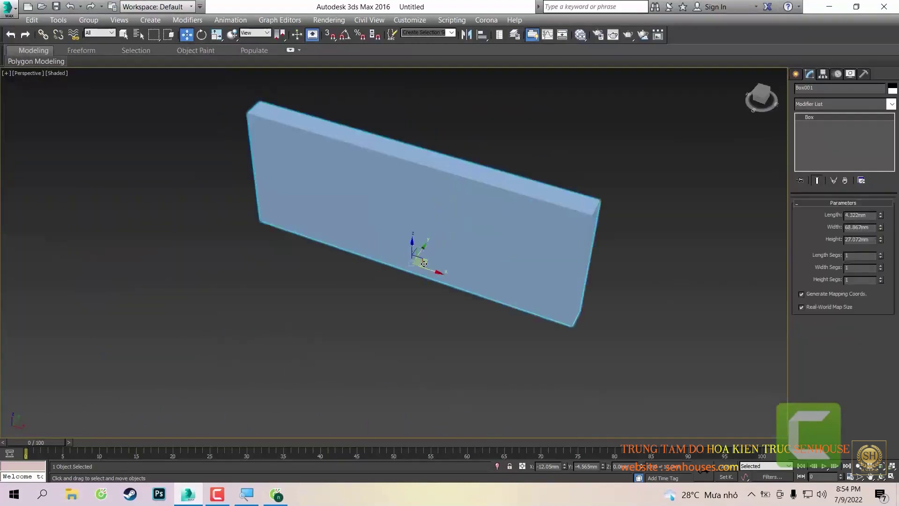
# - Show Box001's Hierarchy Pivot settings and orbit to a tilted diagonal view
pyautogui.click(823, 75)
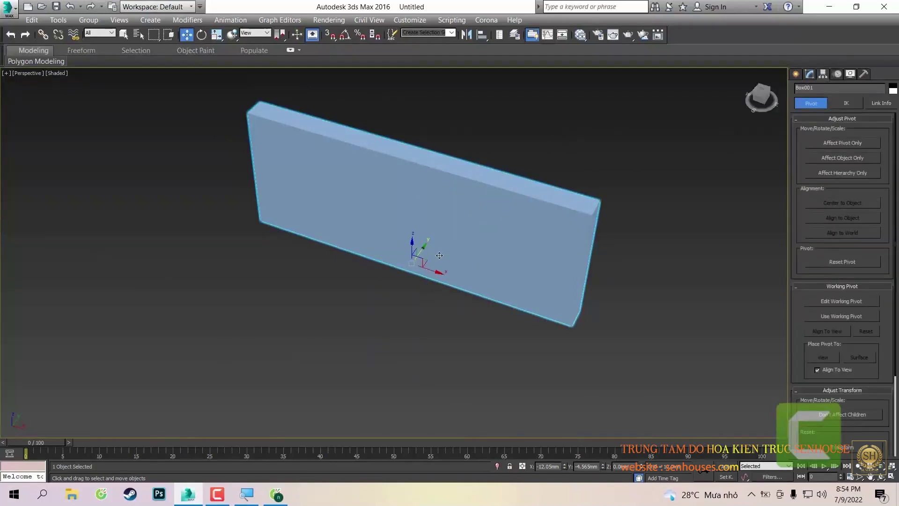
pyautogui.moveTo(439, 255)
pyautogui.keyDown('alt'); pyautogui.mouseDown(button='middle')
pyautogui.moveTo(430, 276)
pyautogui.moveTo(423, 258)
pyautogui.moveTo(449, 285)
pyautogui.moveTo(450, 253)
pyautogui.mouseUp(button='middle'); pyautogui.keyUp('alt')
pyautogui.scroll(-3, 423, 258)
pyautogui.scroll(1, 446, 278)
pyautogui.scroll(5, 356, 206)
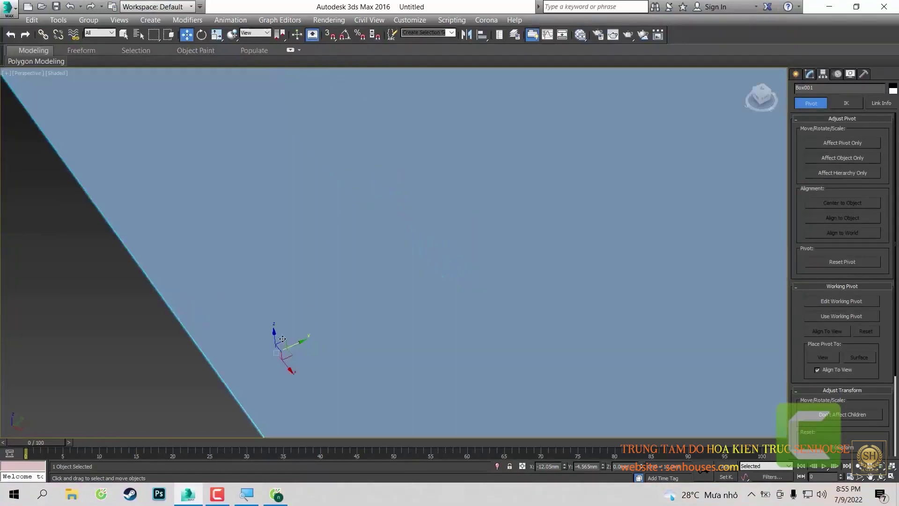
pyautogui.moveTo(288, 365)
pyautogui.keyDown('alt'); pyautogui.mouseDown(button='middle')
pyautogui.moveTo(302, 373)
pyautogui.moveTo(360, 301)
pyautogui.moveTo(327, 338)
pyautogui.mouseUp(button='middle'); pyautogui.keyUp('alt')
pyautogui.moveTo(315, 263)
pyautogui.keyDown('alt'); pyautogui.mouseDown(button='middle')
pyautogui.moveTo(386, 267)
pyautogui.moveTo(386, 223)
pyautogui.moveTo(406, 186)
pyautogui.mouseUp(button='middle'); pyautogui.keyUp('alt')
pyautogui.scroll(-5, 406, 187)
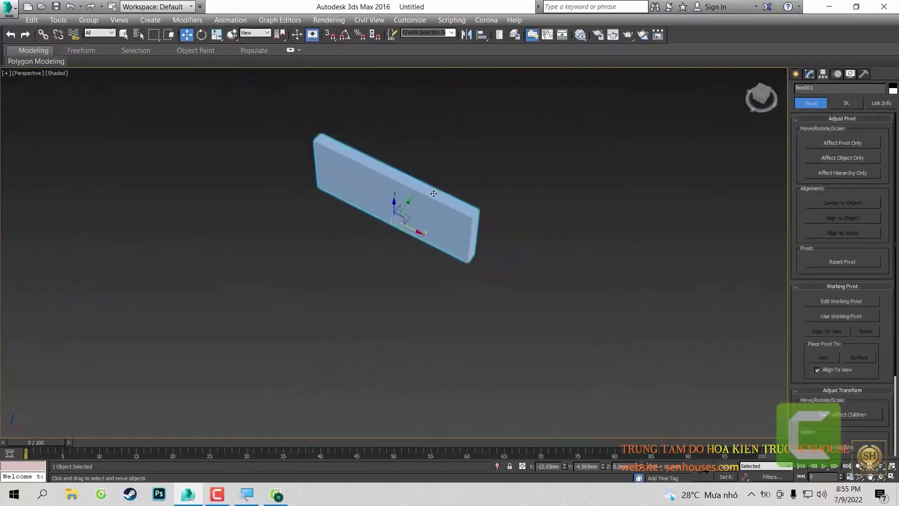
# - Deselect and reselect Box001, orbit further, and toggle Snaps on then off
pyautogui.click(476, 146)
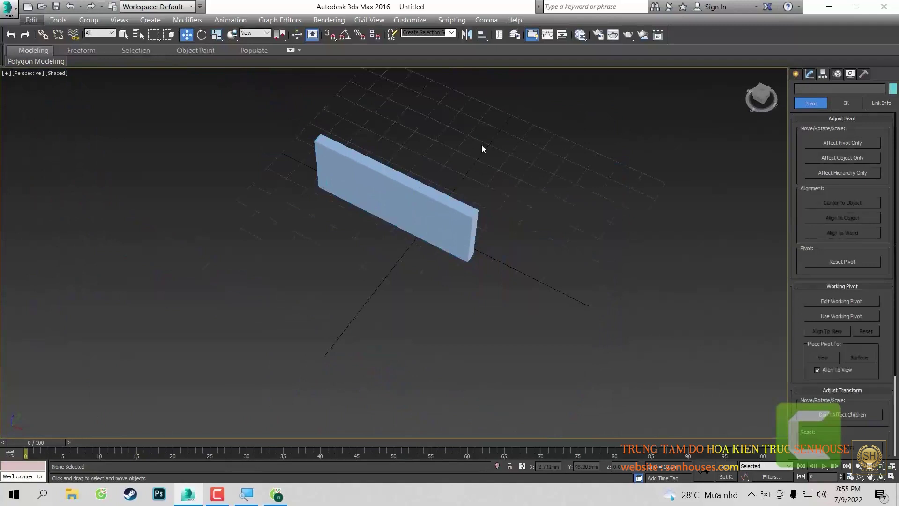
pyautogui.scroll(6, 459, 183)
pyautogui.click(346, 254)
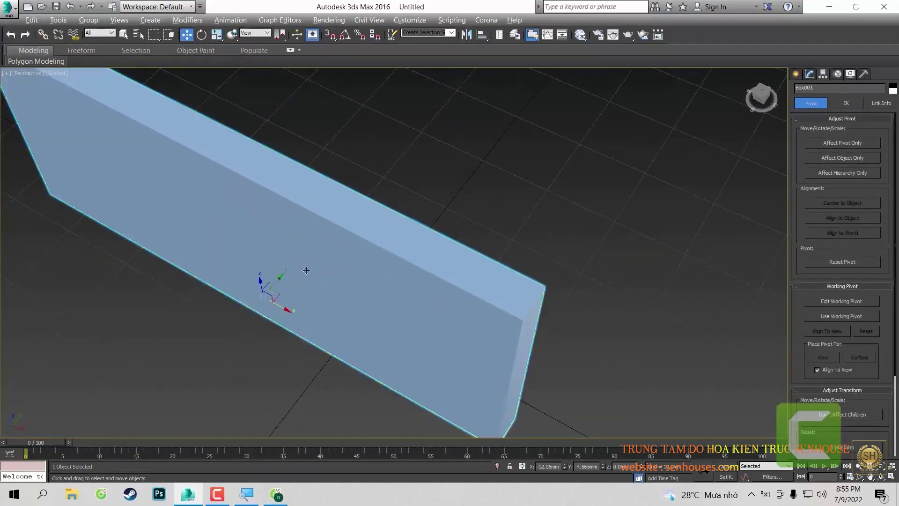
pyautogui.moveTo(308, 267)
pyautogui.keyDown('alt'); pyautogui.mouseDown(button='middle')
pyautogui.moveTo(345, 224)
pyautogui.moveTo(314, 268)
pyautogui.moveTo(413, 234)
pyautogui.moveTo(424, 208)
pyautogui.mouseUp(button='middle'); pyautogui.keyUp('alt')
pyautogui.press('s')
pyautogui.scroll(-5, 314, 268)
pyautogui.press('s')
pyautogui.scroll(5, 355, 254)
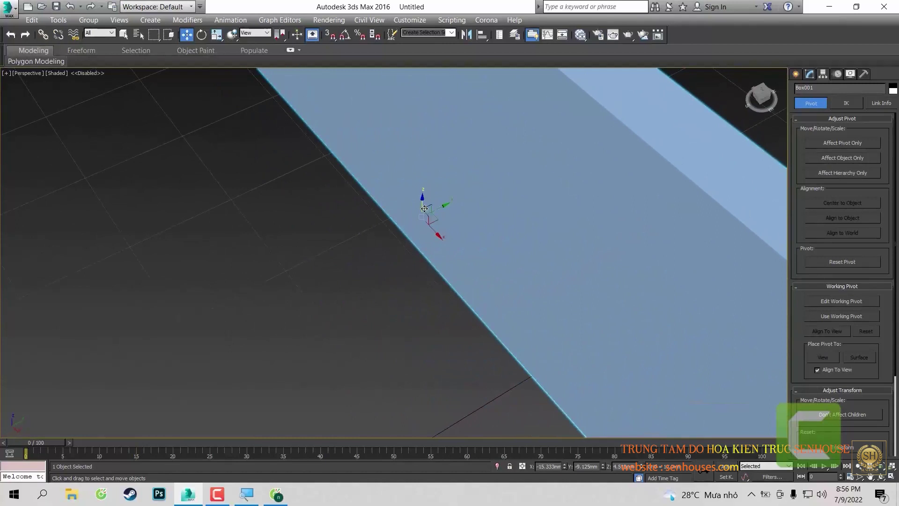
# - Zoom out, orbit until the box stands upright, and reselect Box001 with a marquee
pyautogui.scroll(-1, 436, 214)
pyautogui.scroll(-3, 375, 253)
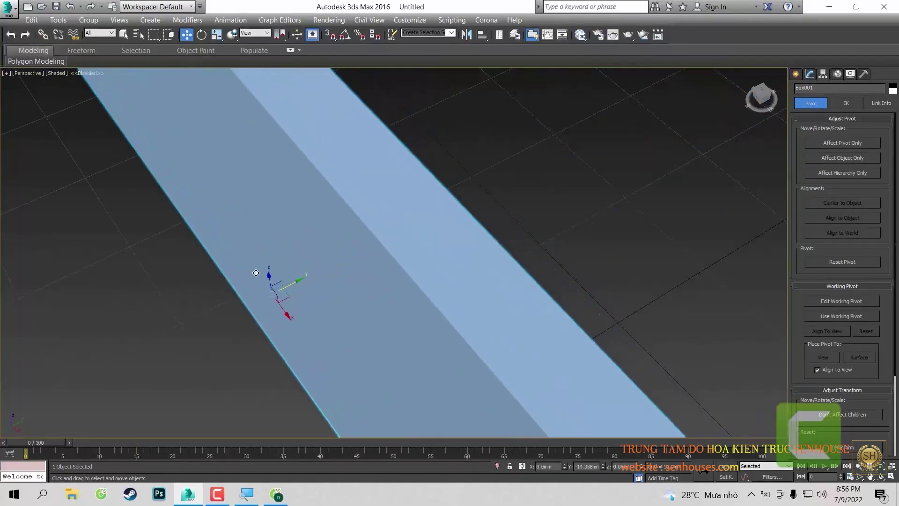
pyautogui.scroll(-2, 327, 281)
pyautogui.scroll(-2, 306, 292)
pyautogui.keyDown('alt'); pyautogui.moveTo(306, 292); pyautogui.dragTo(233, 276, button='middle'); pyautogui.keyUp('alt')
pyautogui.keyDown('alt'); pyautogui.moveTo(320, 278); pyautogui.dragTo(622, 300, button='middle'); pyautogui.keyUp('alt')
pyautogui.click(369, 295)
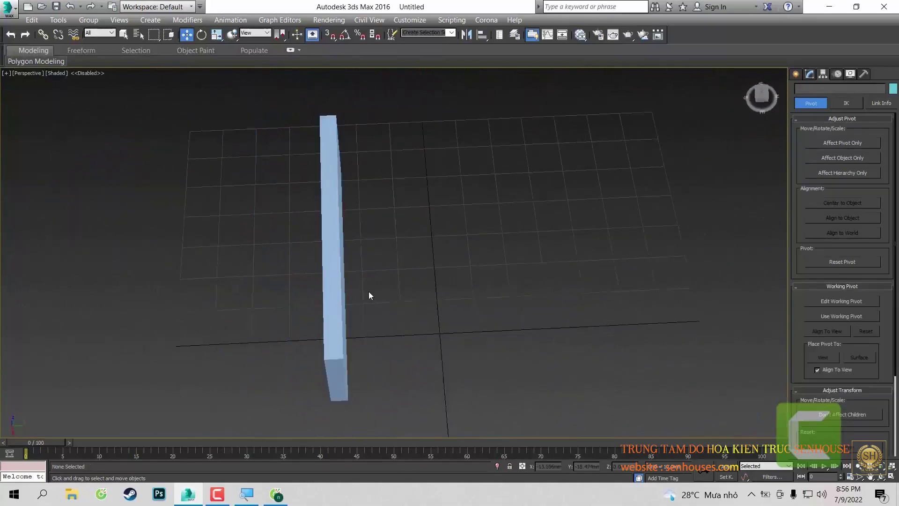
pyautogui.moveTo(275, 271); pyautogui.dragTo(276, 271)
# - Constrain movement to X with F5 and slide Box001 right along the ground plane
pyautogui.scroll(5, 359, 279)
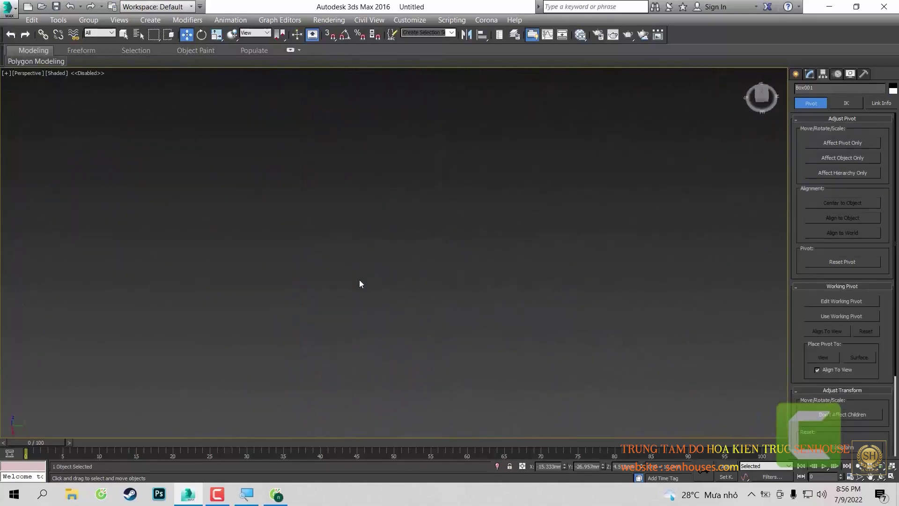
pyautogui.hotkey('ctrl', 'x')
pyautogui.scroll(1, 248, 267)
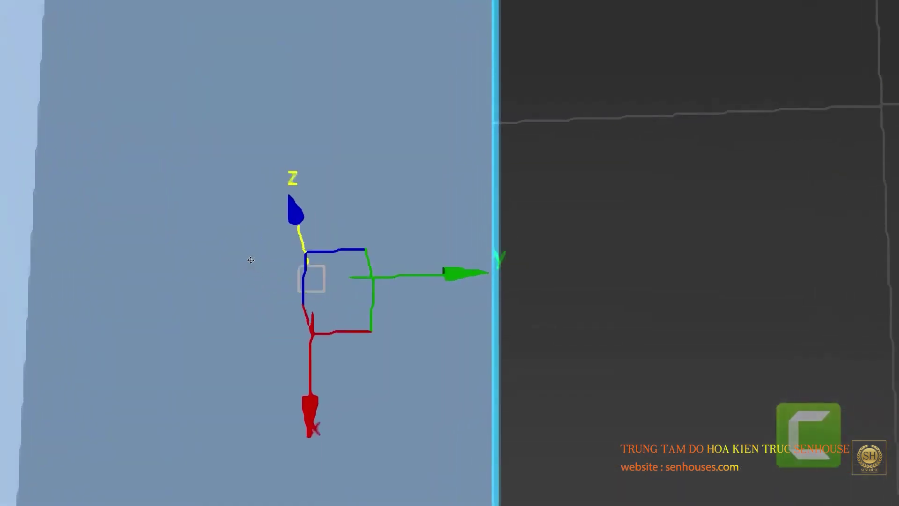
pyautogui.keyDown('alt'); pyautogui.moveTo(276, 272); pyautogui.dragTo(255, 316, button='middle'); pyautogui.keyUp('alt')
pyautogui.press('F5')
pyautogui.moveTo(270, 301); pyautogui.dragTo(274, 299)
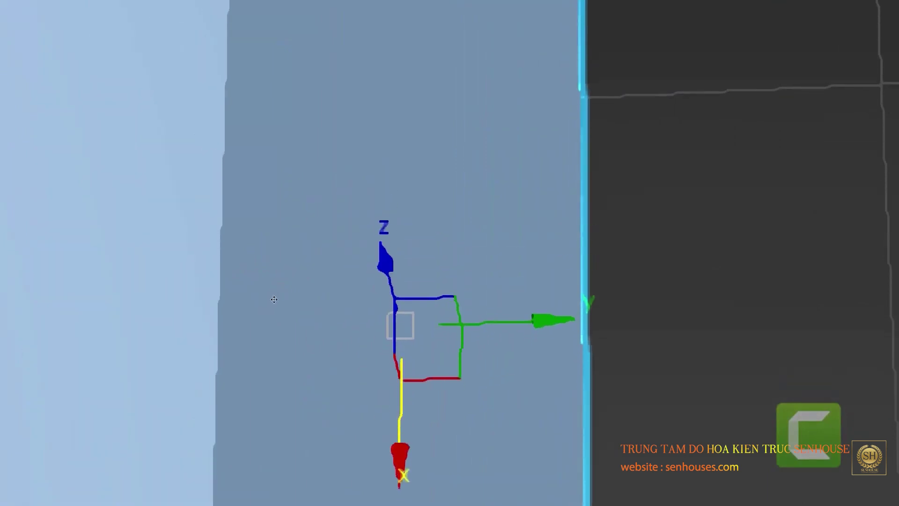
pyautogui.scroll(-3, 291, 273)
pyautogui.keyDown('alt'); pyautogui.moveTo(293, 271); pyautogui.dragTo(297, 271, button='middle'); pyautogui.keyUp('alt')
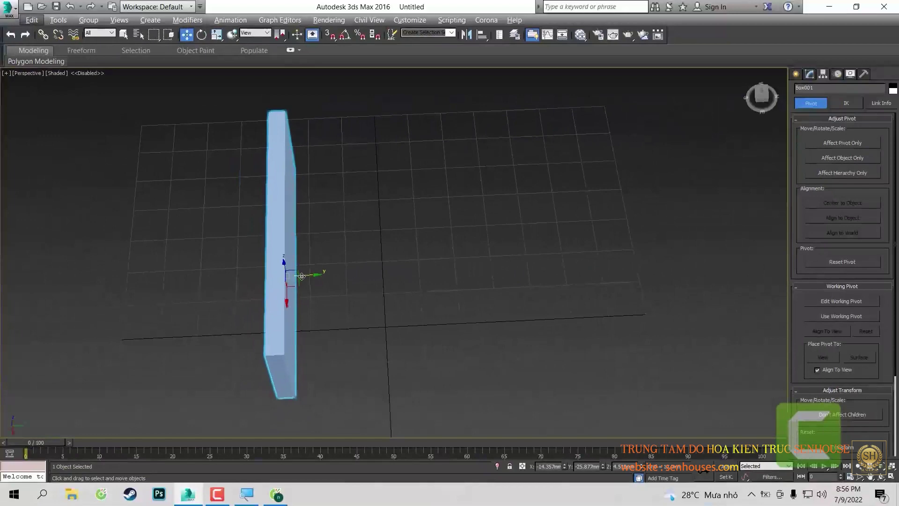
pyautogui.moveTo(302, 276)
pyautogui.mouseDown()
pyautogui.moveTo(434, 210)
pyautogui.moveTo(441, 240)
pyautogui.mouseUp()
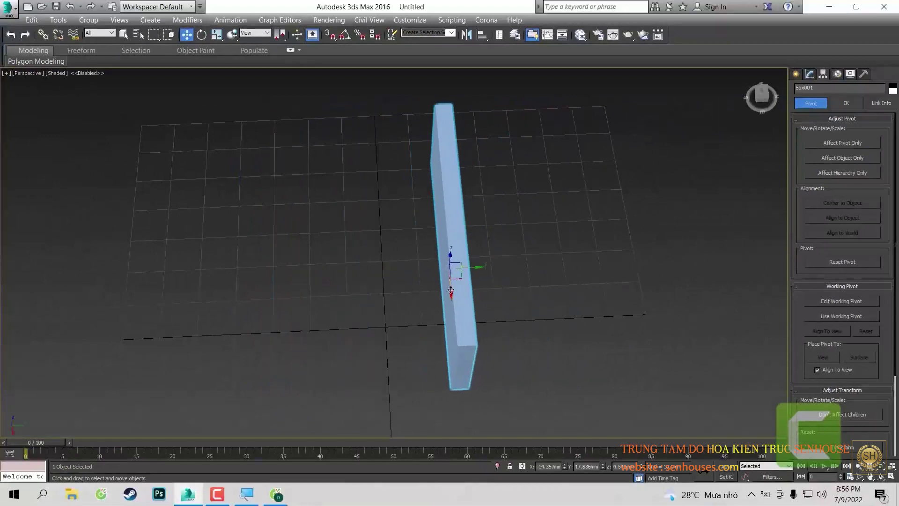
# - Orbit and zoom the Perspective view until Box001 stands upright near the centre
pyautogui.keyDown('alt'); pyautogui.moveTo(450, 290); pyautogui.dragTo(399, 253, button='middle'); pyautogui.keyUp('alt')
pyautogui.keyDown('alt'); pyautogui.moveTo(450, 284); pyautogui.dragTo(453, 259, button='middle'); pyautogui.keyUp('alt')
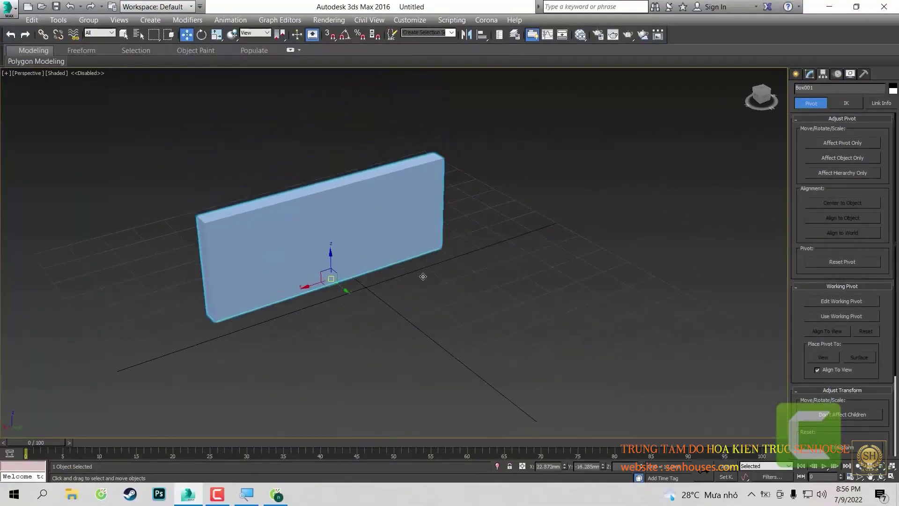
pyautogui.scroll(5, 414, 261)
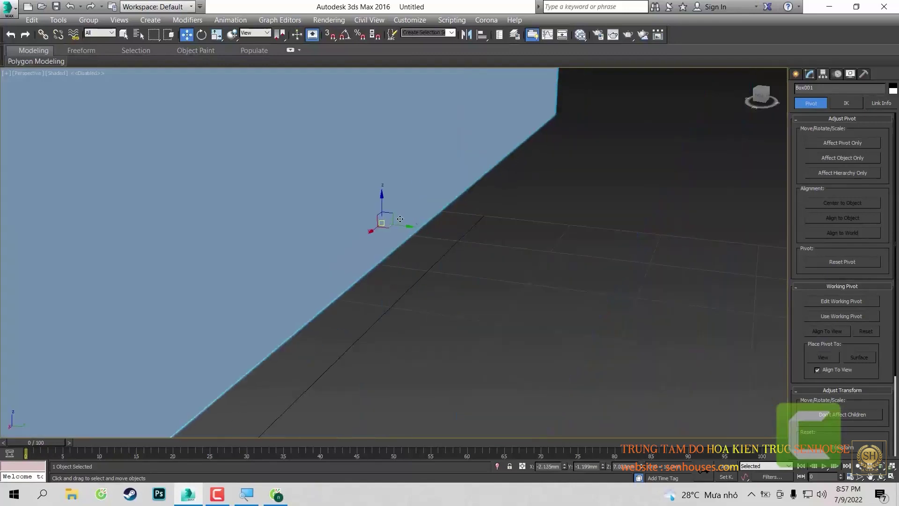
pyautogui.scroll(-5, 439, 222)
pyautogui.keyDown('alt'); pyautogui.moveTo(408, 211); pyautogui.dragTo(448, 263, button='middle'); pyautogui.keyUp('alt')
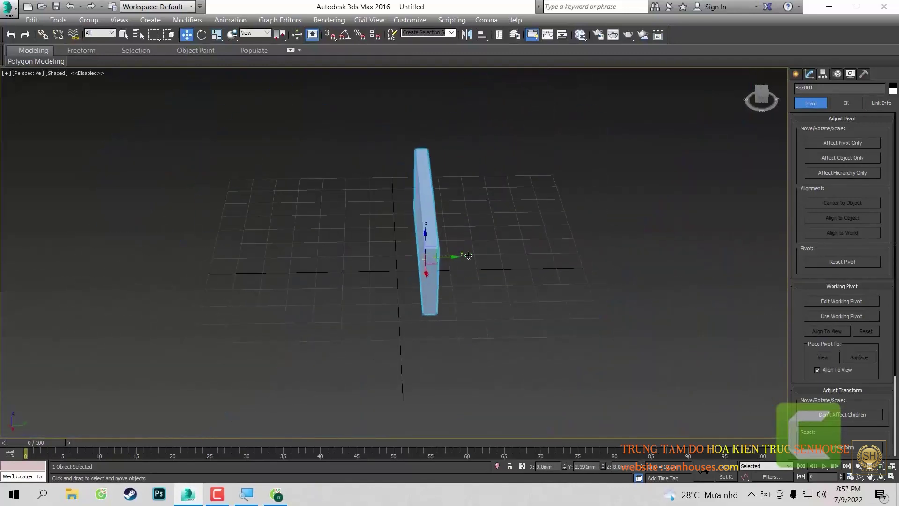
# - Move Box001 right along Y and slightly along X, panning to follow it
pyautogui.moveTo(449, 261)
pyautogui.mouseDown()
pyautogui.moveTo(553, 259)
pyautogui.moveTo(538, 264)
pyautogui.mouseUp()
pyautogui.moveTo(538, 264)
pyautogui.keyDown('alt'); pyautogui.mouseDown(button='middle')
pyautogui.moveTo(395, 217)
pyautogui.moveTo(609, 288)
pyautogui.mouseUp(button='middle'); pyautogui.keyUp('alt')
pyautogui.scroll(5, 537, 258)
pyautogui.moveTo(470, 245)
pyautogui.mouseDown(button='middle')
pyautogui.moveTo(89, 197)
pyautogui.moveTo(480, 257)
pyautogui.moveTo(635, 302)
pyautogui.mouseUp(button='middle')
pyautogui.scroll(-3, 635, 302)
# - Move Box001 up and left across the grid, checking it from a vertical angle
pyautogui.moveTo(616, 262)
pyautogui.keyDown('alt'); pyautogui.mouseDown(button='middle')
pyautogui.moveTo(505, 257)
pyautogui.moveTo(474, 226)
pyautogui.mouseUp(button='middle'); pyautogui.keyUp('alt')
pyautogui.moveTo(474, 226); pyautogui.dragTo(440, 196)
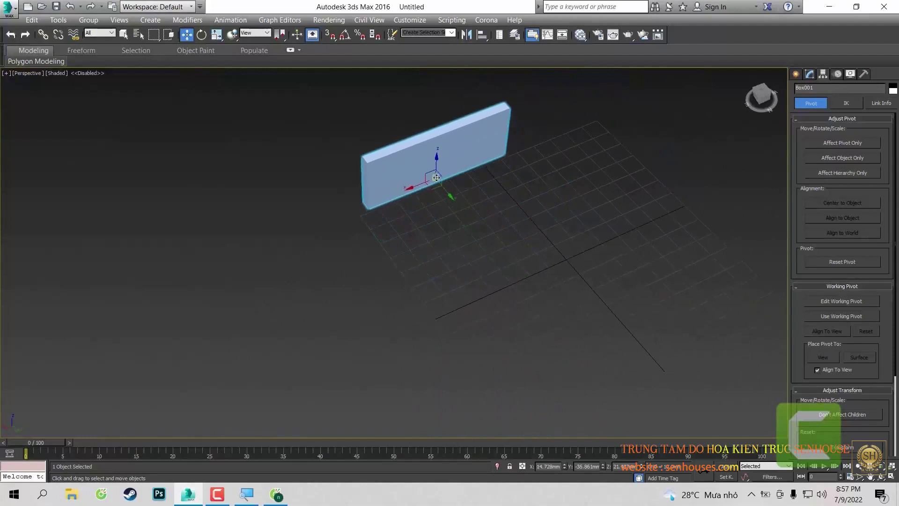
pyautogui.moveTo(445, 190)
pyautogui.keyDown('alt'); pyautogui.mouseDown(button='middle')
pyautogui.moveTo(721, 300)
pyautogui.moveTo(702, 340)
pyautogui.moveTo(592, 309)
pyautogui.moveTo(595, 263)
pyautogui.moveTo(583, 276)
pyautogui.mouseUp(button='middle'); pyautogui.keyUp('alt')
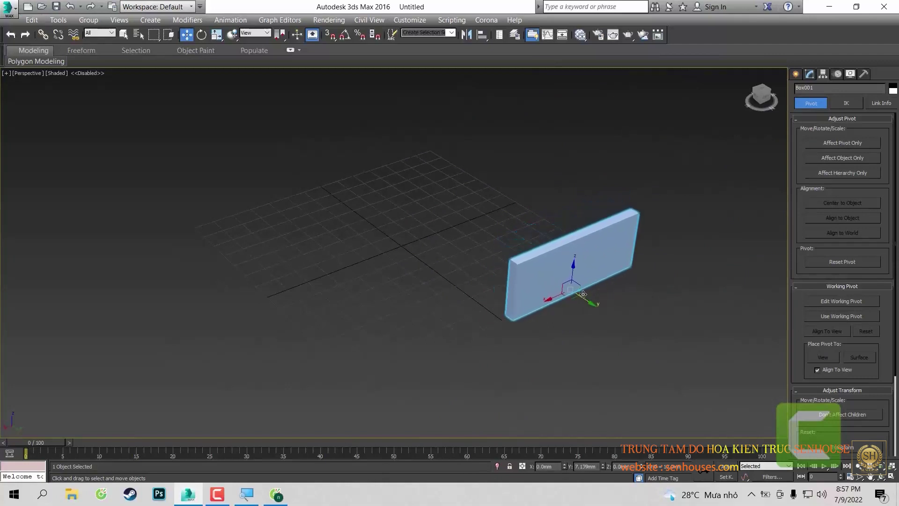
pyautogui.scroll(2, 586, 285)
pyautogui.scroll(2, 585, 285)
pyautogui.moveTo(586, 285); pyautogui.dragTo(606, 293, button='middle')
pyautogui.scroll(2, 568, 265)
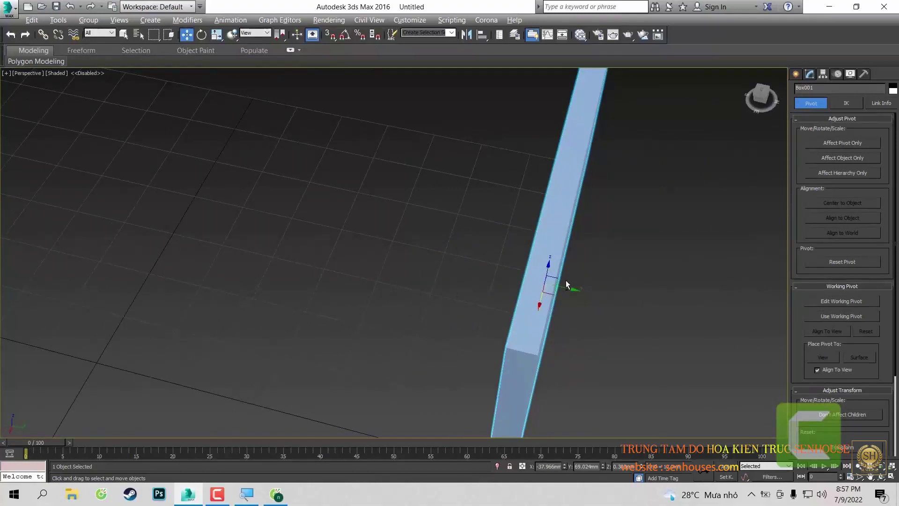
# - Review the box's new placement from a wide diagonal view, then activate Rotate mode
pyautogui.keyDown('alt'); pyautogui.moveTo(567, 285); pyautogui.dragTo(592, 205, button='middle'); pyautogui.keyUp('alt')
pyautogui.scroll(-5, 354, 181)
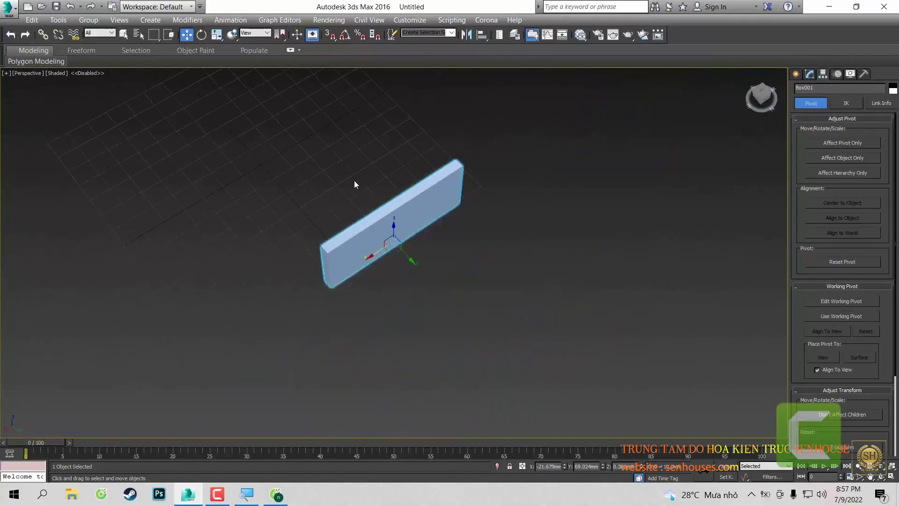
pyautogui.scroll(-3, 340, 226)
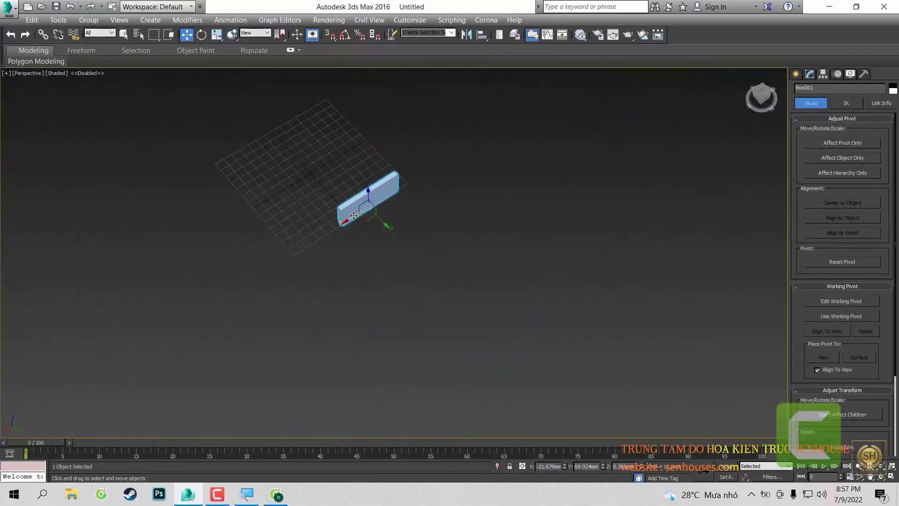
pyautogui.moveTo(353, 216); pyautogui.dragTo(367, 175, button='middle')
pyautogui.scroll(2, 367, 175)
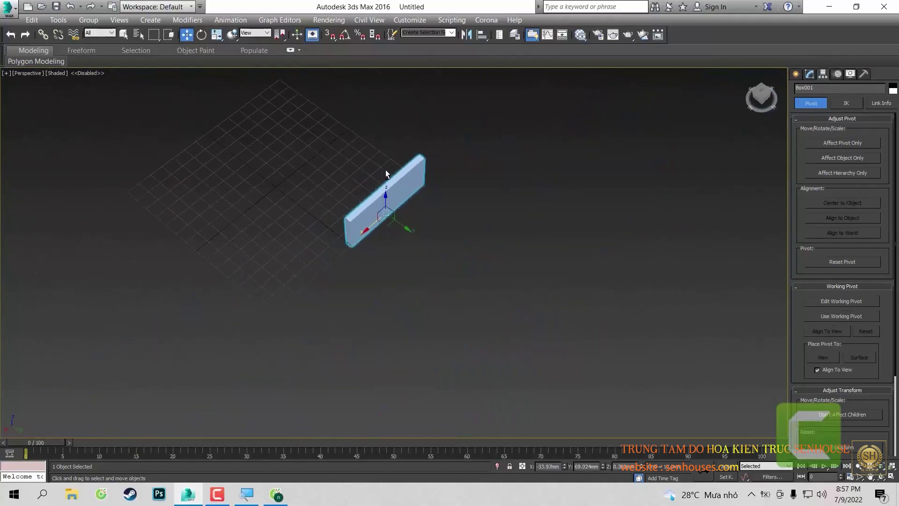
pyautogui.click(201, 35)
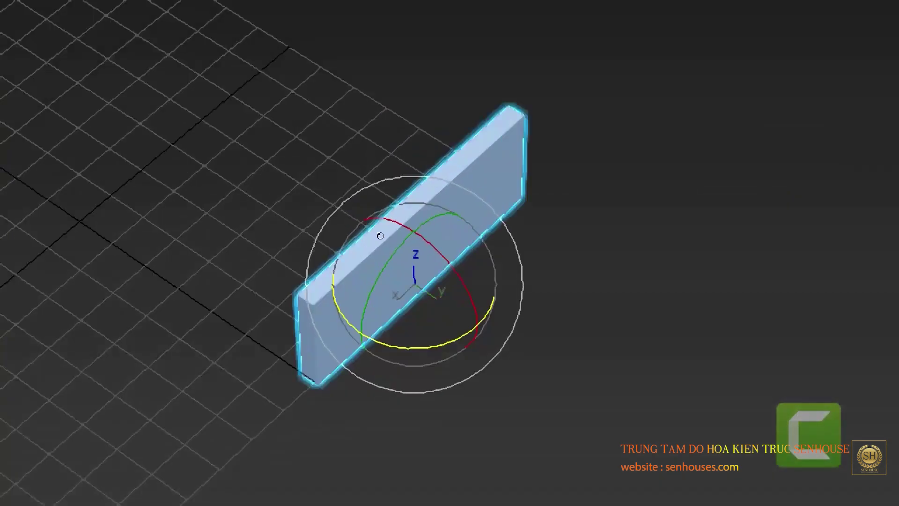
pyautogui.moveTo(380, 236); pyautogui.dragTo(402, 225)
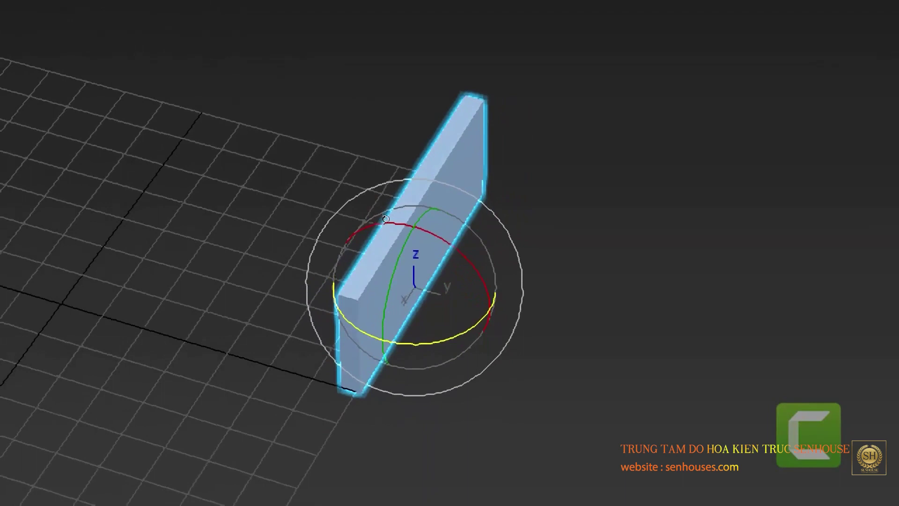
pyautogui.press('F6')
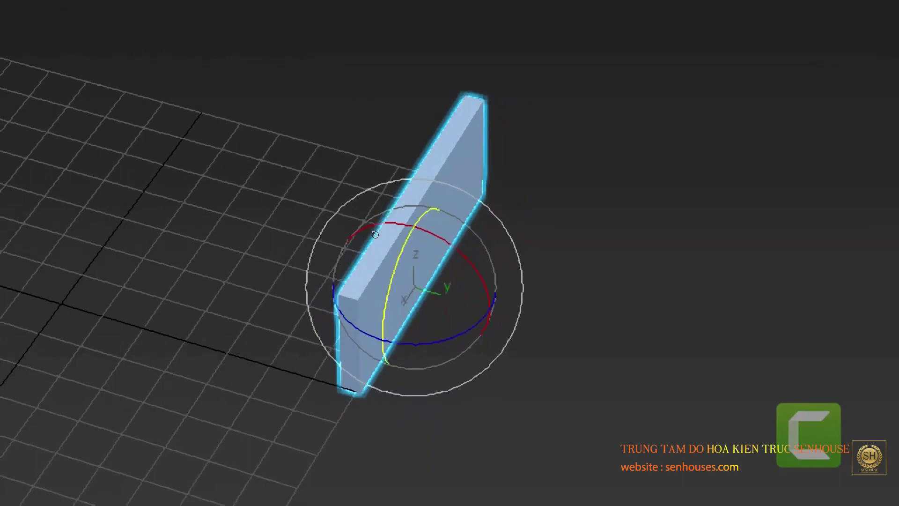
pyautogui.press('F7')
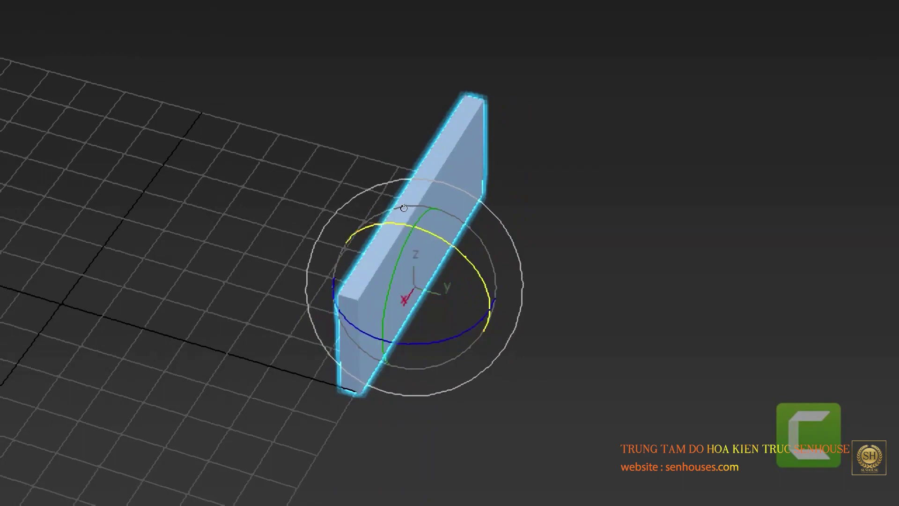
pyautogui.keyDown('alt'); pyautogui.moveTo(401, 222); pyautogui.dragTo(411, 225, button='middle'); pyautogui.keyUp('alt')
pyautogui.scroll(3, 364, 217)
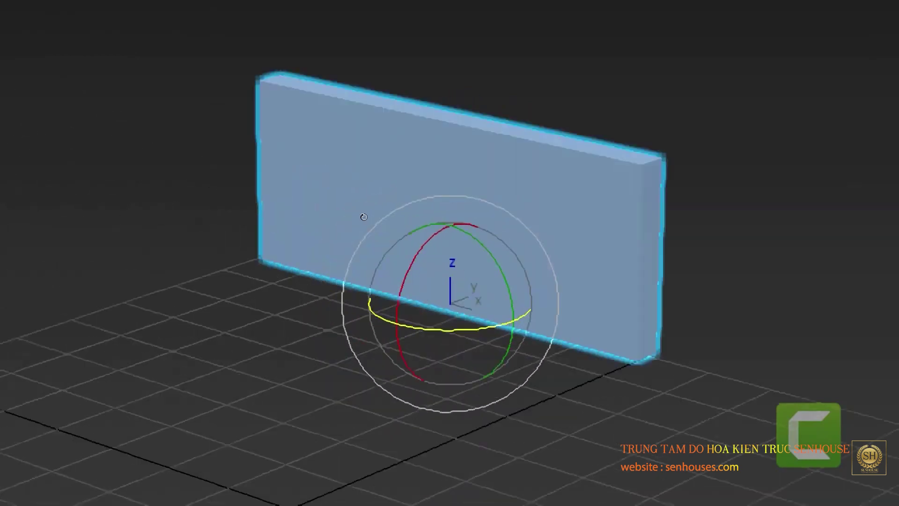
pyautogui.moveTo(387, 215)
pyautogui.mouseDown()
pyautogui.moveTo(392, 183)
pyautogui.moveTo(396, 220)
pyautogui.moveTo(407, 166)
pyautogui.moveTo(382, 229)
pyautogui.mouseUp()
pyautogui.rightClick(383, 229)
pyautogui.moveTo(407, 200)
pyautogui.mouseDown()
pyautogui.moveTo(419, 207)
pyautogui.moveTo(407, 199)
pyautogui.mouseUp()
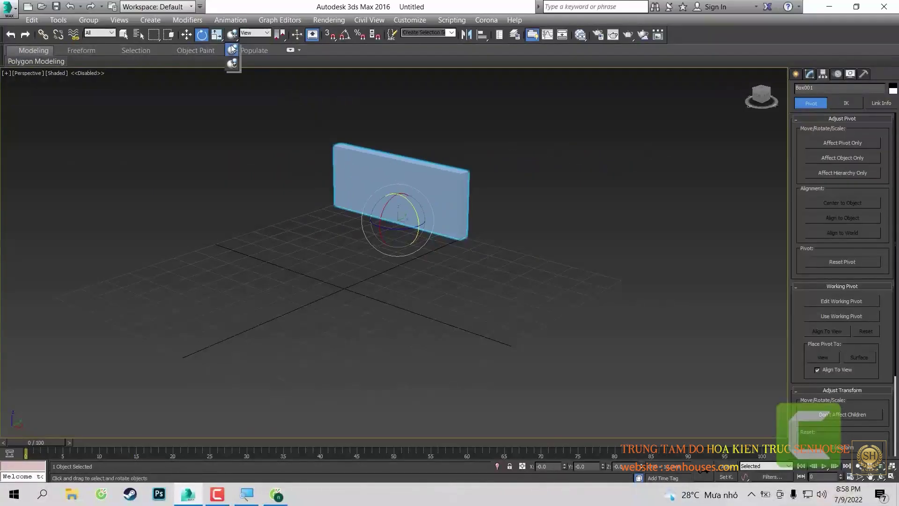
pyautogui.click(234, 63)
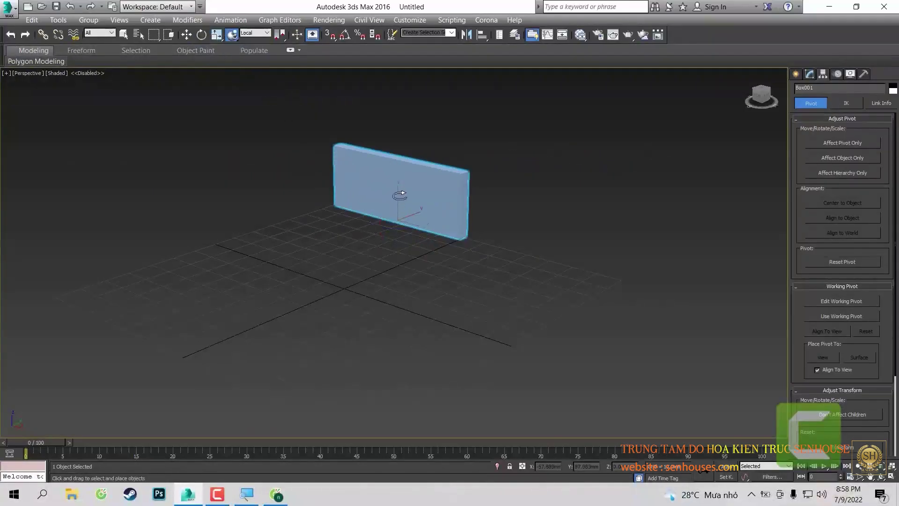
pyautogui.press('e')
pyautogui.scroll(2, 405, 208)
pyautogui.moveTo(387, 219); pyautogui.dragTo(375, 236)
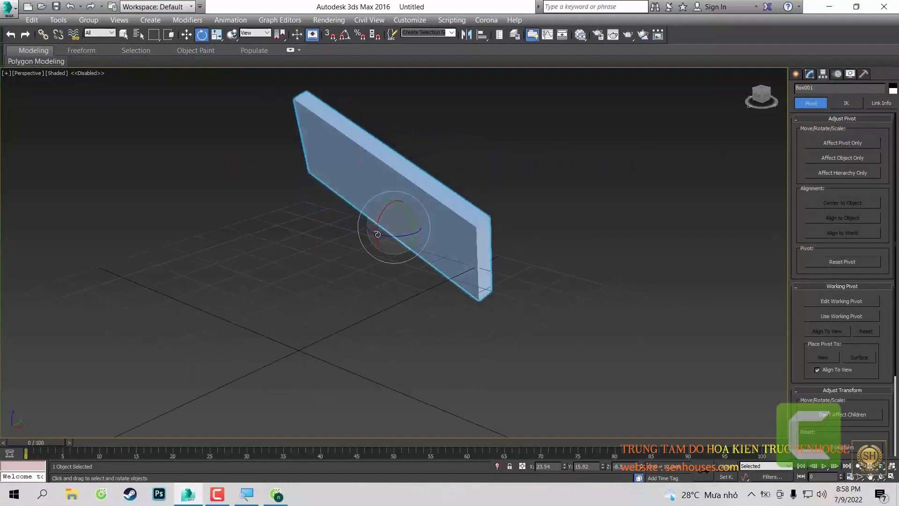
pyautogui.rightClick(378, 225)
pyautogui.keyDown('alt'); pyautogui.moveTo(378, 225); pyautogui.dragTo(411, 255, button='middle'); pyautogui.keyUp('alt')
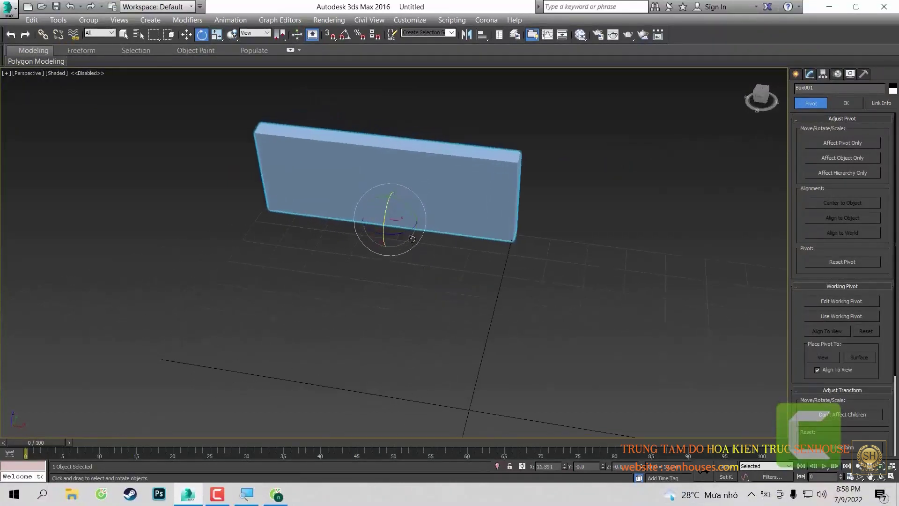
pyautogui.scroll(3, 416, 221)
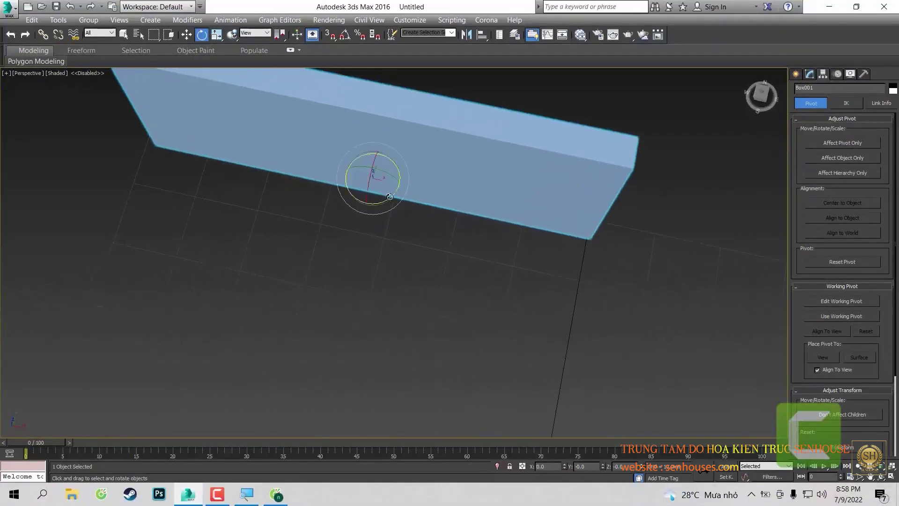
pyautogui.moveTo(398, 206); pyautogui.dragTo(339, 210)
pyautogui.rightClick(338, 209)
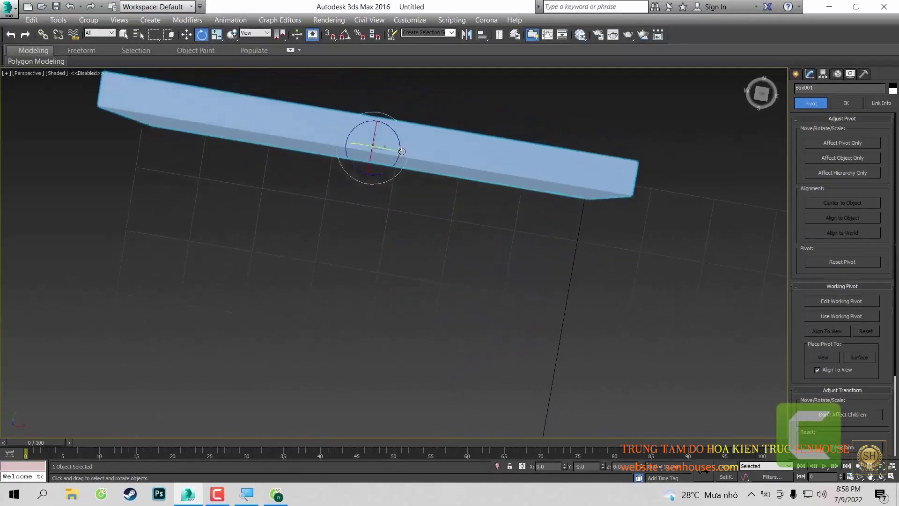
pyautogui.scroll(3, 396, 150)
pyautogui.scroll(3, 397, 169)
pyautogui.scroll(2, 370, 180)
pyautogui.scroll(2, 368, 184)
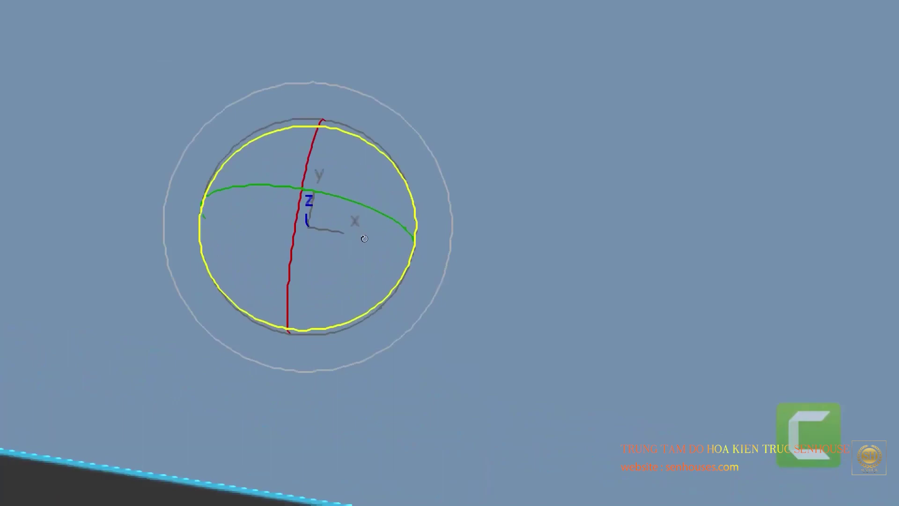
pyautogui.moveTo(364, 225); pyautogui.dragTo(396, 229)
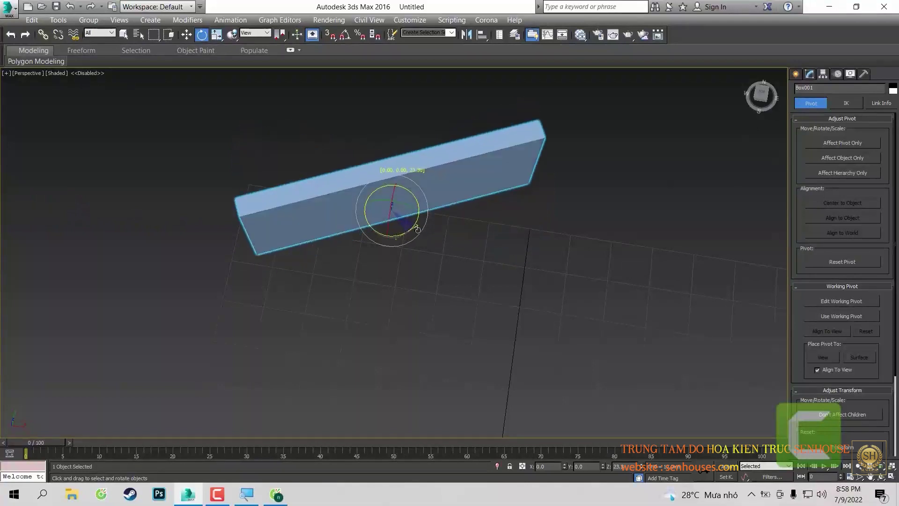
pyautogui.moveTo(406, 228)
pyautogui.mouseDown()
pyautogui.moveTo(391, 209)
pyautogui.moveTo(391, 177)
pyautogui.moveTo(369, 155)
pyautogui.moveTo(361, 190)
pyautogui.moveTo(345, 178)
pyautogui.moveTo(376, 183)
pyautogui.mouseUp()
pyautogui.scroll(3, 391, 210)
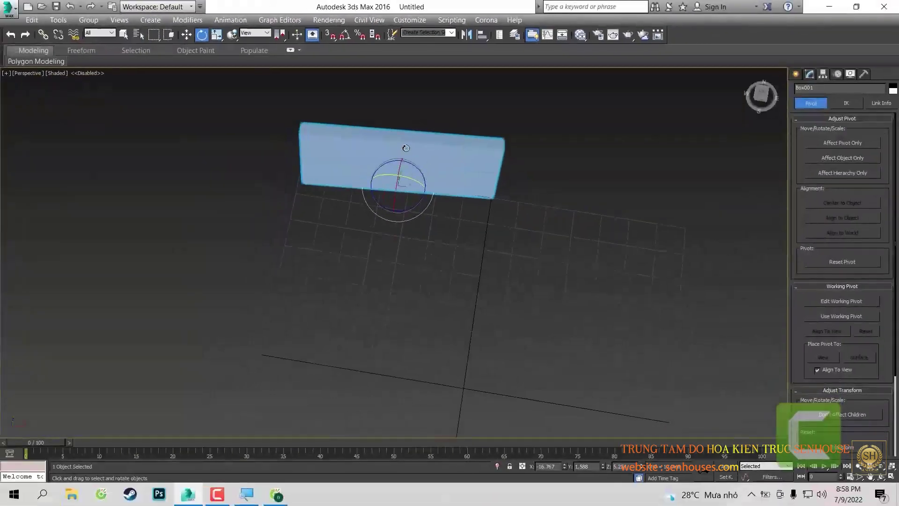
# - Rotate Box001 about 90° around Z and back, then tilt it about X
pyautogui.scroll(3, 406, 148)
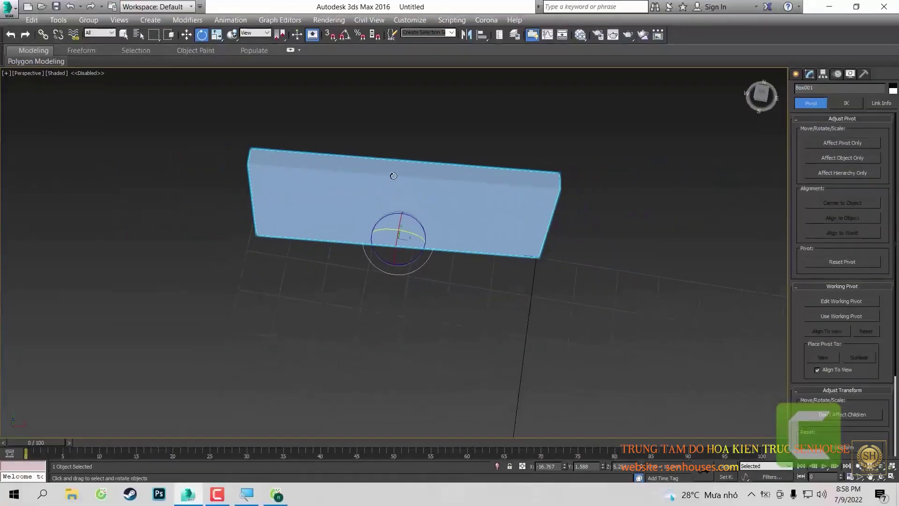
pyautogui.keyDown('alt'); pyautogui.moveTo(411, 252); pyautogui.dragTo(413, 291, button='middle'); pyautogui.keyUp('alt')
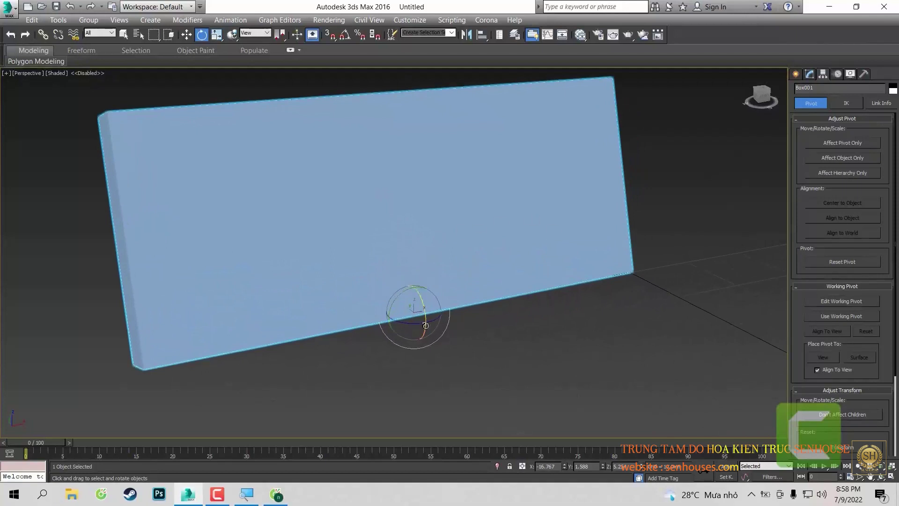
pyautogui.moveTo(416, 324)
pyautogui.mouseDown()
pyautogui.moveTo(388, 322)
pyautogui.moveTo(474, 313)
pyautogui.mouseUp()
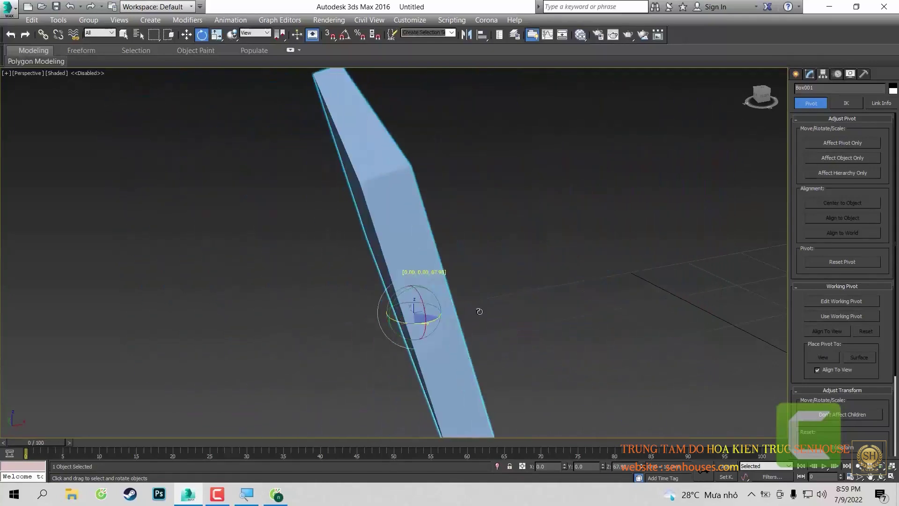
pyautogui.moveTo(474, 313); pyautogui.dragTo(471, 313)
pyautogui.moveTo(417, 298)
pyautogui.mouseDown()
pyautogui.moveTo(379, 294)
pyautogui.moveTo(408, 298)
pyautogui.moveTo(430, 288)
pyautogui.moveTo(409, 296)
pyautogui.moveTo(422, 303)
pyautogui.moveTo(471, 285)
pyautogui.moveTo(430, 330)
pyautogui.moveTo(428, 312)
pyautogui.mouseUp()
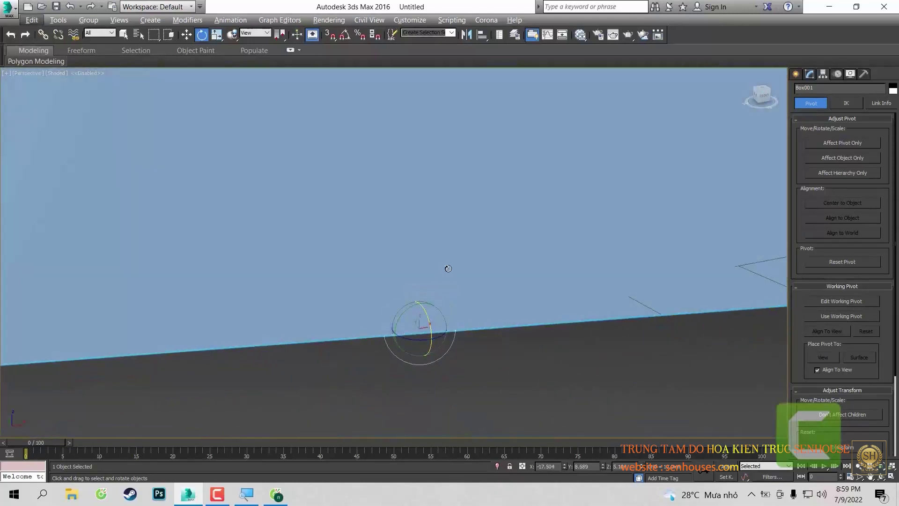
# - Delete Box001 from the scene
pyautogui.scroll(-5, 444, 276)
pyautogui.keyDown('alt'); pyautogui.moveTo(443, 279); pyautogui.dragTo(445, 259, button='middle'); pyautogui.keyUp('alt')
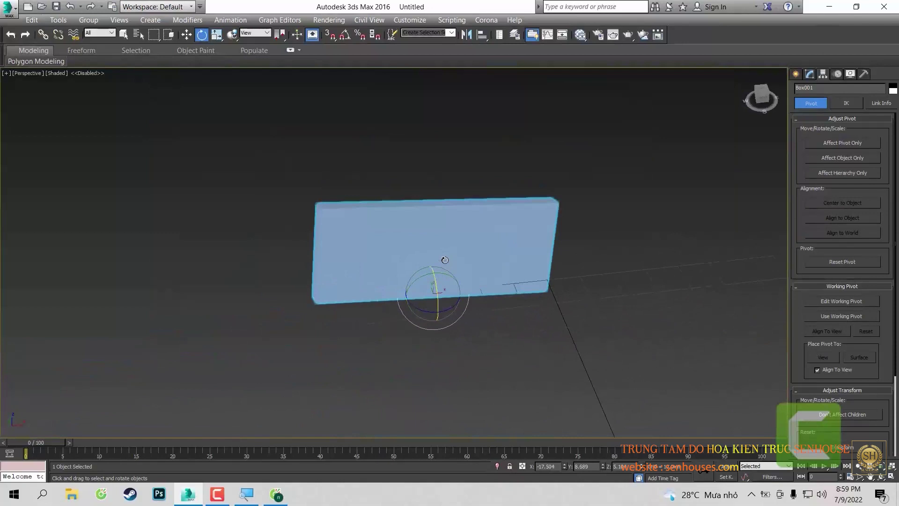
pyautogui.press('Delete')
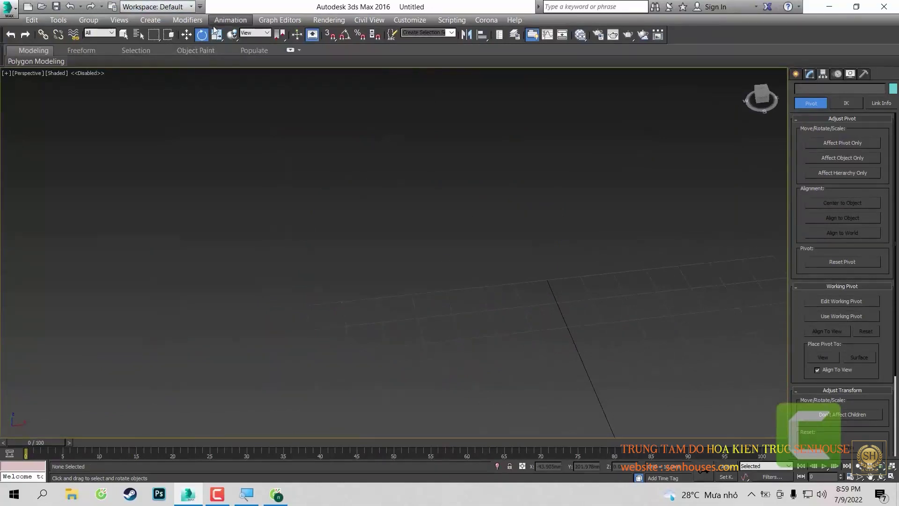
# - Create a new box from the quad menu by dragging out its base and height
pyautogui.click(217, 35)
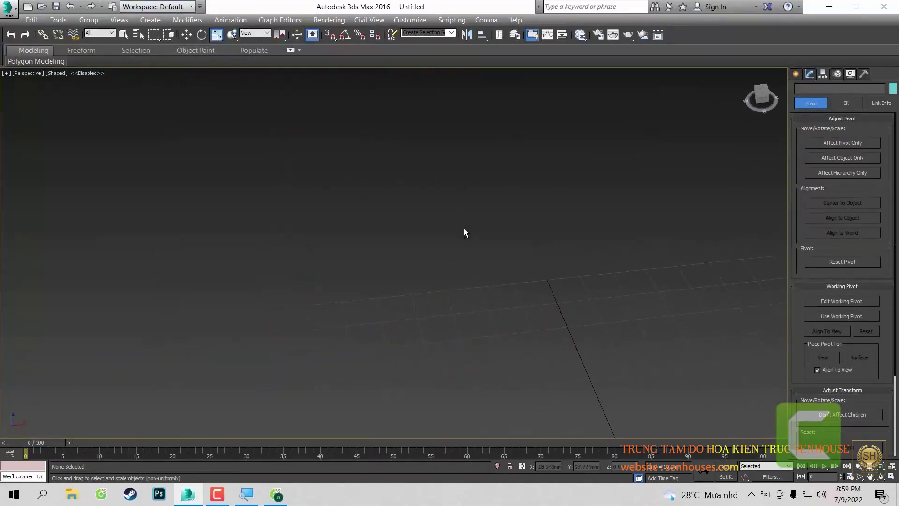
pyautogui.rightClick(468, 206)
pyautogui.click(481, 203)
pyautogui.moveTo(560, 203); pyautogui.dragTo(446, 323)
pyautogui.click(446, 323)
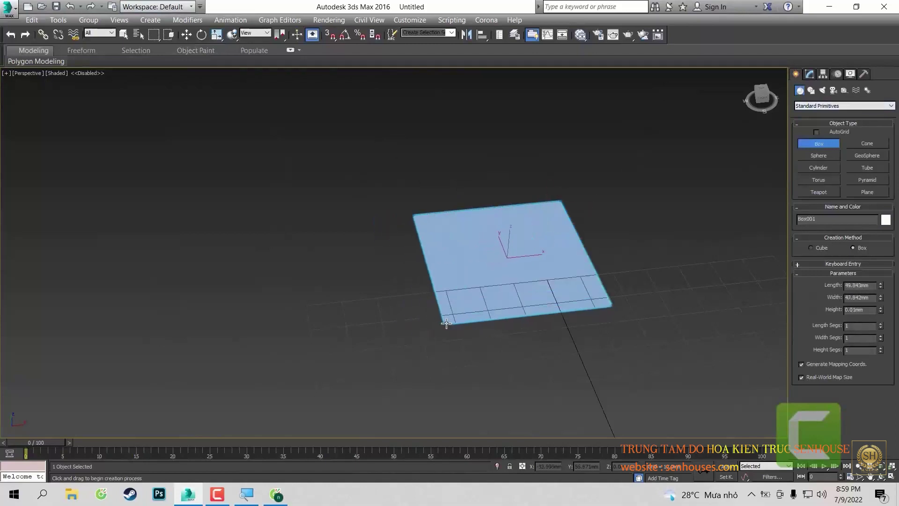
pyautogui.click(449, 263)
pyautogui.scroll(3, 472, 256)
pyautogui.rightClick(472, 255)
pyautogui.moveTo(481, 247); pyautogui.dragTo(410, 278, button='middle')
# - Set the new box's length, width and height to 50 mm
pyautogui.click(809, 74)
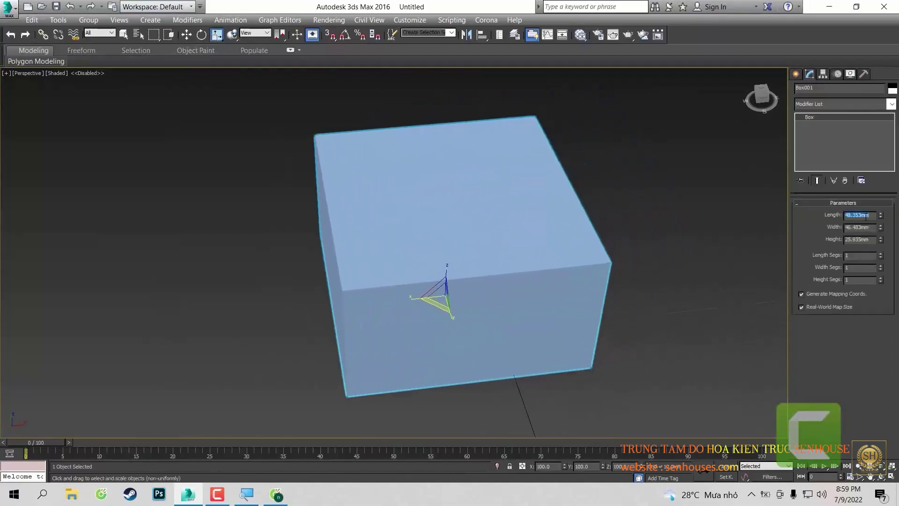
pyautogui.write('50')
pyautogui.press('Tab')
pyautogui.write('5')
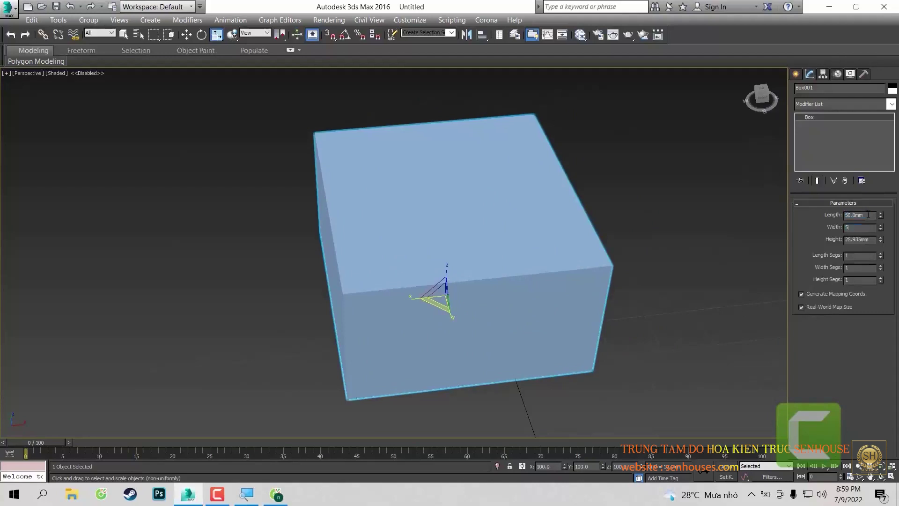
pyautogui.write('0')
pyautogui.press('Tab')
pyautogui.write('50')
pyautogui.press('Return')
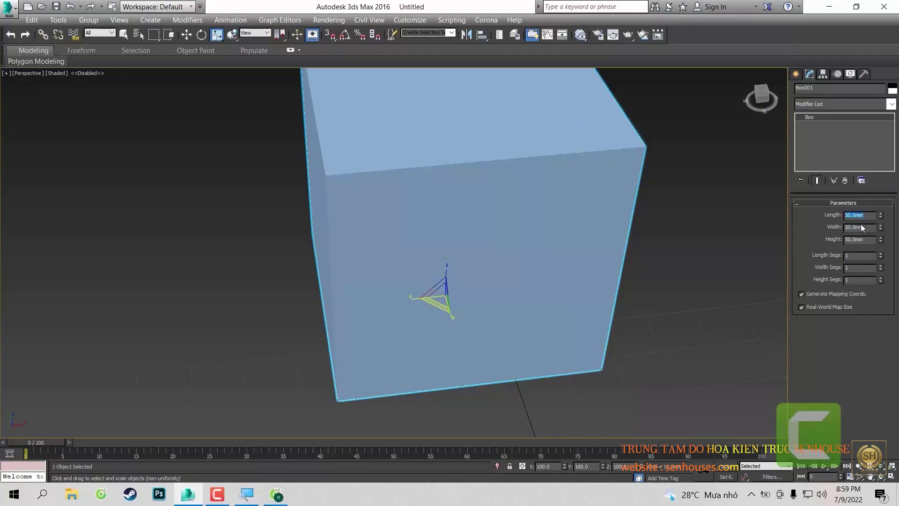
# - Set Box001's length, width and height to 60 mm
pyautogui.doubleClick(861, 224)
pyautogui.write('5')
pyautogui.press('Tab')
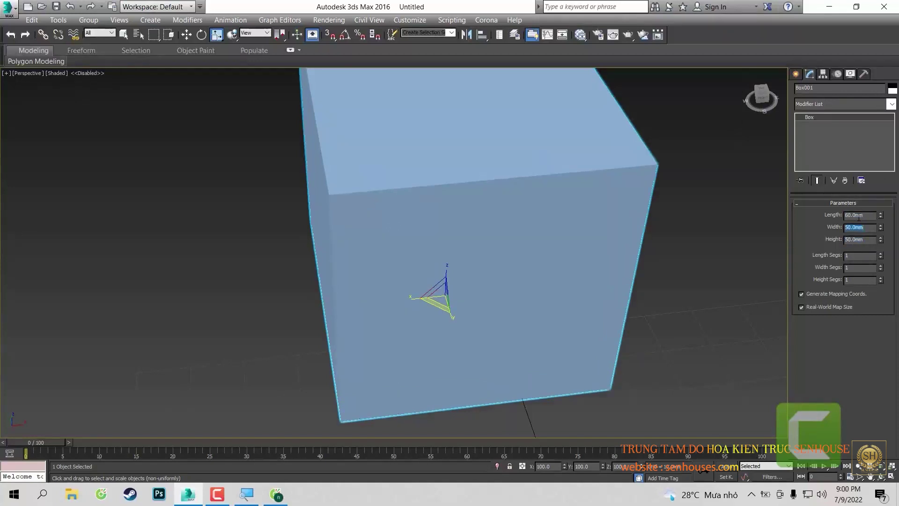
pyautogui.write('60')
pyautogui.press('Tab')
pyautogui.write('60')
pyautogui.press('Return')
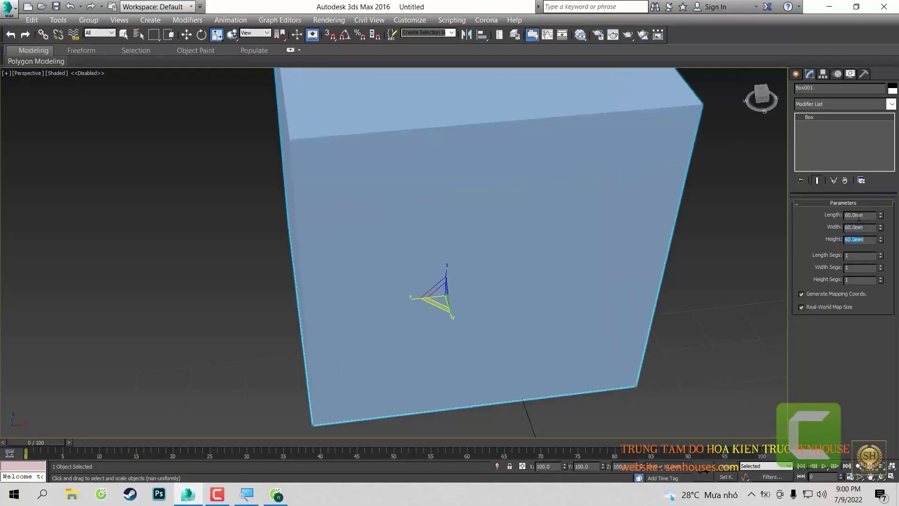
# - Move the cube along Y back to the origin
pyautogui.scroll(-5, 673, 314)
pyautogui.moveTo(673, 314)
pyautogui.keyDown('alt'); pyautogui.mouseDown(button='middle')
pyautogui.moveTo(552, 295)
pyautogui.moveTo(653, 293)
pyautogui.mouseUp(button='middle'); pyautogui.keyUp('alt')
pyautogui.press('w')
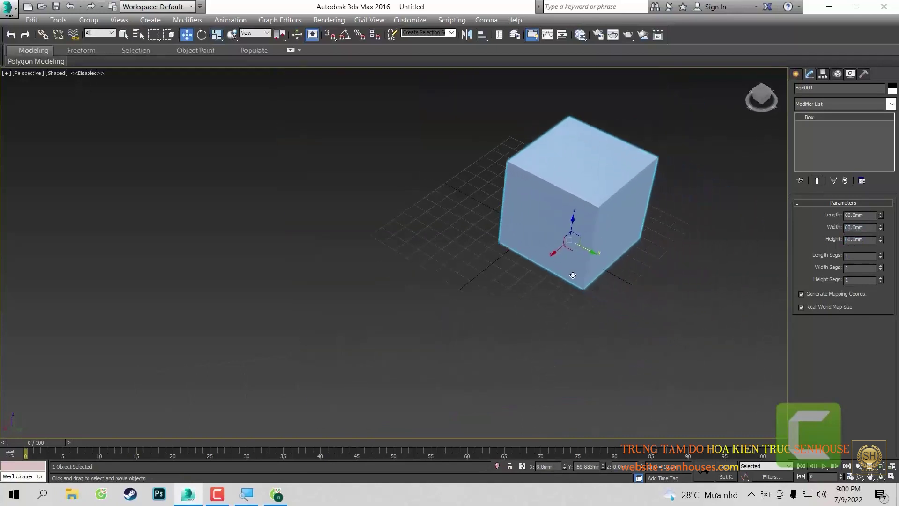
pyautogui.moveTo(674, 292); pyautogui.dragTo(557, 297)
pyautogui.moveTo(557, 297)
pyautogui.keyDown('alt'); pyautogui.mouseDown(button='middle')
pyautogui.moveTo(542, 199)
pyautogui.moveTo(565, 202)
pyautogui.mouseUp(button='middle'); pyautogui.keyUp('alt')
pyautogui.scroll(5, 542, 199)
pyautogui.scroll(-2, 542, 199)
pyautogui.scroll(-3, 553, 201)
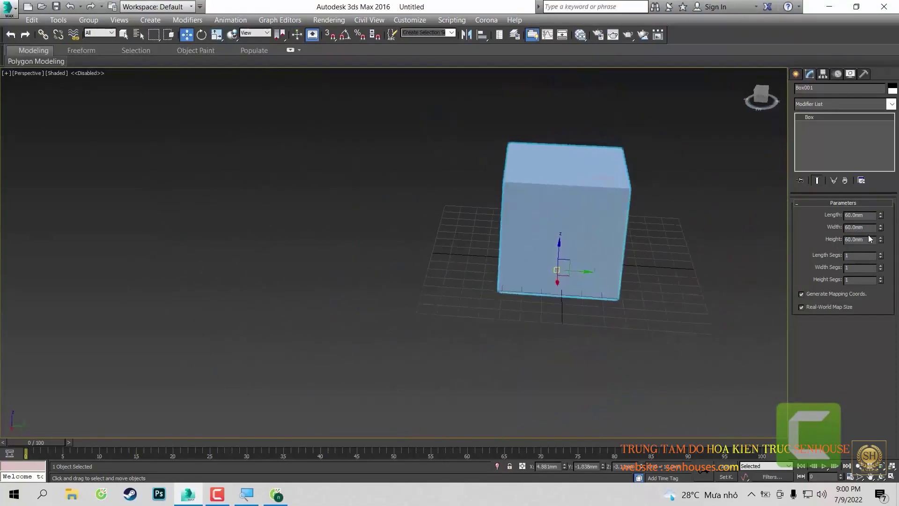
pyautogui.scroll(4, 591, 214)
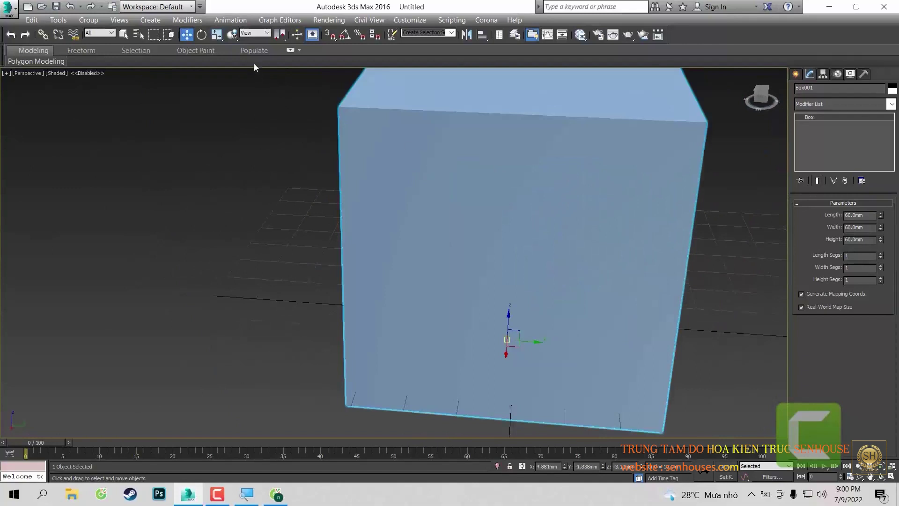
# - Enlarge the cube uniformly with Select and Scale
pyautogui.click(219, 37)
pyautogui.scroll(-4, 515, 196)
pyautogui.keyDown('alt'); pyautogui.moveTo(515, 196); pyautogui.dragTo(520, 188, button='middle'); pyautogui.keyUp('alt')
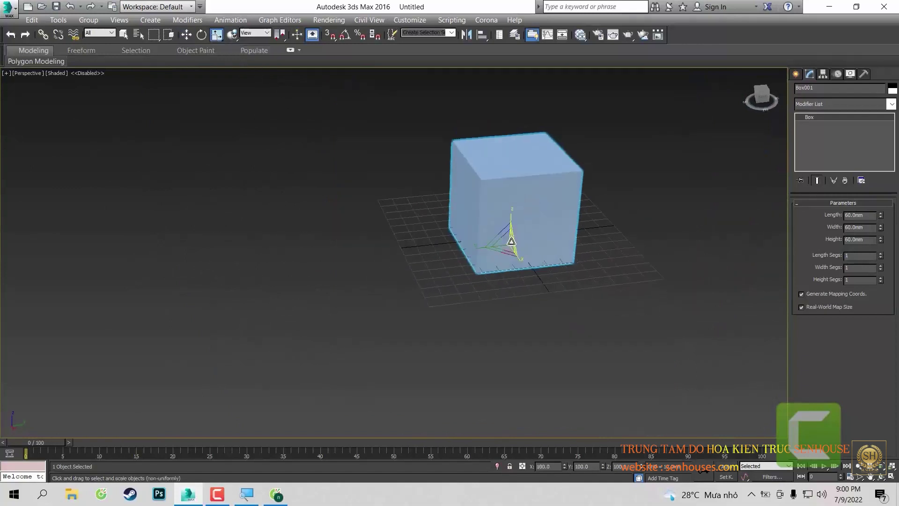
pyautogui.scroll(5, 527, 95)
pyautogui.scroll(-1, 527, 95)
pyautogui.scroll(-1, 534, 141)
pyautogui.scroll(-3, 539, 187)
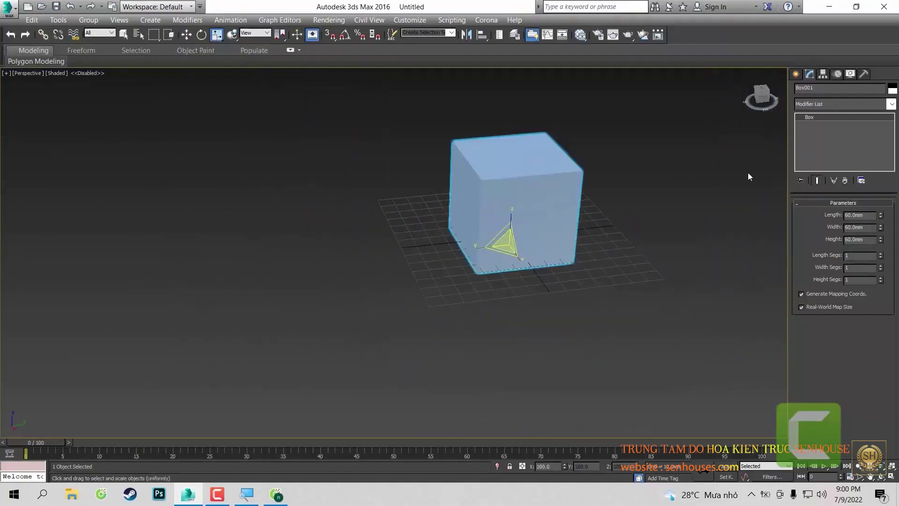
pyautogui.scroll(1, 557, 233)
pyautogui.scroll(-4, 556, 233)
pyautogui.scroll(-3, 526, 271)
pyautogui.scroll(5, 498, 260)
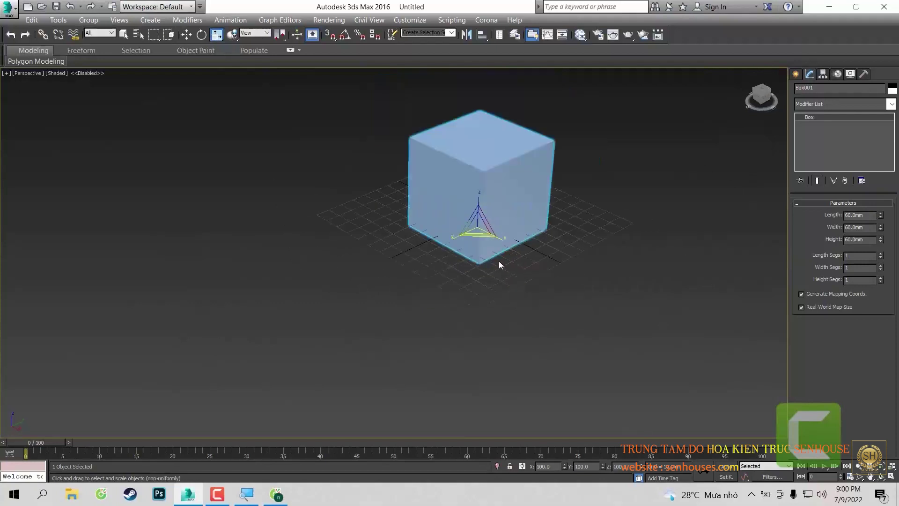
pyautogui.moveTo(498, 261); pyautogui.dragTo(524, 307, button='middle')
pyautogui.moveTo(511, 291); pyautogui.dragTo(518, 255)
# - Check the cube from higher up and widen it into a larger cube
pyautogui.press('w')
pyautogui.press('r')
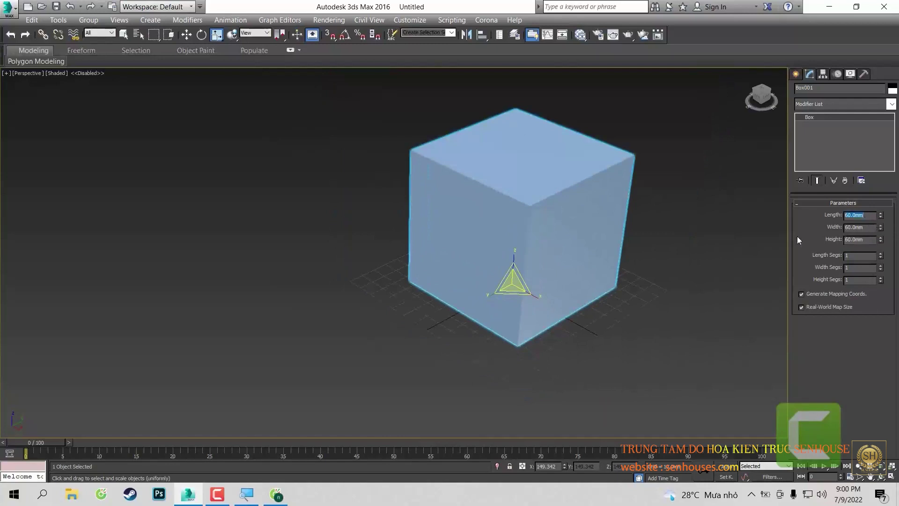
pyautogui.keyDown('alt'); pyautogui.moveTo(626, 221); pyautogui.dragTo(493, 237, button='middle'); pyautogui.keyUp('alt')
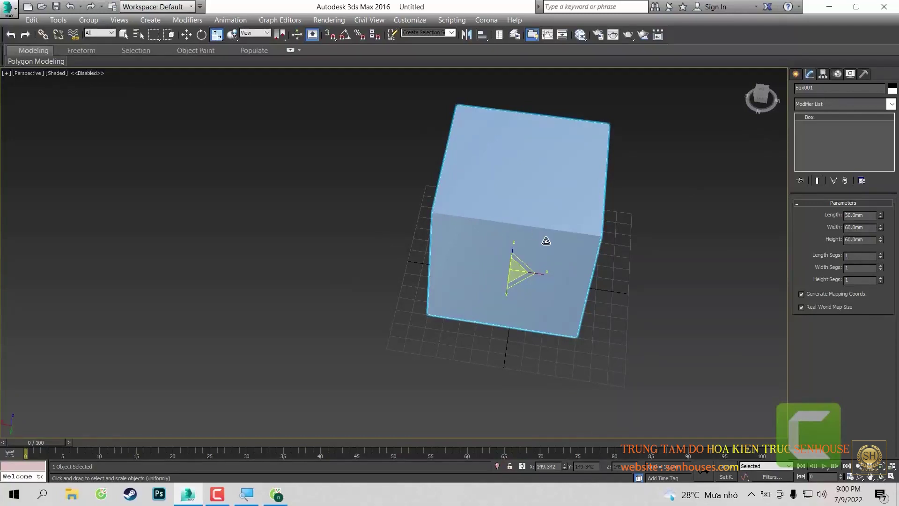
pyautogui.moveTo(546, 241)
pyautogui.keyDown('alt'); pyautogui.mouseDown(button='middle')
pyautogui.moveTo(550, 249)
pyautogui.moveTo(515, 290)
pyautogui.mouseUp(button='middle'); pyautogui.keyUp('alt')
pyautogui.scroll(5, 496, 305)
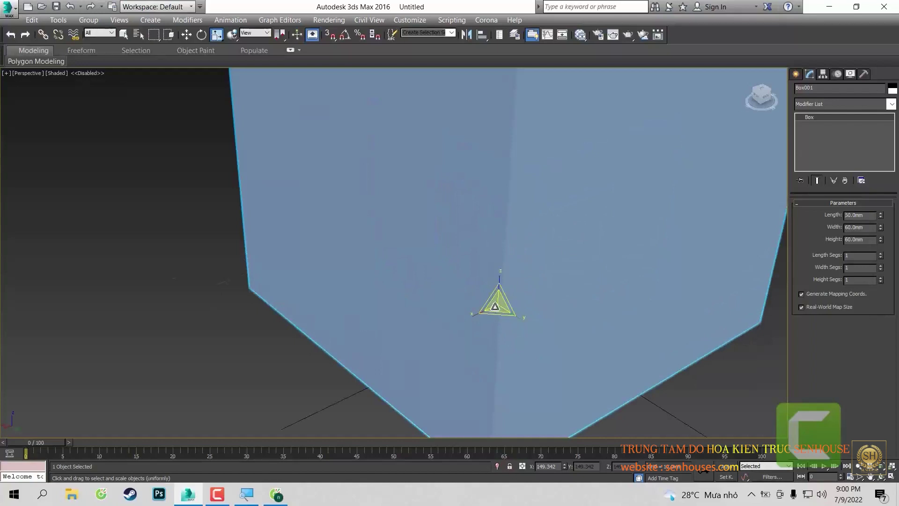
pyautogui.scroll(-5, 496, 295)
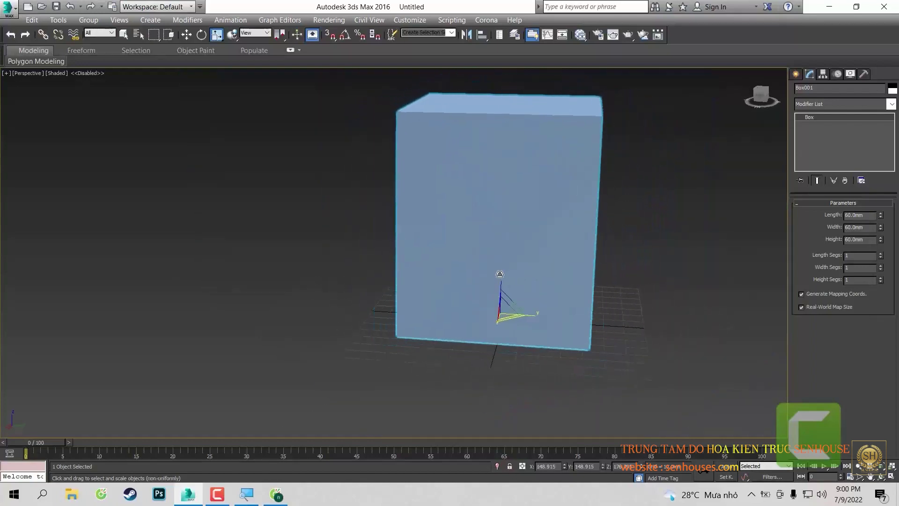
pyautogui.moveTo(500, 274); pyautogui.dragTo(491, 302)
# - Reselect the cube and stretch it wider and taller
pyautogui.click(674, 199)
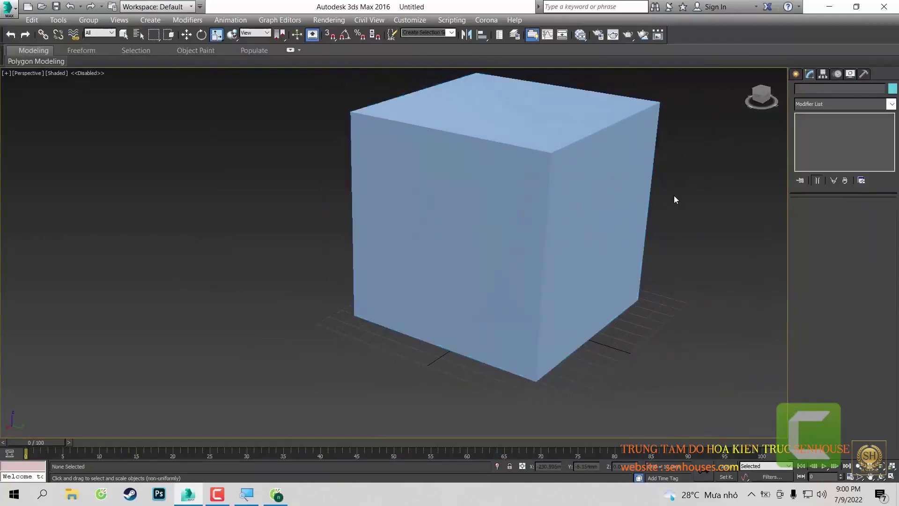
pyautogui.click(572, 209)
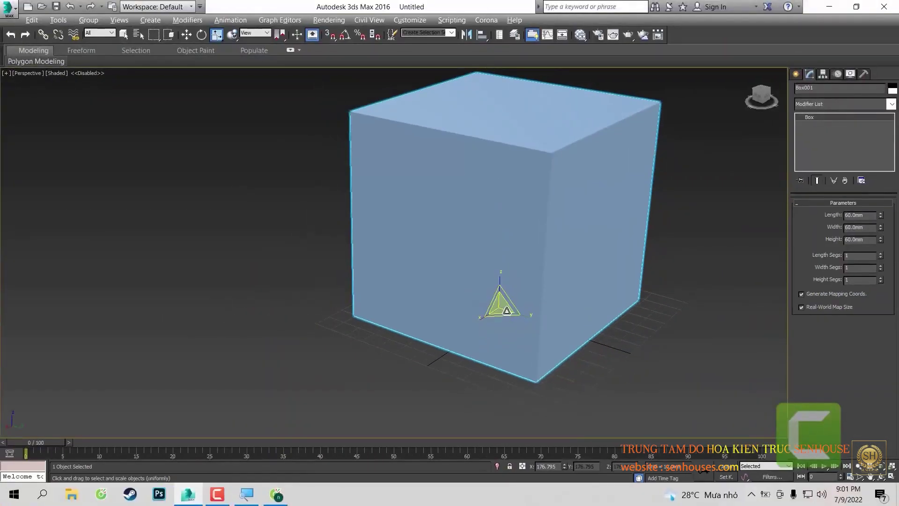
pyautogui.moveTo(507, 310)
pyautogui.mouseDown()
pyautogui.moveTo(473, 303)
pyautogui.moveTo(492, 323)
pyautogui.moveTo(509, 308)
pyautogui.moveTo(499, 255)
pyautogui.mouseUp()
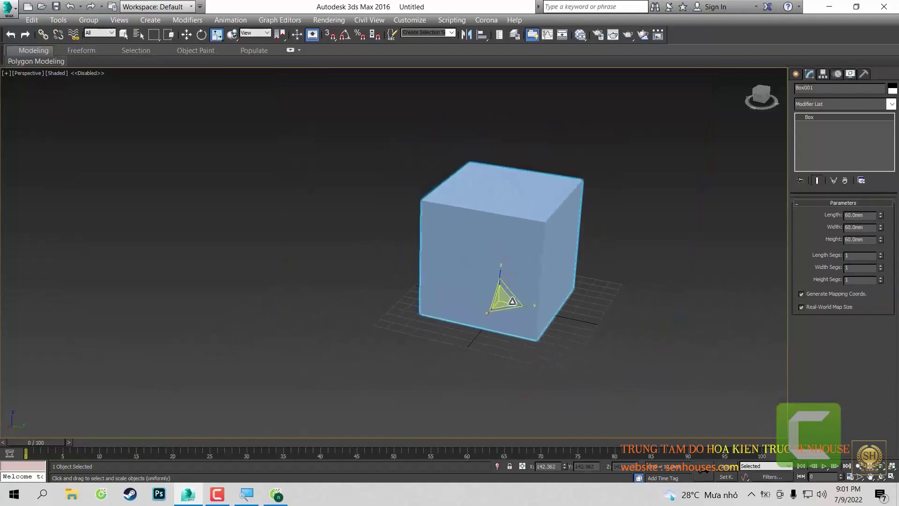
pyautogui.scroll(-2, 520, 297)
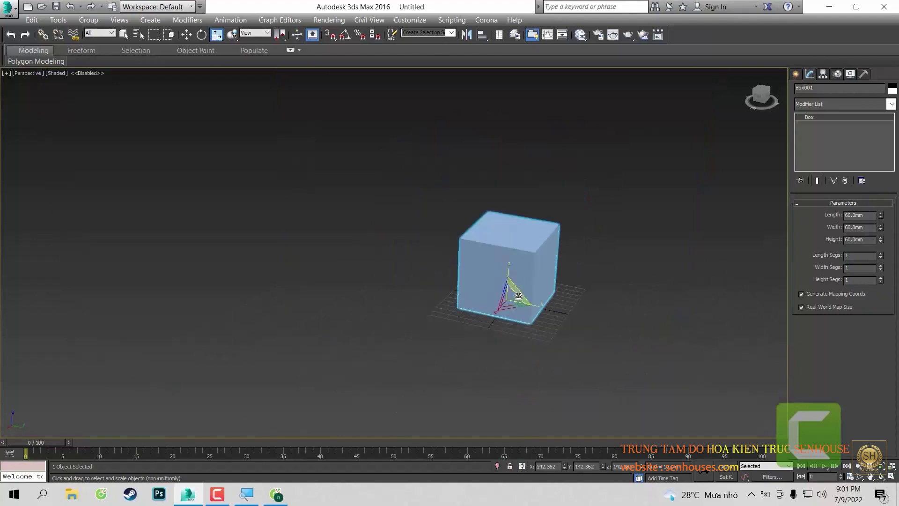
pyautogui.moveTo(519, 295); pyautogui.dragTo(539, 238)
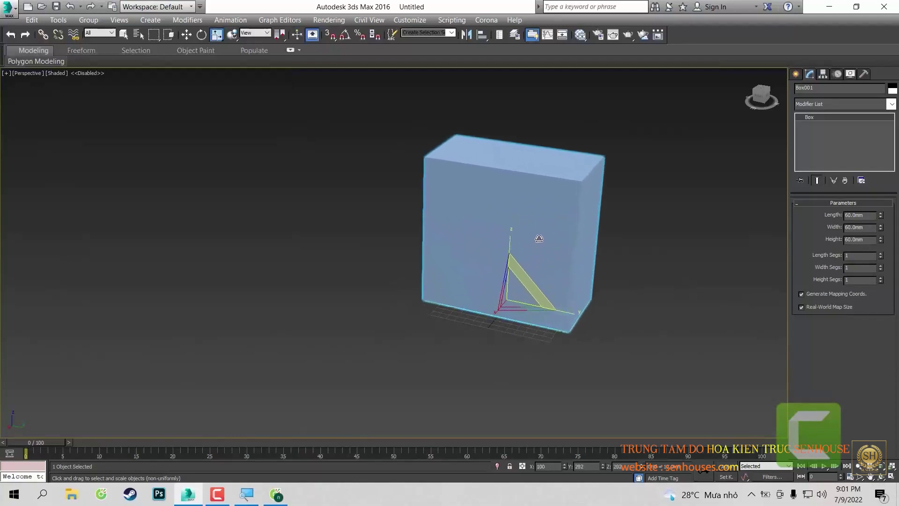
pyautogui.moveTo(539, 238); pyautogui.dragTo(522, 276)
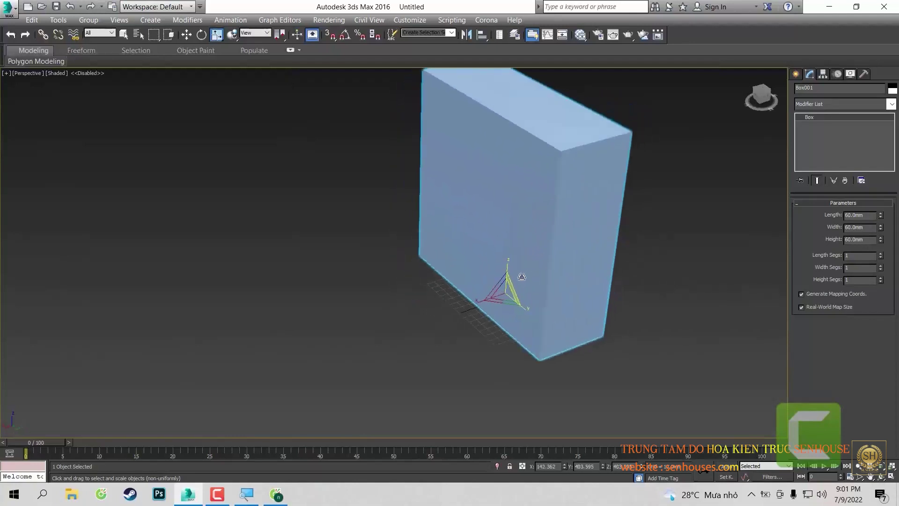
# - Stretch the box much further along X and Z
pyautogui.keyDown('alt'); pyautogui.moveTo(521, 276); pyautogui.dragTo(552, 281, button='middle'); pyautogui.keyUp('alt')
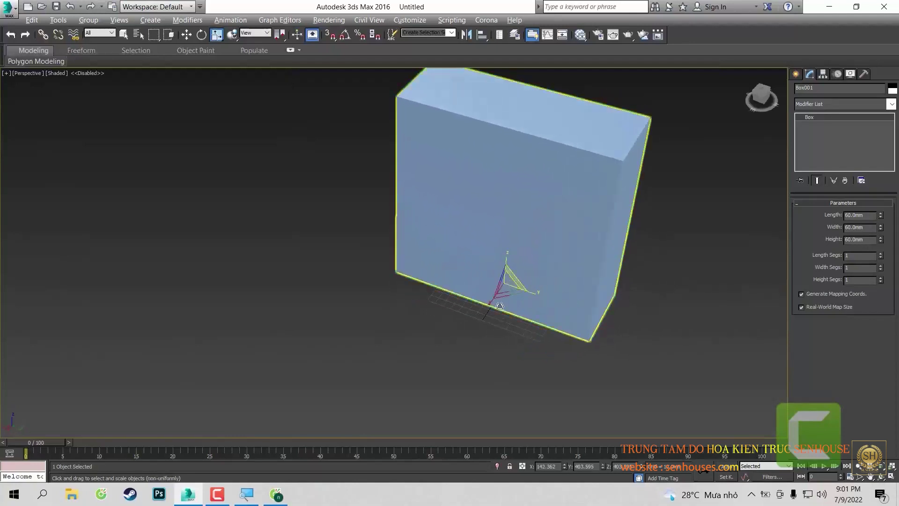
pyautogui.keyDown('alt'); pyautogui.moveTo(500, 305); pyautogui.dragTo(516, 301, button='middle'); pyautogui.keyUp('alt')
pyautogui.scroll(3, 522, 301)
pyautogui.scroll(3, 529, 304)
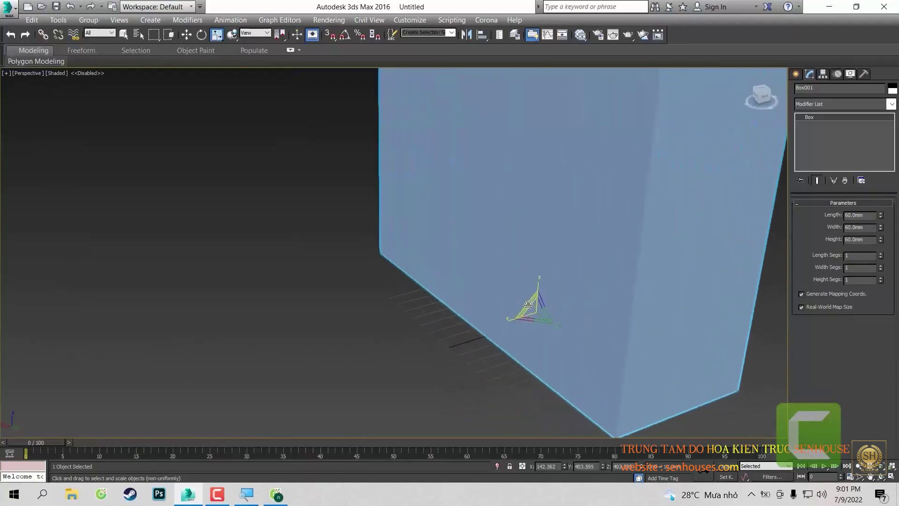
pyautogui.moveTo(528, 304); pyautogui.dragTo(410, 247)
pyautogui.scroll(-5, 428, 255)
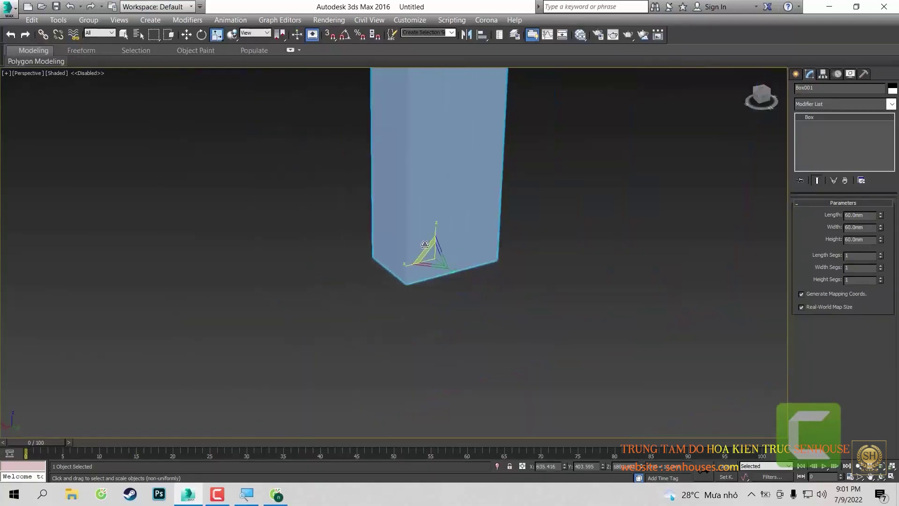
pyautogui.scroll(3, 427, 248)
pyautogui.scroll(4, 449, 270)
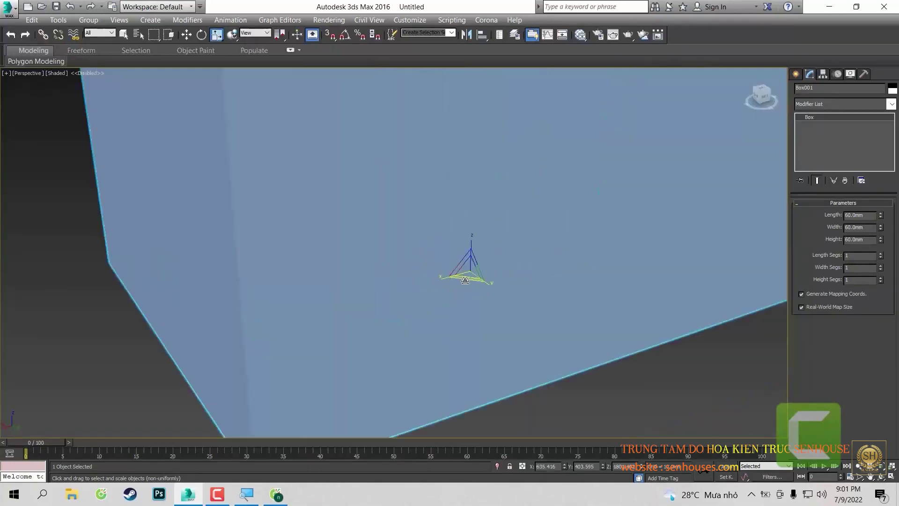
# - Stretch the box further in X and Y, then tall along Z and far along X
pyautogui.moveTo(465, 280)
pyautogui.mouseDown()
pyautogui.moveTo(462, 331)
pyautogui.moveTo(479, 363)
pyautogui.mouseUp()
pyautogui.scroll(-5, 495, 304)
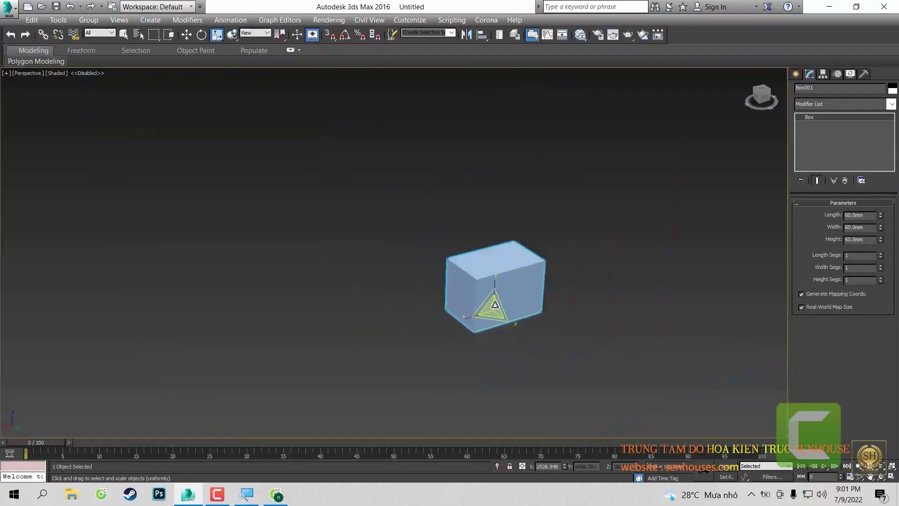
pyautogui.moveTo(494, 305)
pyautogui.mouseDown()
pyautogui.moveTo(490, 390)
pyautogui.moveTo(502, 385)
pyautogui.moveTo(503, 298)
pyautogui.mouseUp()
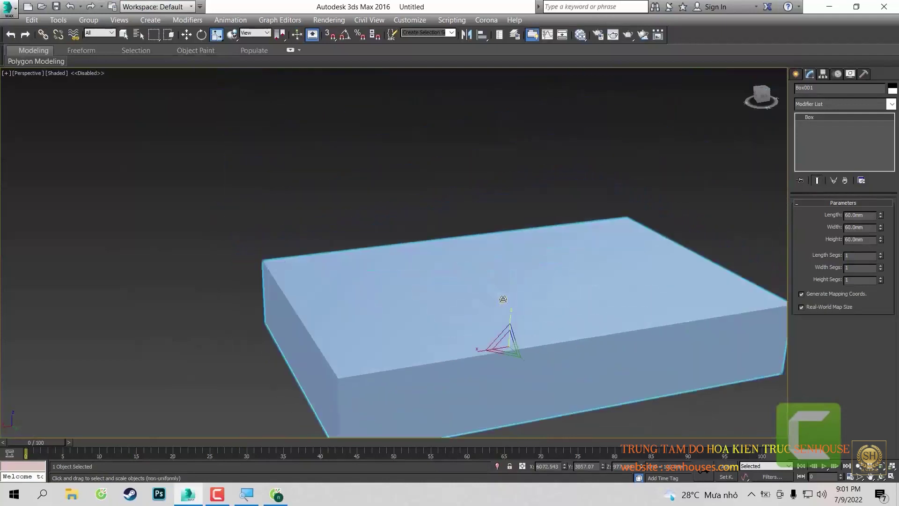
pyautogui.moveTo(511, 316); pyautogui.dragTo(520, 177)
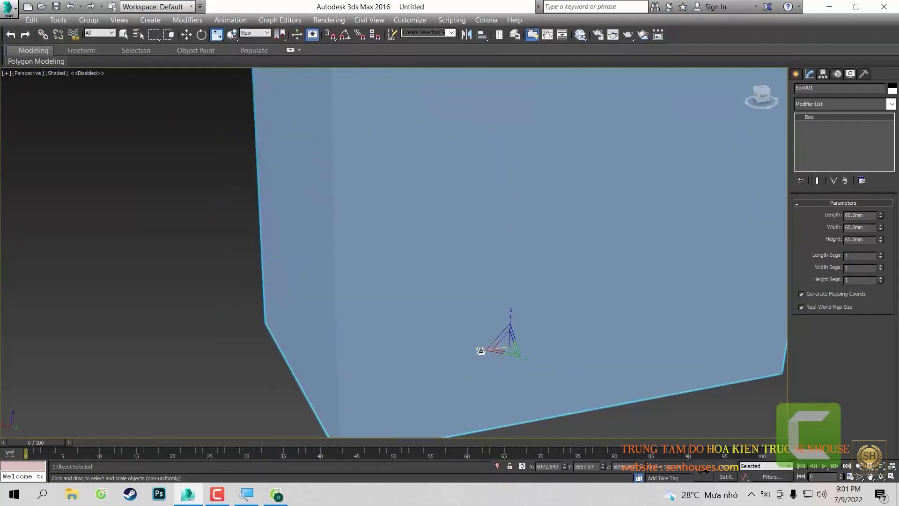
pyautogui.moveTo(481, 350)
pyautogui.mouseDown()
pyautogui.moveTo(360, 361)
pyautogui.moveTo(466, 328)
pyautogui.moveTo(417, 331)
pyautogui.mouseUp()
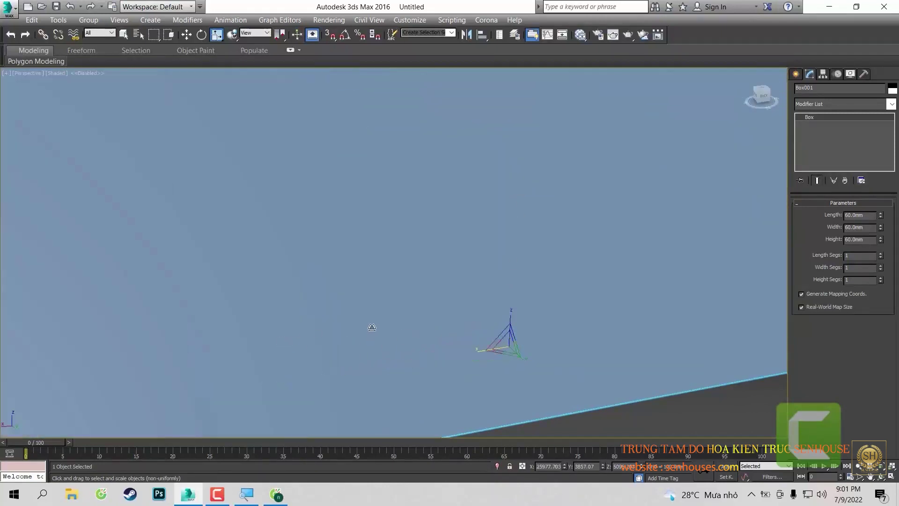
# - Zoom out and reselect the bar with a crossing window
pyautogui.scroll(-5, 379, 311)
pyautogui.scroll(-3, 398, 286)
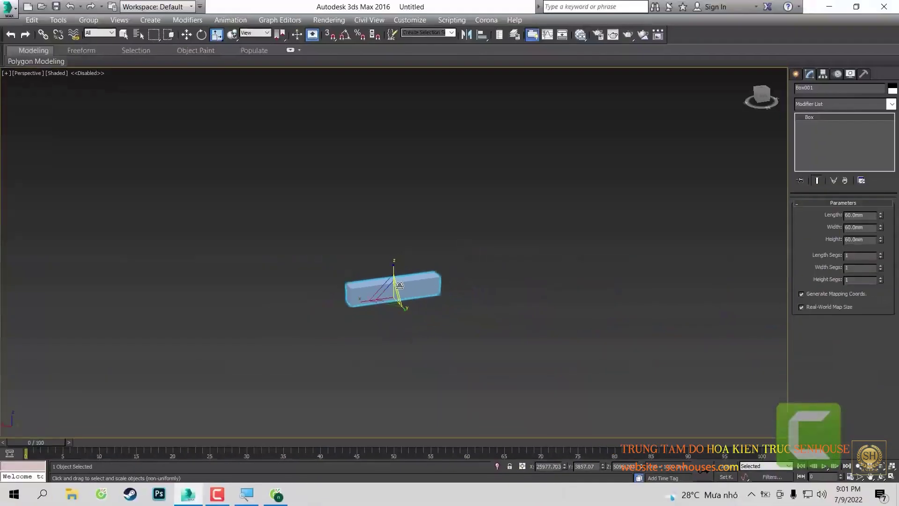
pyautogui.scroll(3, 408, 251)
pyautogui.click(425, 251)
pyautogui.moveTo(453, 259); pyautogui.dragTo(373, 347)
pyautogui.scroll(2, 375, 345)
# - Delete the bar, switch to the top view, and try drawing a box, then cancel it
pyautogui.press('Delete')
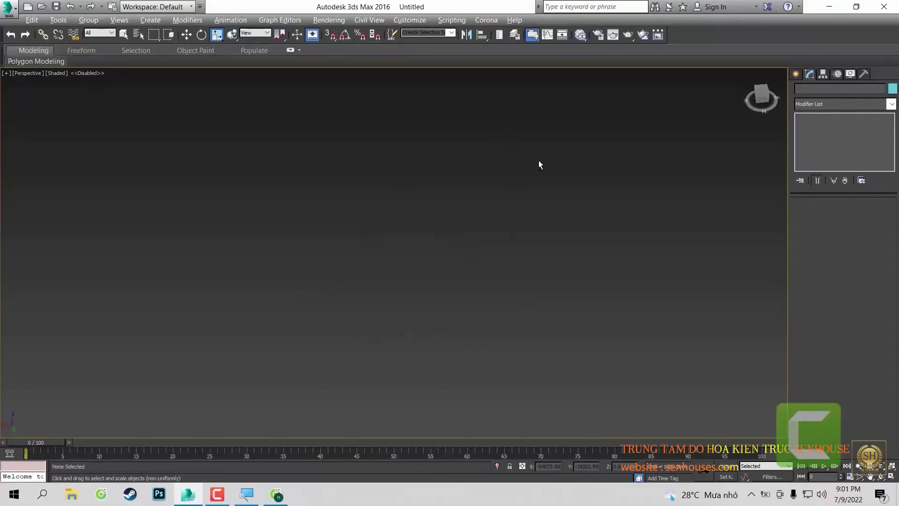
pyautogui.click(761, 89)
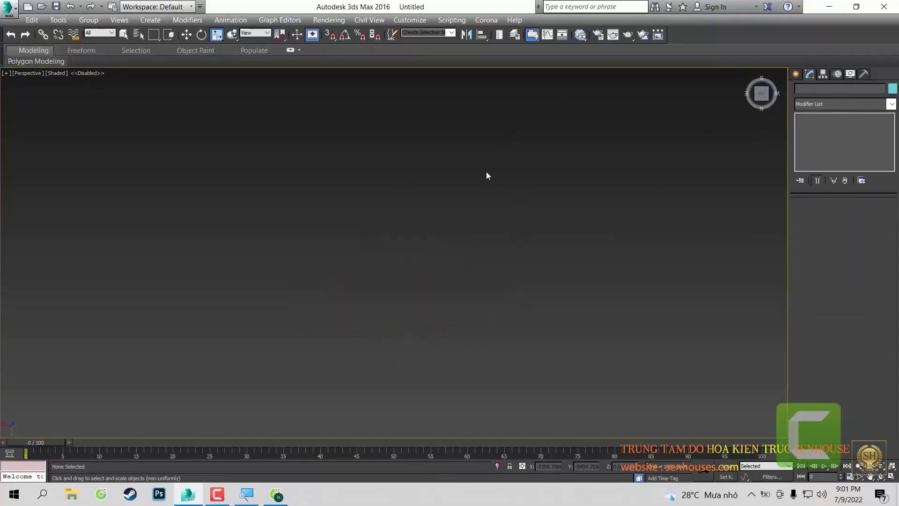
pyautogui.rightClick(471, 176)
pyautogui.click(486, 156)
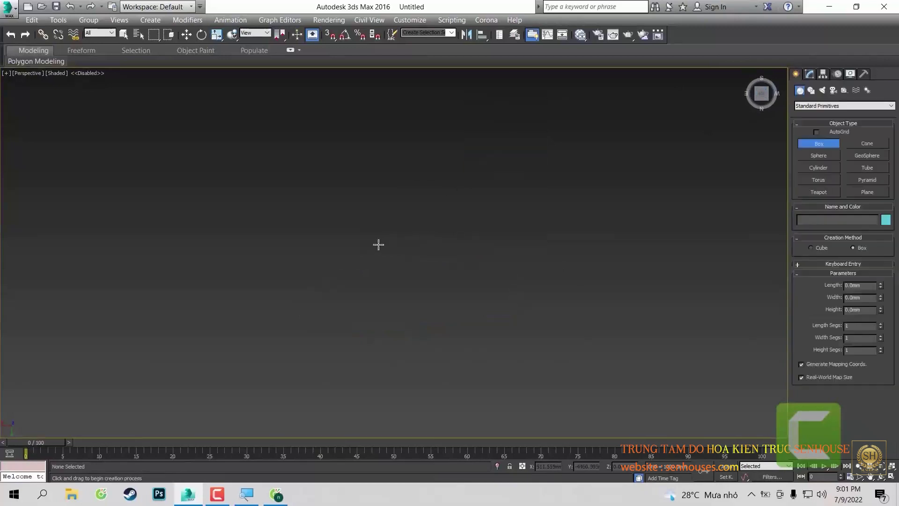
pyautogui.moveTo(187, 170)
pyautogui.mouseDown()
pyautogui.moveTo(592, 333)
pyautogui.moveTo(613, 377)
pyautogui.moveTo(481, 337)
pyautogui.moveTo(518, 351)
pyautogui.moveTo(441, 287)
pyautogui.mouseUp()
pyautogui.scroll(-3, 613, 376)
pyautogui.scroll(-1, 481, 337)
pyautogui.rightClick(424, 247)
# - Attempt another box from the quad menu and cancel it
pyautogui.press('r')
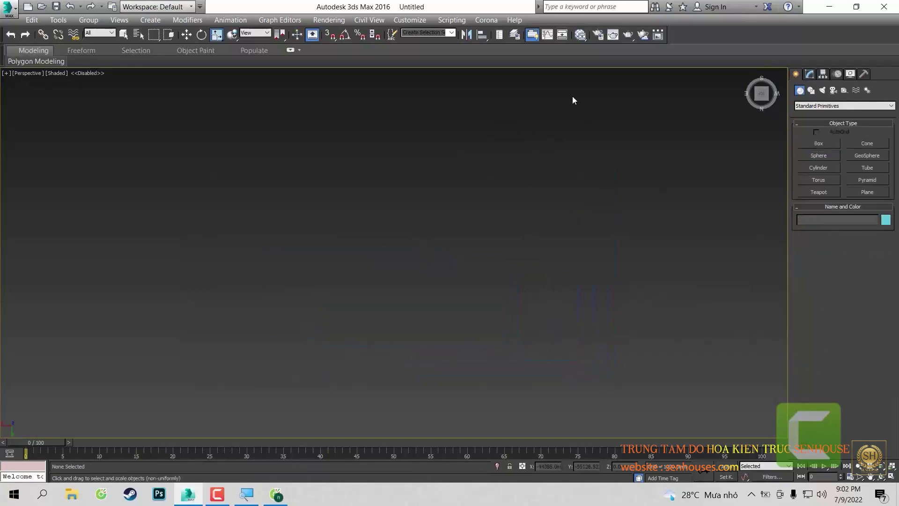
pyautogui.rightClick(417, 162)
pyautogui.click(429, 135)
pyautogui.moveTo(470, 134); pyautogui.dragTo(311, 238)
pyautogui.rightClick(311, 239)
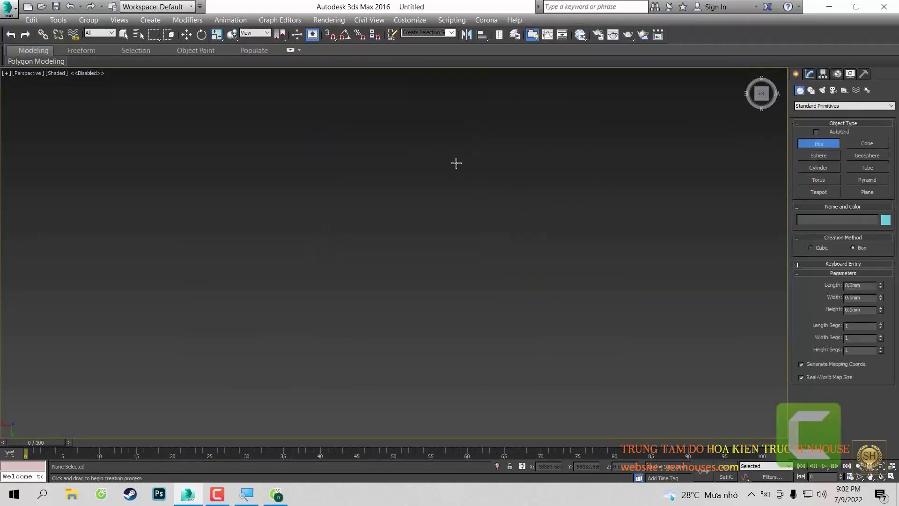
# - Draw a new Box001 from the quad menu and orbit to inspect it
pyautogui.rightClick(410, 165)
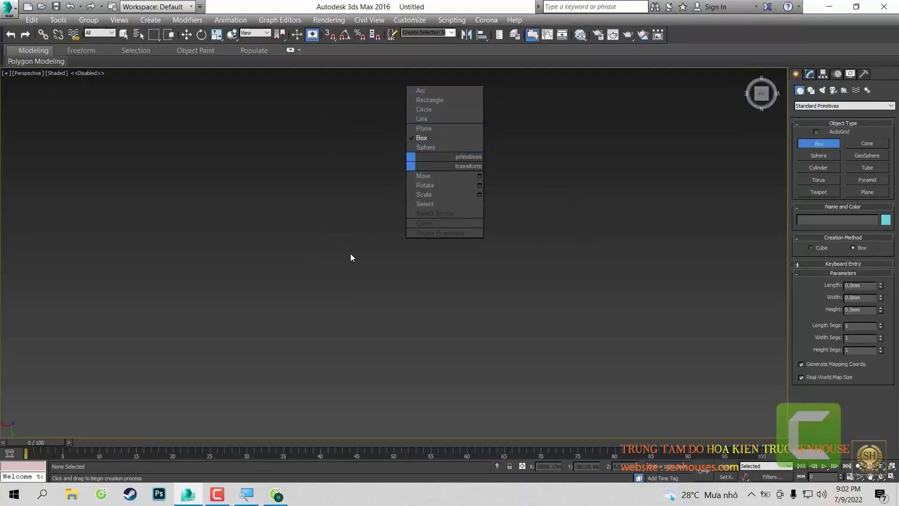
pyautogui.click(422, 140)
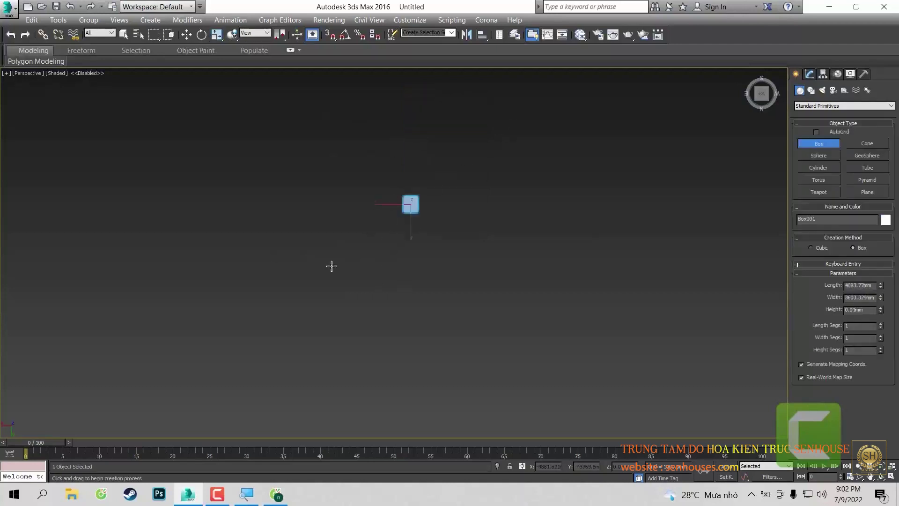
pyautogui.moveTo(273, 255); pyautogui.dragTo(193, 276)
pyautogui.moveTo(273, 261)
pyautogui.keyDown('alt'); pyautogui.mouseDown(button='middle')
pyautogui.moveTo(351, 240)
pyautogui.moveTo(375, 251)
pyautogui.mouseUp(button='middle'); pyautogui.keyUp('alt')
pyautogui.press('r')
pyautogui.scroll(5, 373, 266)
pyautogui.scroll(3, 338, 228)
pyautogui.scroll(-8, 338, 227)
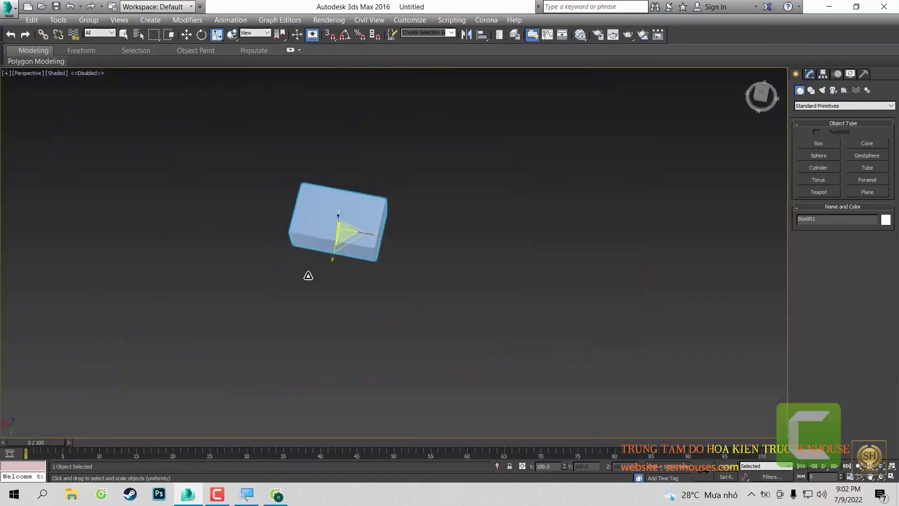
pyautogui.moveTo(307, 275)
pyautogui.keyDown('alt'); pyautogui.mouseDown(button='middle')
pyautogui.moveTo(297, 249)
pyautogui.moveTo(331, 254)
pyautogui.moveTo(347, 243)
pyautogui.mouseUp(button='middle'); pyautogui.keyUp('alt')
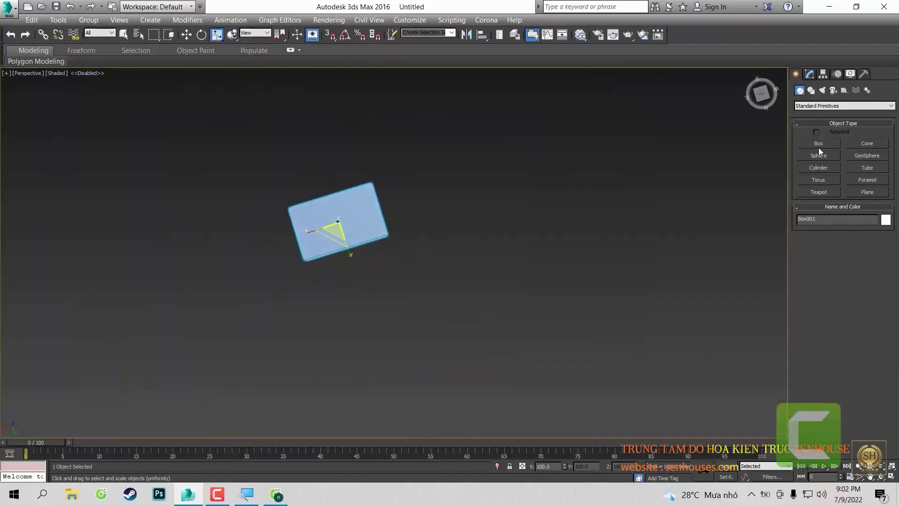
# - Switch the Create panel category to AEC Extended and draw a railing, Railing001
pyautogui.click(824, 106)
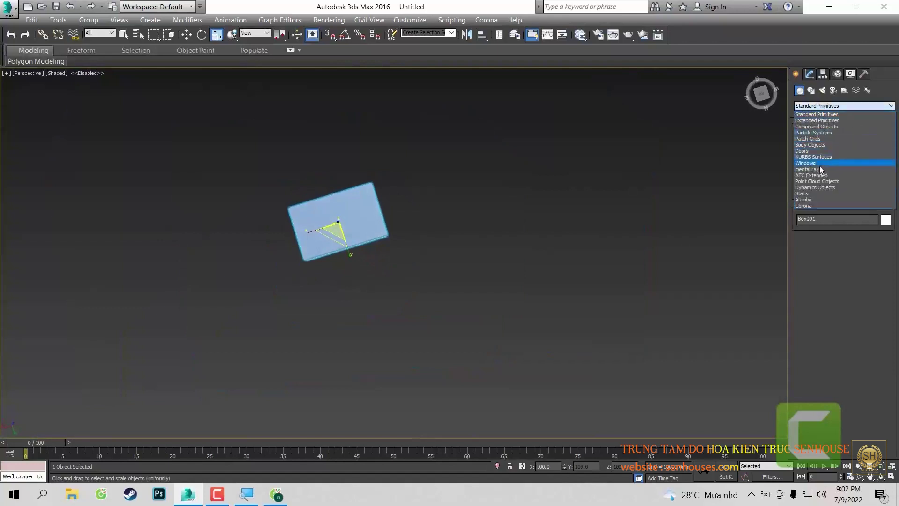
pyautogui.click(812, 199)
pyautogui.click(831, 107)
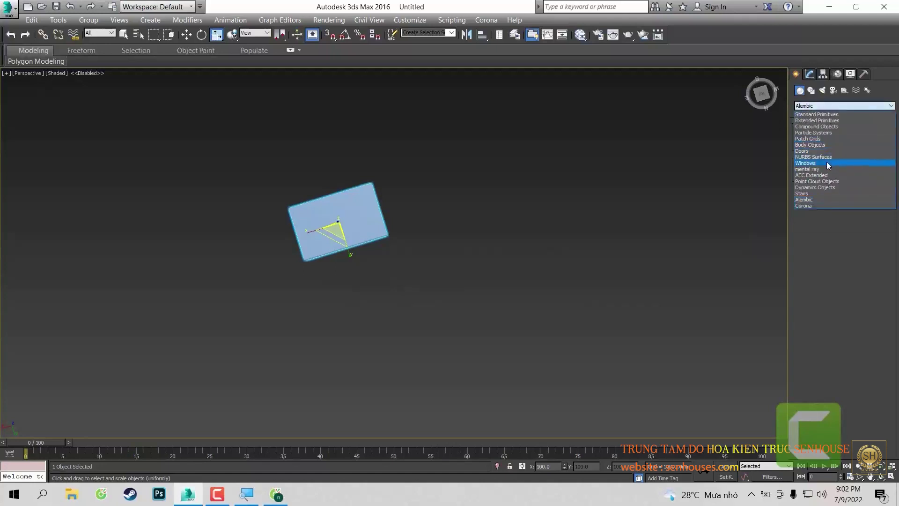
pyautogui.click(821, 158)
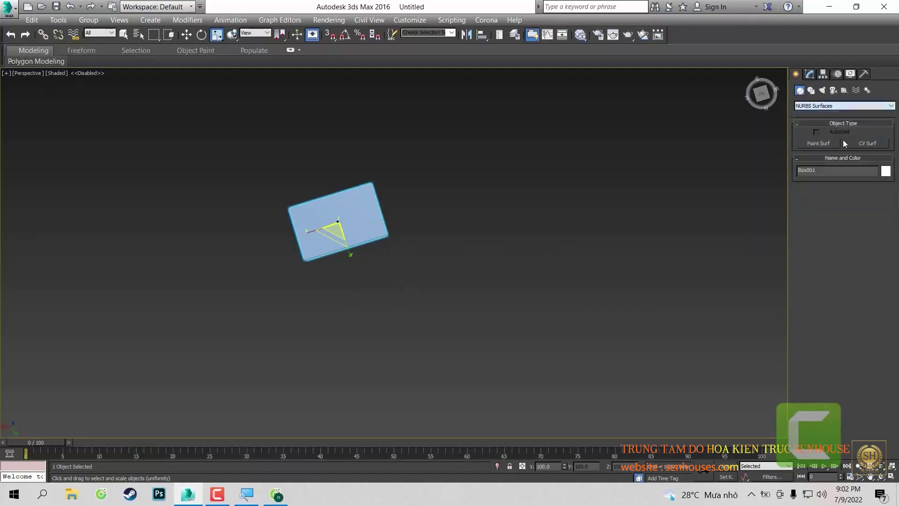
pyautogui.scroll(-2, 829, 106)
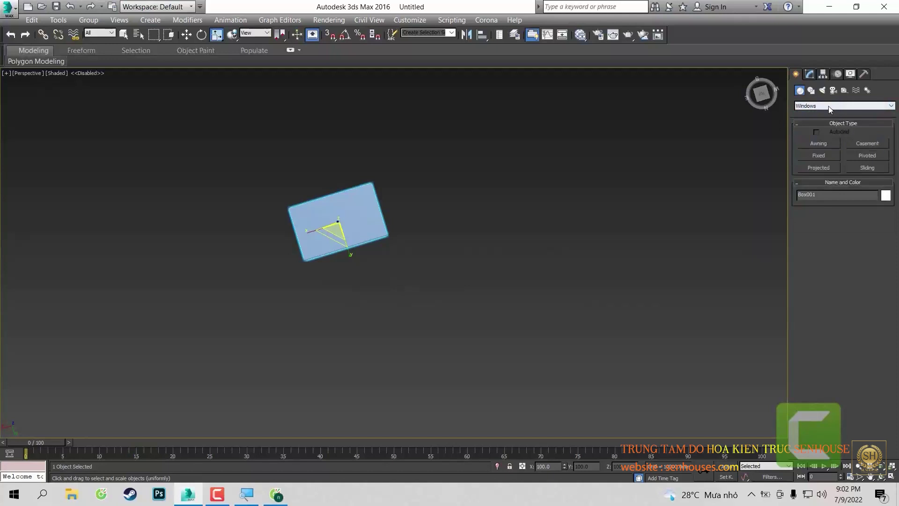
pyautogui.scroll(-1, 827, 106)
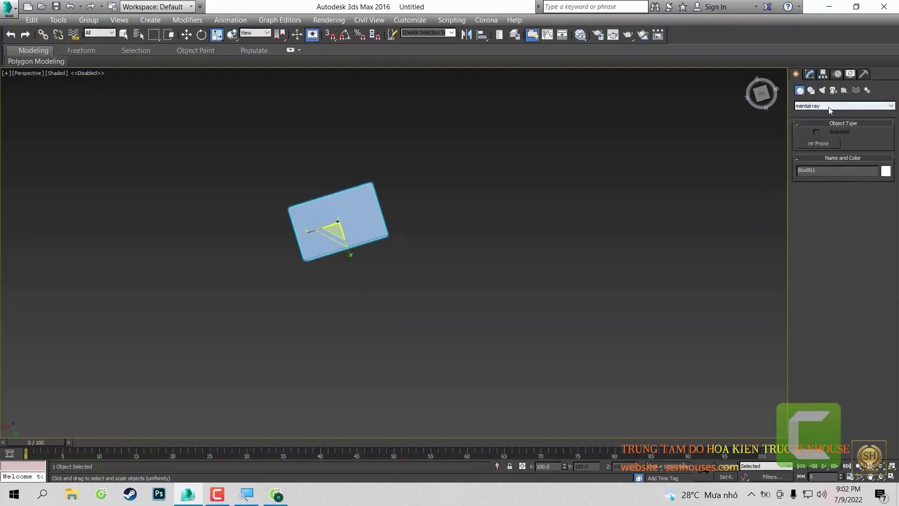
pyautogui.scroll(-1, 827, 107)
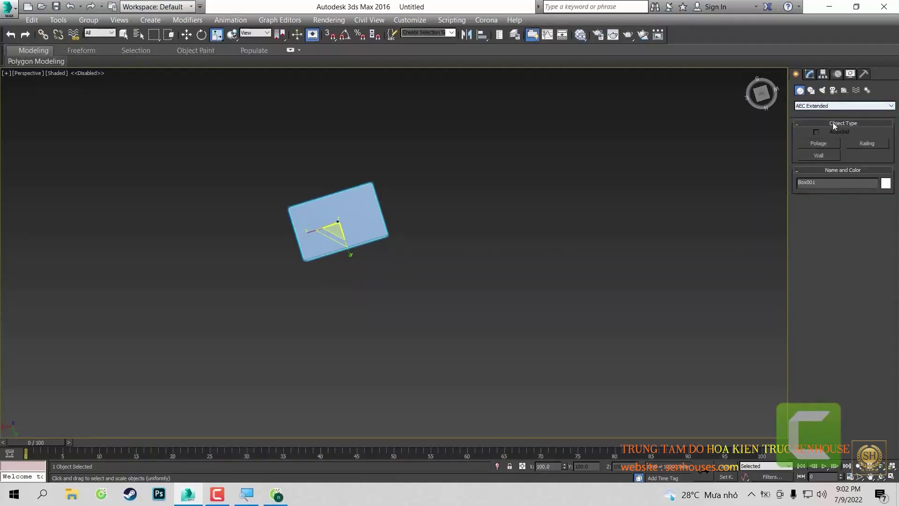
pyautogui.click(849, 142)
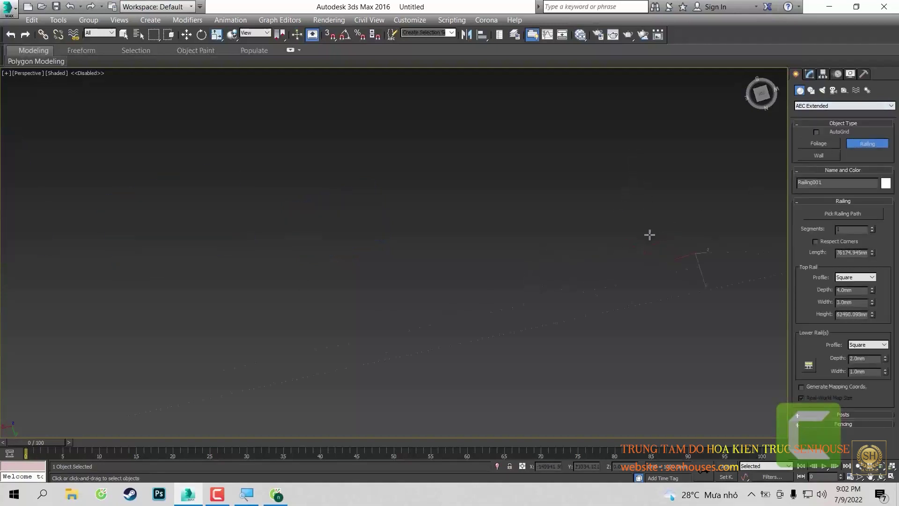
pyautogui.press('r')
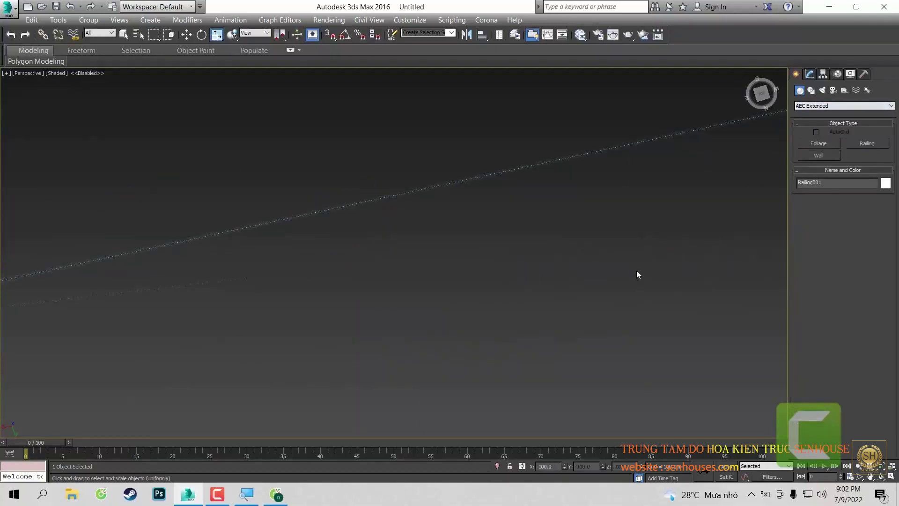
# - Draw a single wall segment near the box and end the wall
pyautogui.click(821, 155)
pyautogui.click(691, 215)
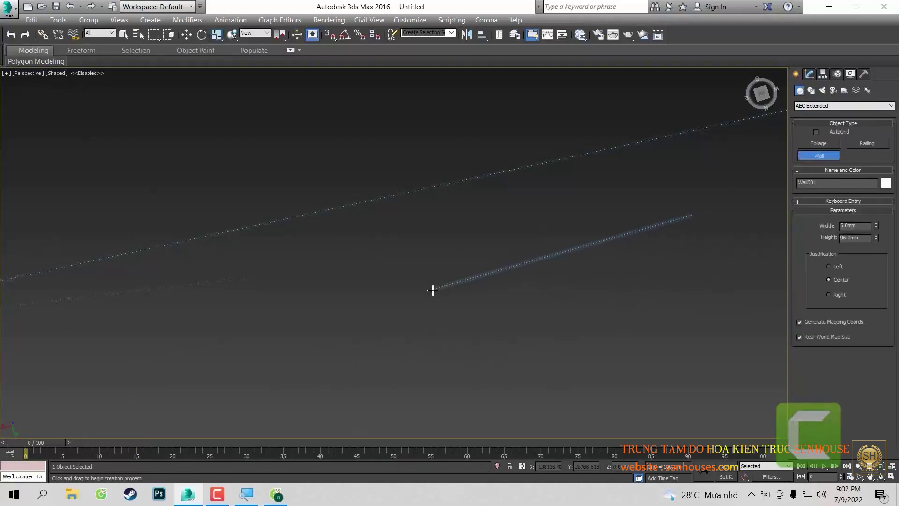
pyautogui.click(422, 217)
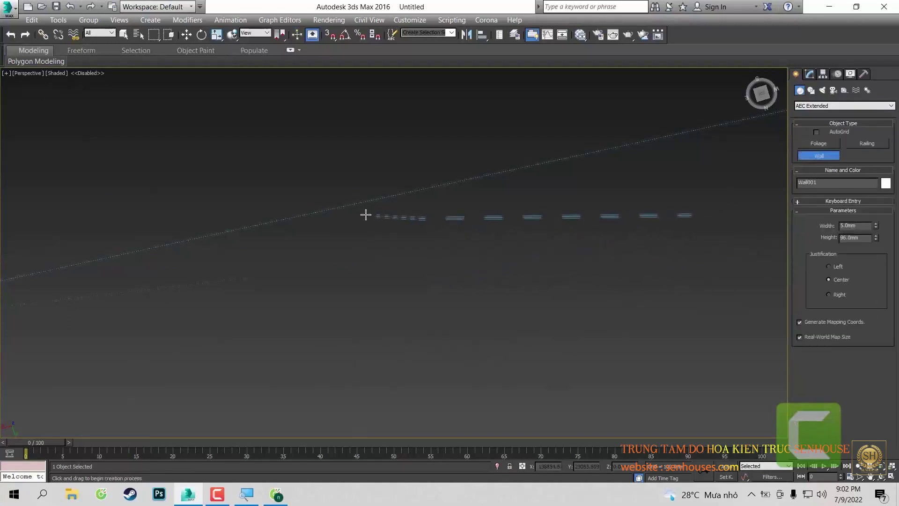
pyautogui.rightClick(445, 144)
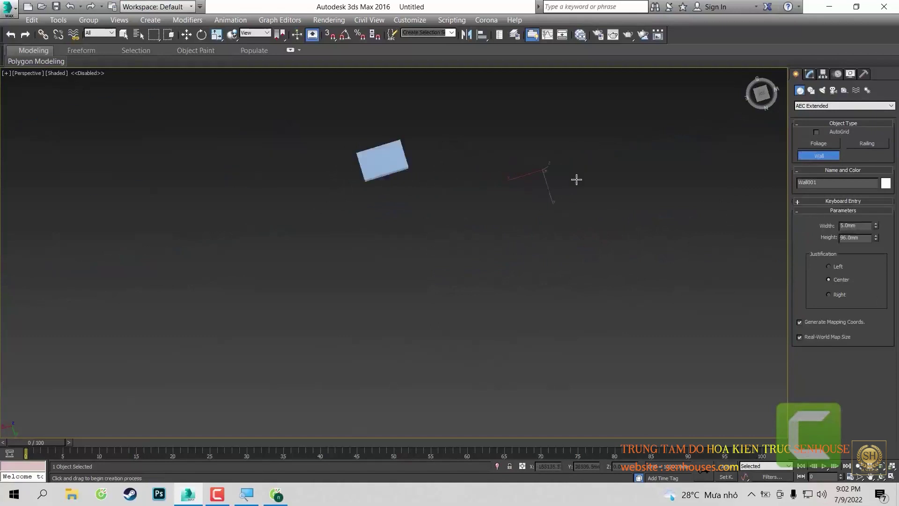
# - Delete the leftover wall objects and drop a foliage plant into the scene
pyautogui.press('r')
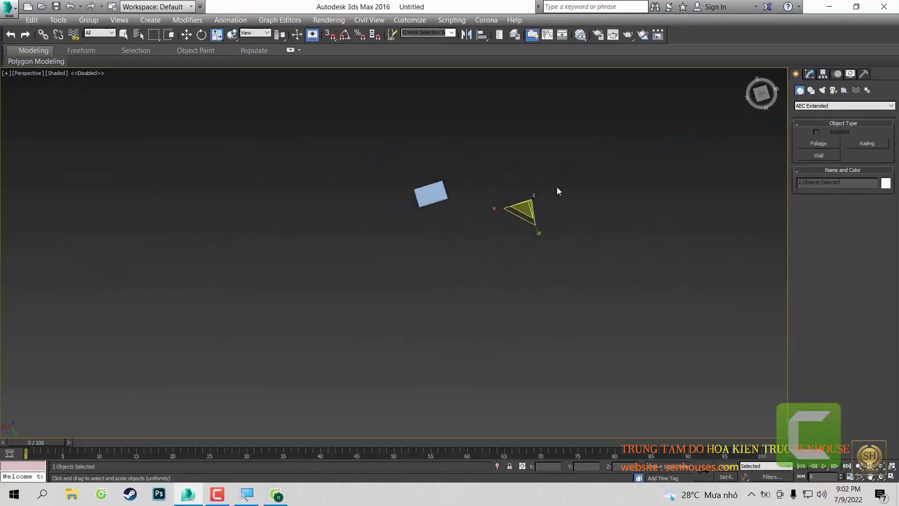
pyautogui.press('Delete')
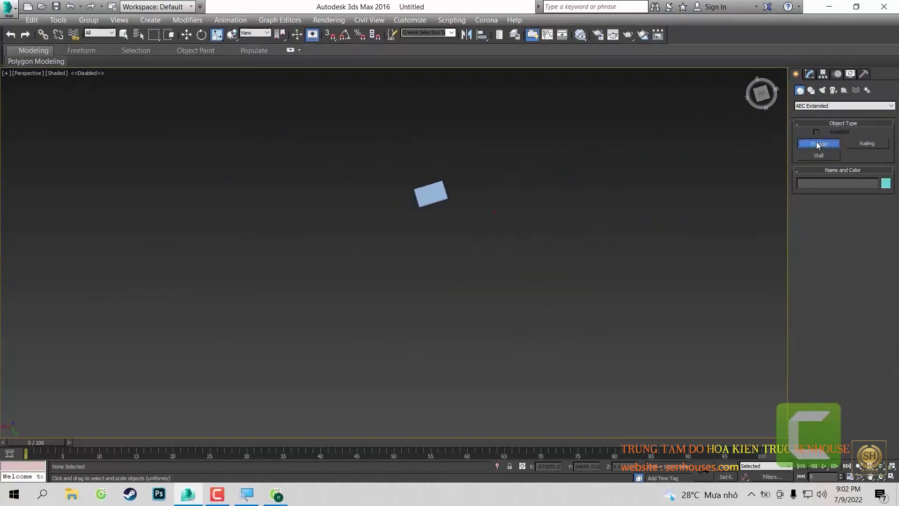
pyautogui.click(600, 223)
pyautogui.rightClick(649, 209)
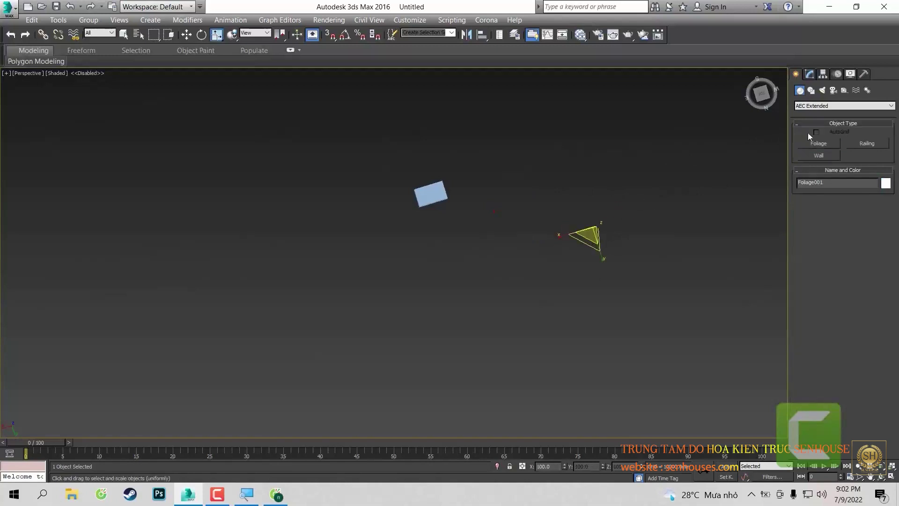
# - Plant a Generic Palm, Foliage002, in the viewport
pyautogui.click(823, 147)
pyautogui.click(827, 293)
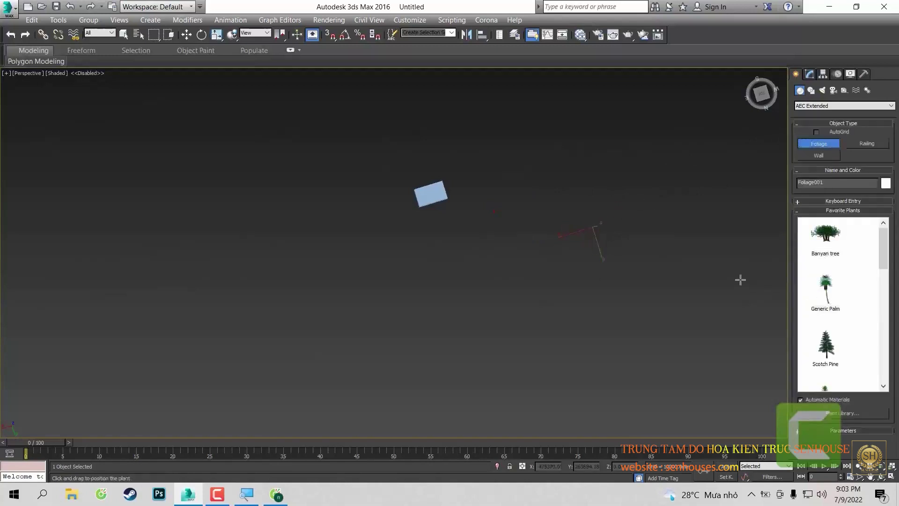
pyautogui.scroll(3, 566, 237)
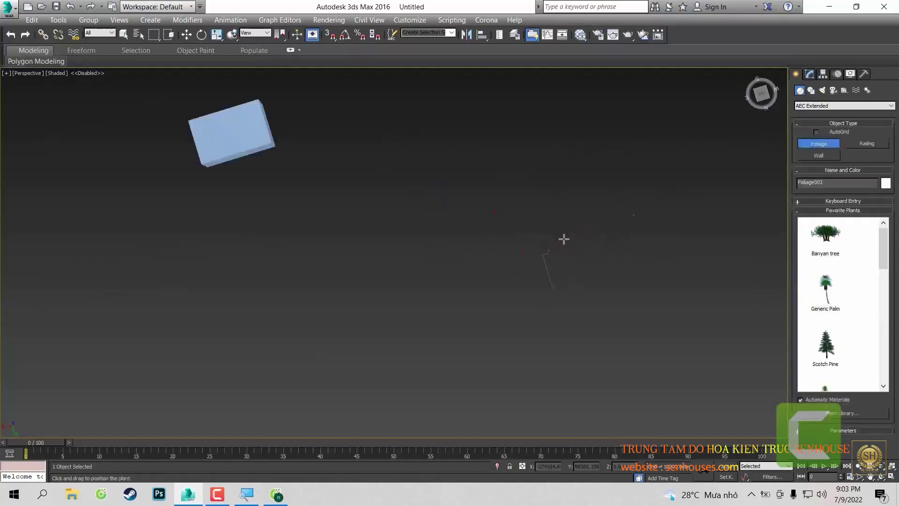
pyautogui.scroll(3, 532, 262)
pyautogui.click(460, 321)
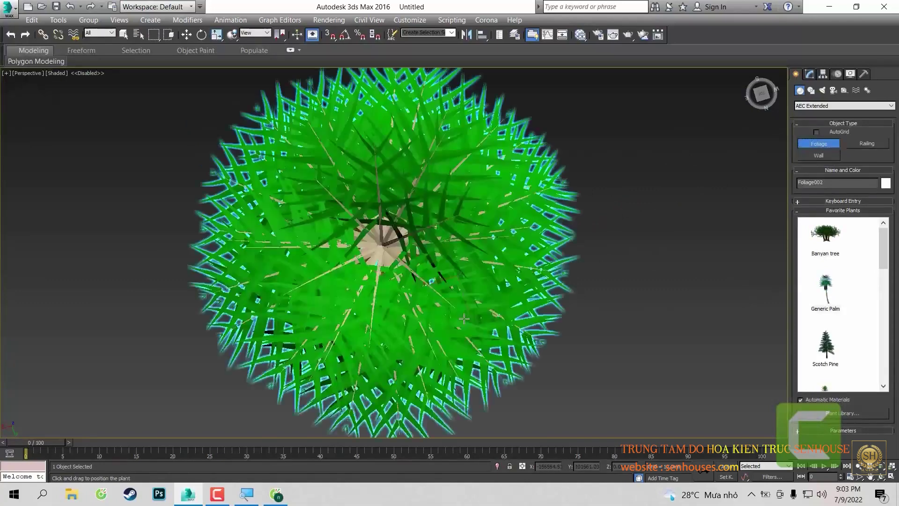
pyautogui.press('r')
pyautogui.scroll(-3, 479, 259)
pyautogui.scroll(-2, 479, 259)
pyautogui.keyDown('alt'); pyautogui.moveTo(479, 259); pyautogui.dragTo(478, 248, button='middle'); pyautogui.keyUp('alt')
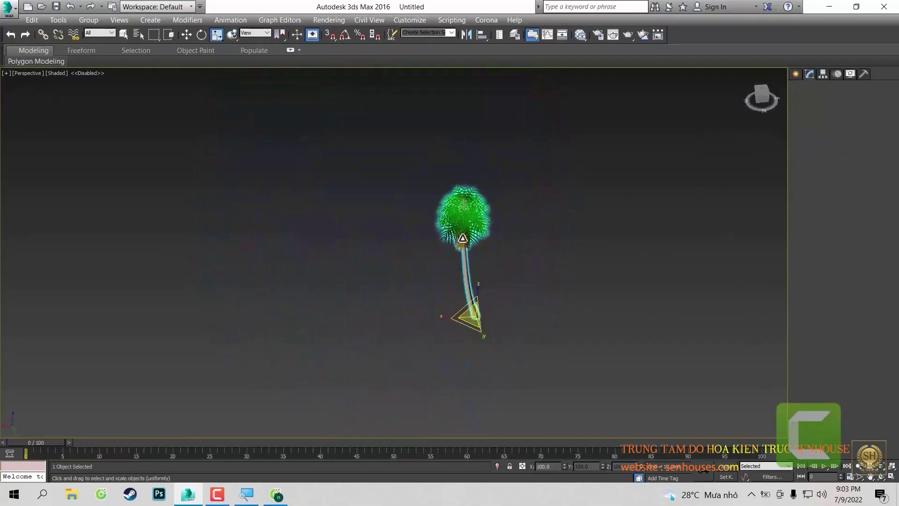
# - Raise the palm's height to 5932.5mm and view the trunk under the canopy
pyautogui.moveTo(884, 214); pyautogui.dragTo(884, 178)
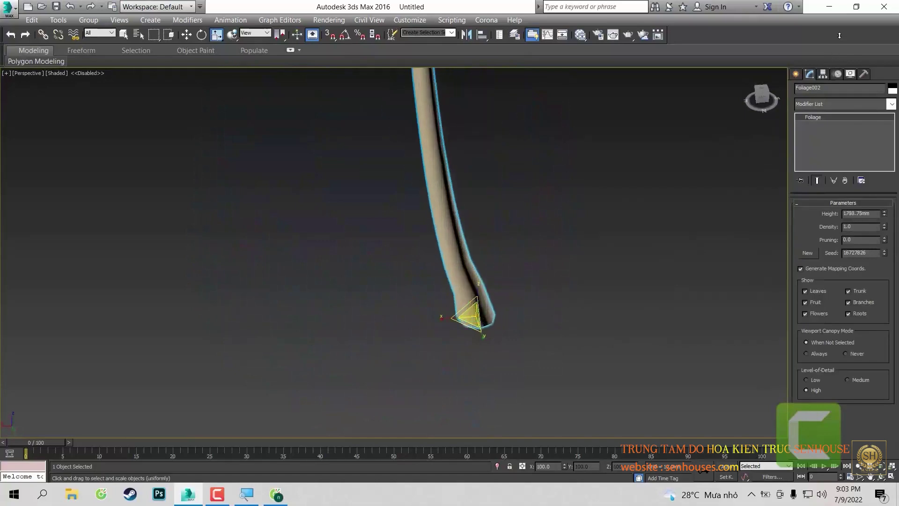
pyautogui.scroll(-3, 591, 425)
pyautogui.scroll(-3, 592, 425)
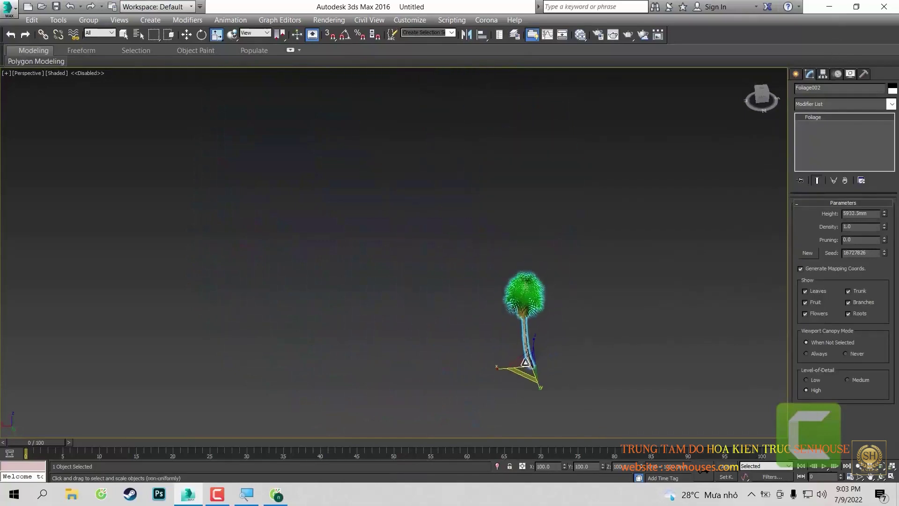
pyautogui.scroll(2, 551, 290)
pyautogui.keyDown('alt'); pyautogui.moveTo(550, 290); pyautogui.dragTo(459, 233, button='middle'); pyautogui.keyUp('alt')
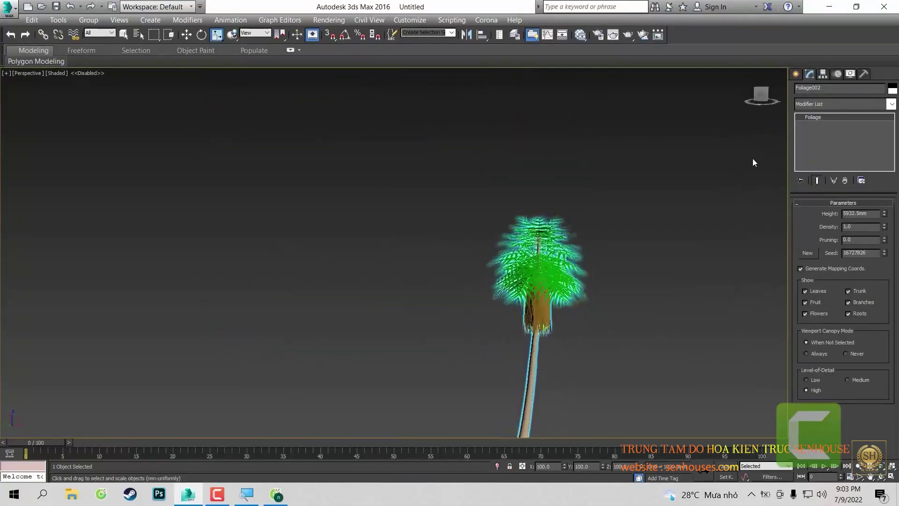
# - Draw a large long Standard Primitives box, Box002, and delete the two small leftover objects
pyautogui.click(799, 74)
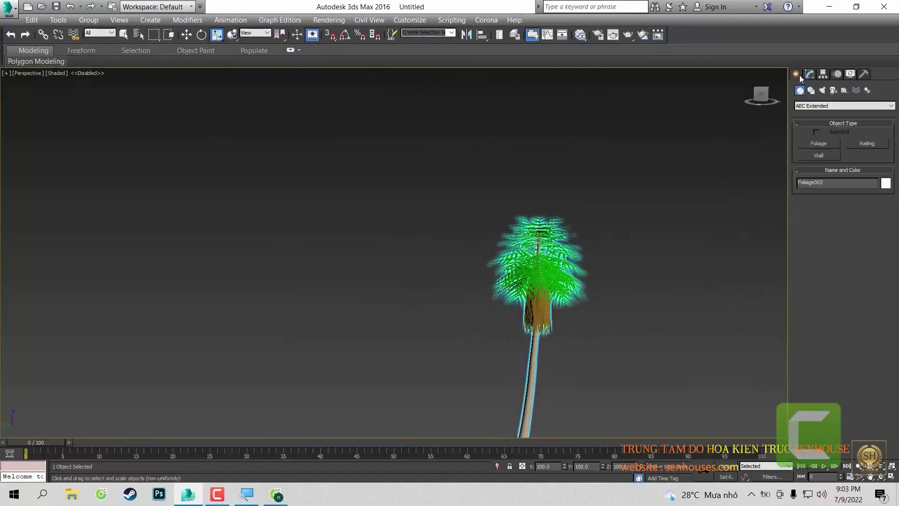
pyautogui.click(815, 106)
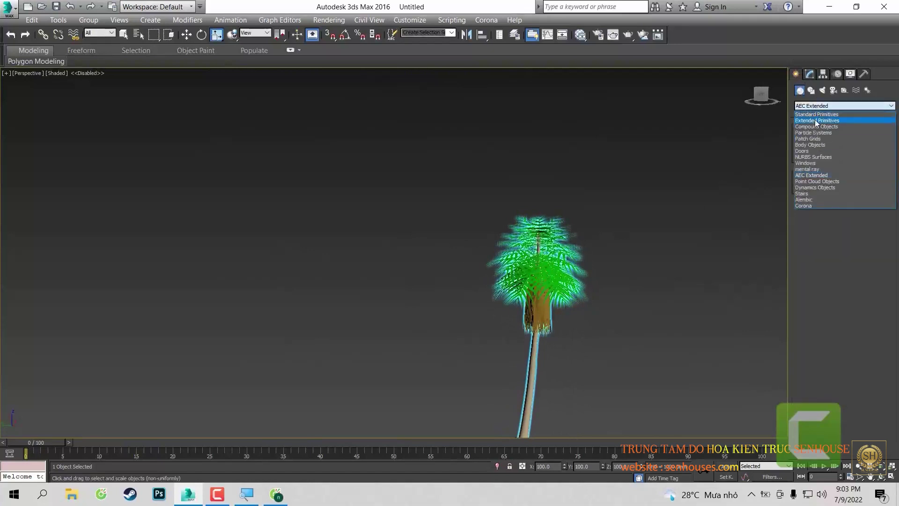
pyautogui.click(815, 115)
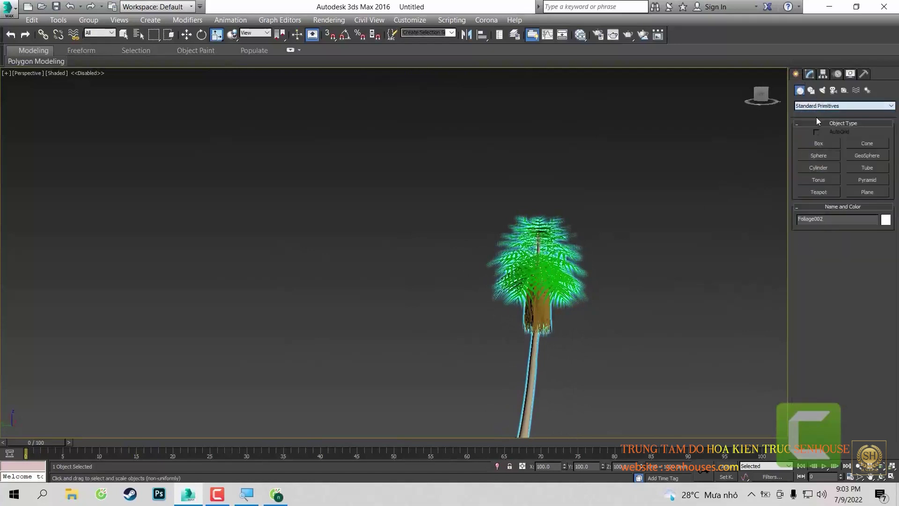
pyautogui.click(819, 143)
pyautogui.moveTo(414, 146)
pyautogui.mouseDown(button='middle')
pyautogui.moveTo(177, 273)
pyautogui.moveTo(313, 245)
pyautogui.mouseUp(button='middle')
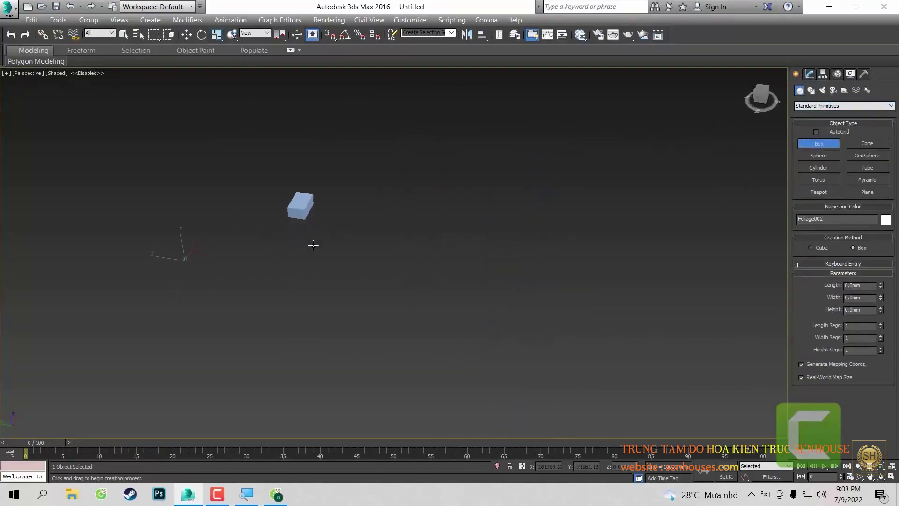
pyautogui.moveTo(313, 245); pyautogui.dragTo(421, 262)
pyautogui.click(403, 220)
pyautogui.press('r')
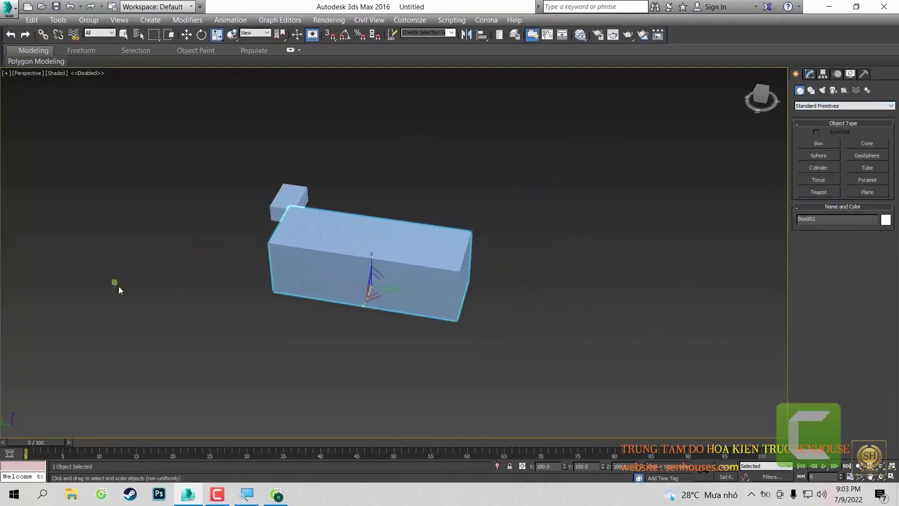
pyautogui.moveTo(119, 287); pyautogui.dragTo(17, 207)
pyautogui.press('Delete')
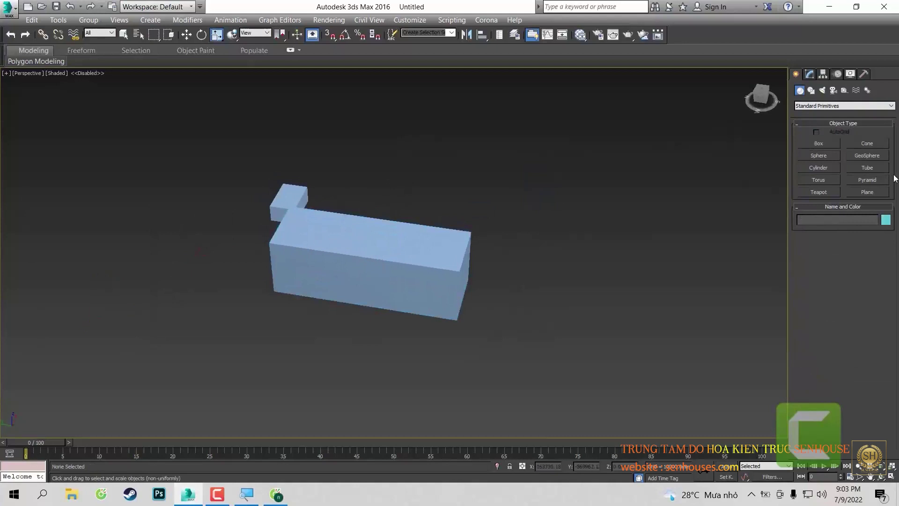
# - Draw a large cylinder, Cylinder001, beside the boxes and raise its sides to 21
pyautogui.click(836, 170)
pyautogui.moveTo(590, 186)
pyautogui.keyDown('alt'); pyautogui.mouseDown(button='middle')
pyautogui.moveTo(584, 200)
pyautogui.moveTo(560, 195)
pyautogui.mouseUp(button='middle'); pyautogui.keyUp('alt')
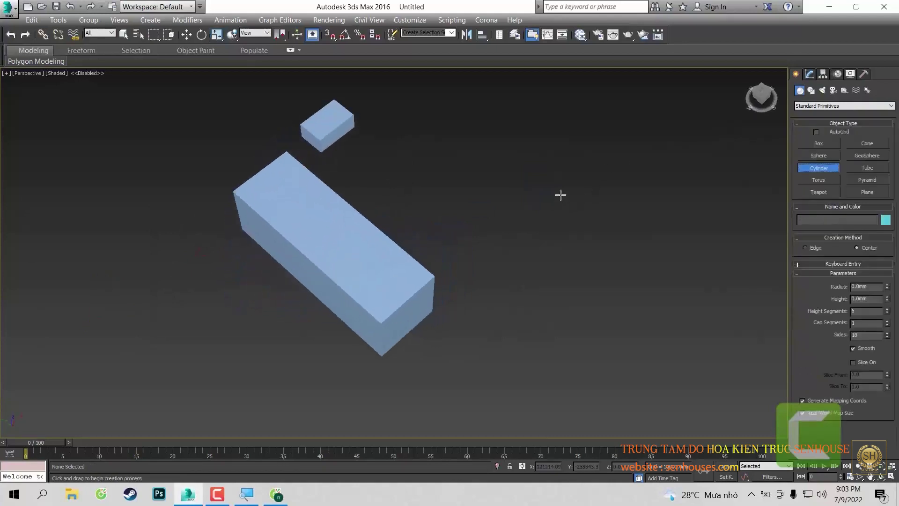
pyautogui.moveTo(549, 144)
pyautogui.mouseDown()
pyautogui.moveTo(473, 245)
pyautogui.moveTo(493, 207)
pyautogui.moveTo(491, 220)
pyautogui.mouseUp()
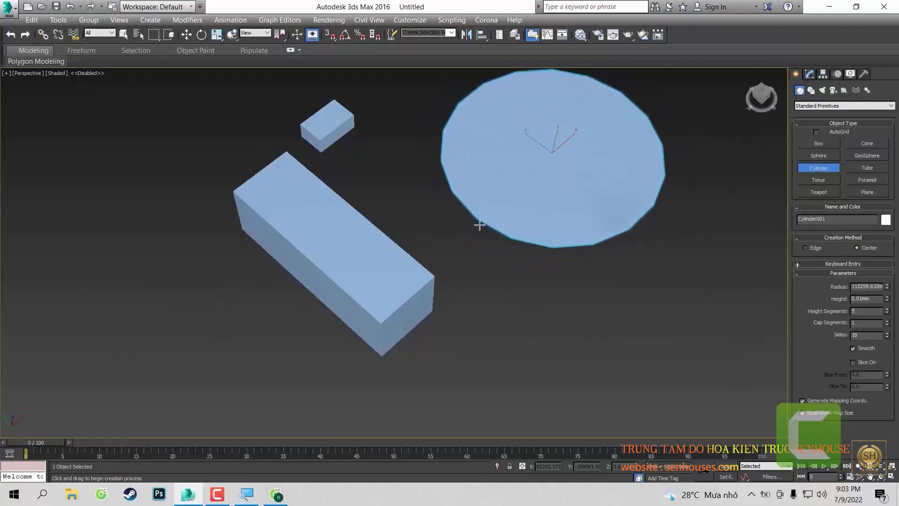
pyautogui.moveTo(515, 136)
pyautogui.mouseDown(button='middle')
pyautogui.moveTo(510, 239)
pyautogui.moveTo(515, 178)
pyautogui.mouseUp(button='middle')
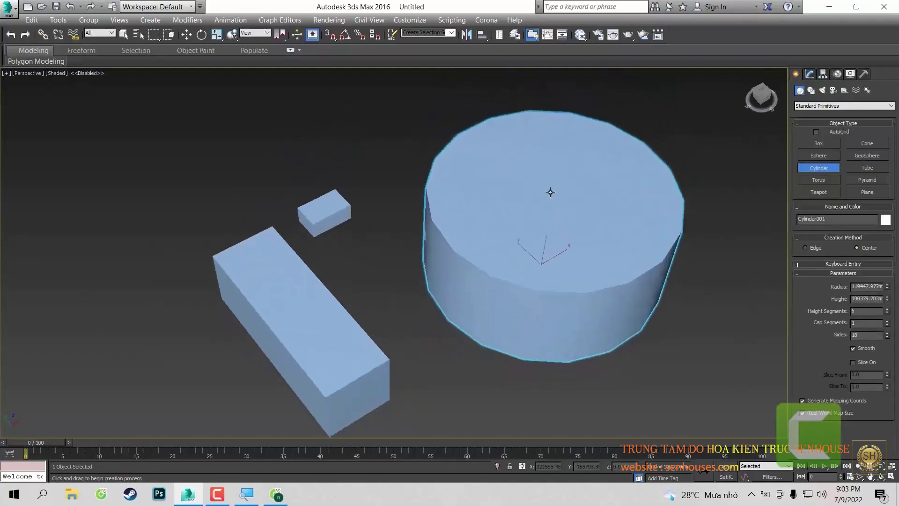
pyautogui.press('r')
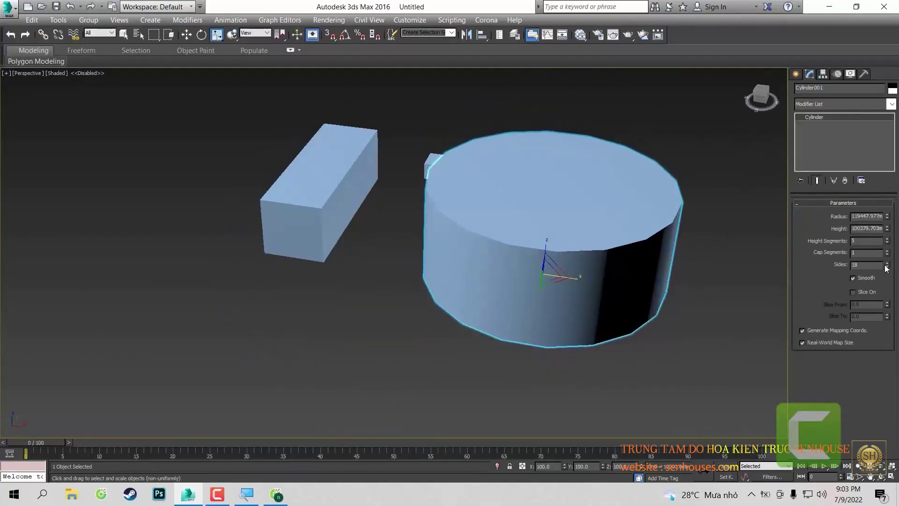
pyautogui.moveTo(885, 265)
pyautogui.mouseDown()
pyautogui.moveTo(885, 233)
pyautogui.moveTo(884, 253)
pyautogui.mouseUp()
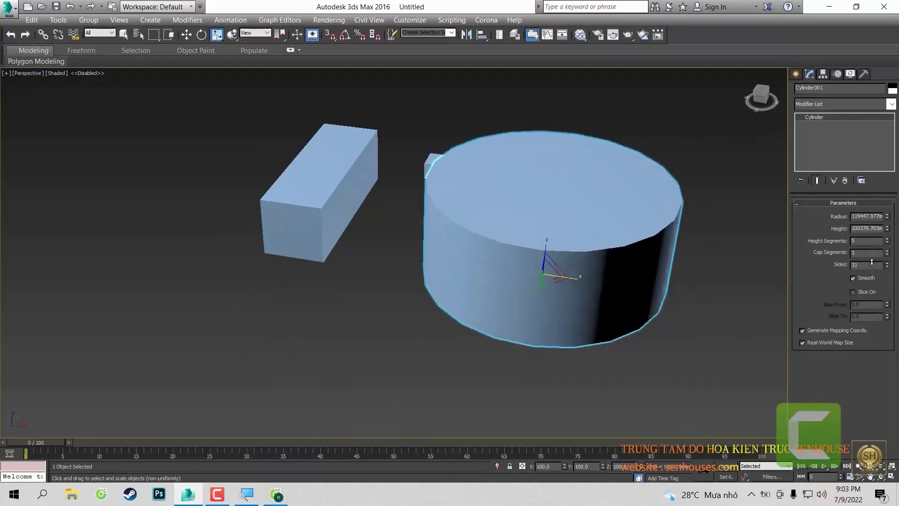
pyautogui.click(795, 74)
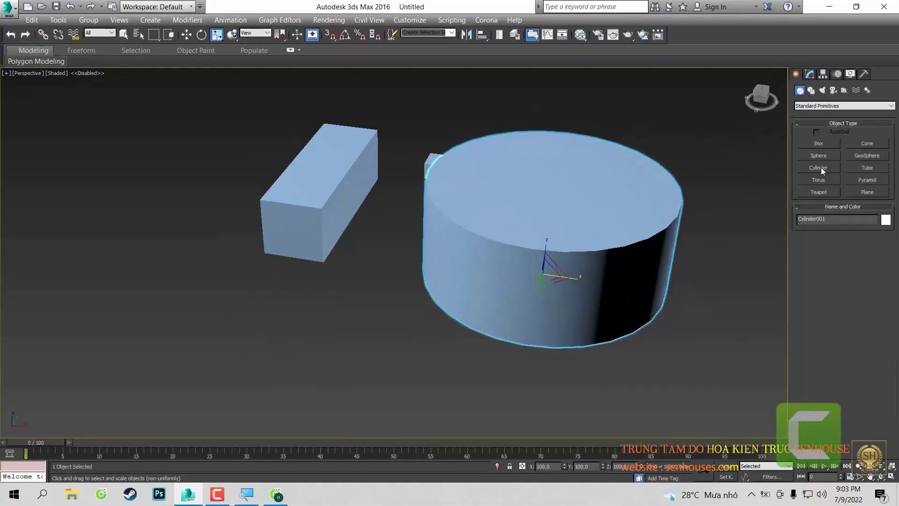
# - Draw a torus, Torus001, near the long box
pyautogui.click(827, 179)
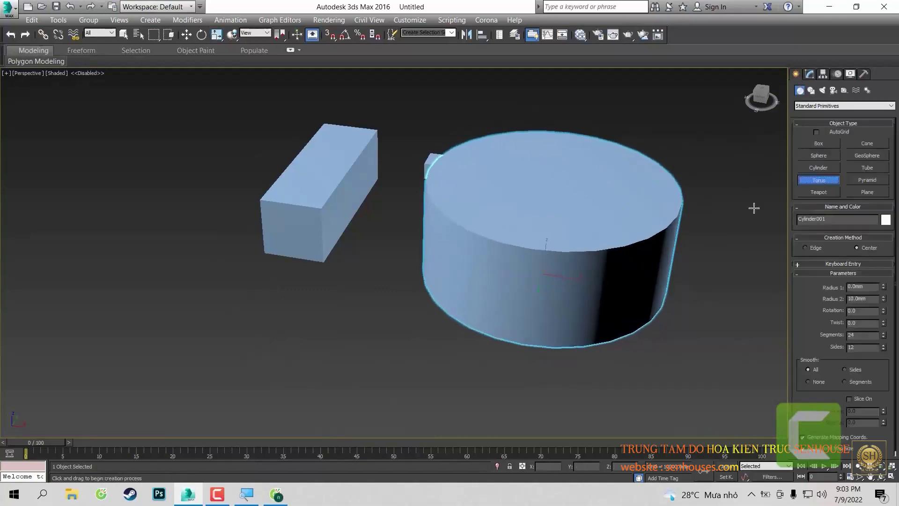
pyautogui.keyDown('alt'); pyautogui.moveTo(459, 207); pyautogui.dragTo(319, 286, button='middle'); pyautogui.keyUp('alt')
pyautogui.moveTo(320, 287); pyautogui.dragTo(303, 395)
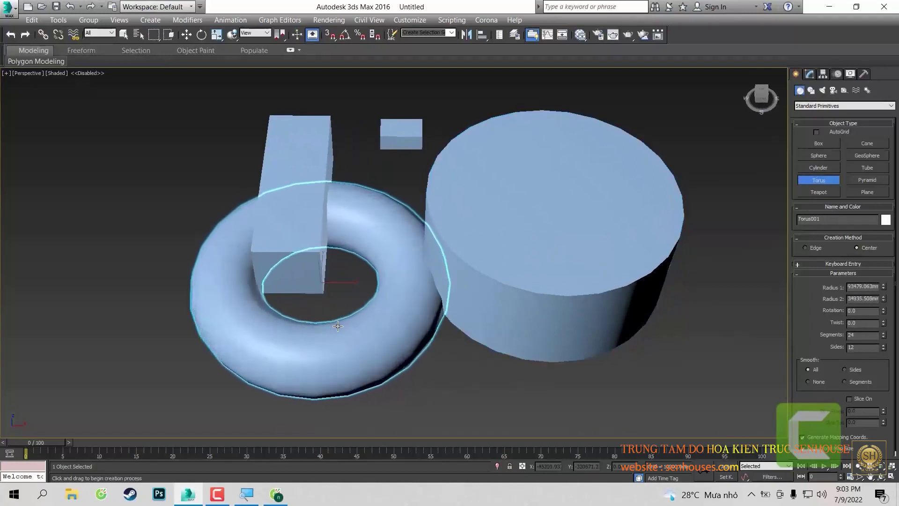
pyautogui.click(363, 287)
pyautogui.press('r')
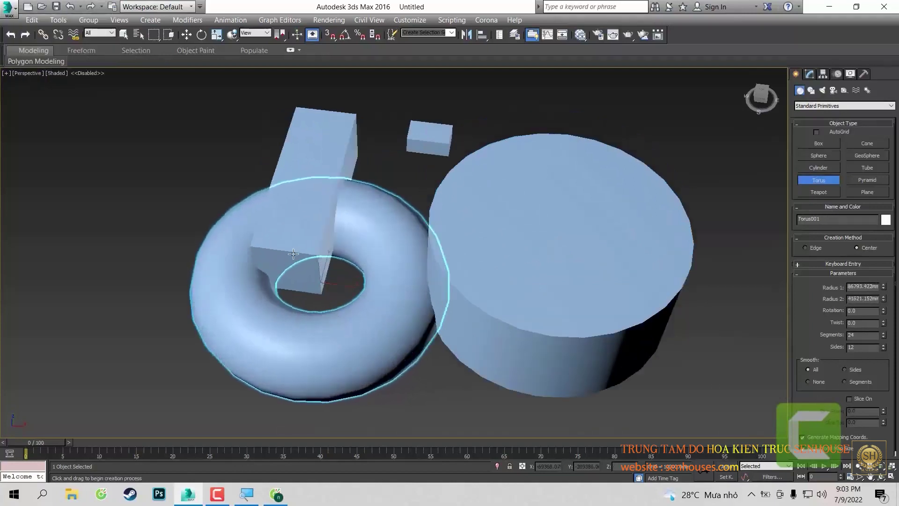
# - Delete the torus, both boxes and the cylinder
pyautogui.moveTo(319, 257)
pyautogui.keyDown('alt'); pyautogui.mouseDown(button='middle')
pyautogui.moveTo(105, 228)
pyautogui.moveTo(199, 274)
pyautogui.moveTo(246, 377)
pyautogui.mouseUp(button='middle'); pyautogui.keyUp('alt')
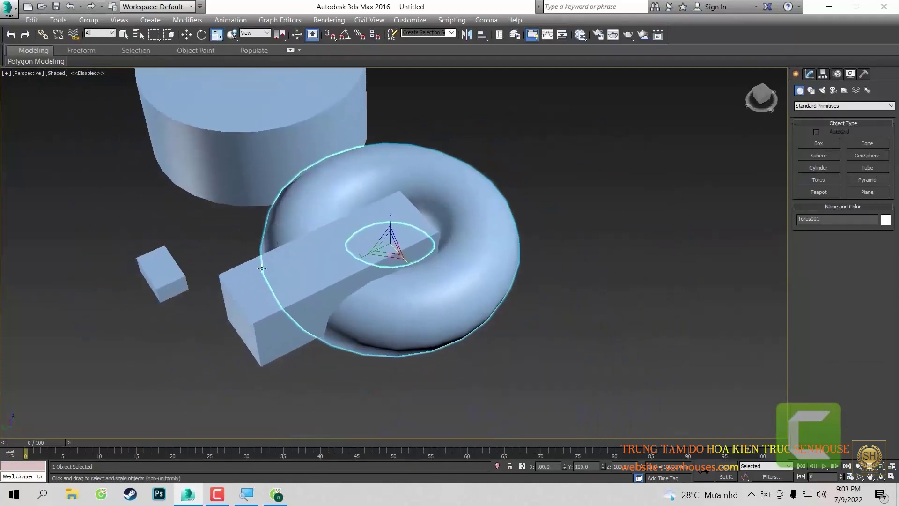
pyautogui.keyDown('ctrl'); pyautogui.click(262, 328); pyautogui.keyUp('ctrl')
pyautogui.keyDown('ctrl'); pyautogui.click(170, 290); pyautogui.keyUp('ctrl')
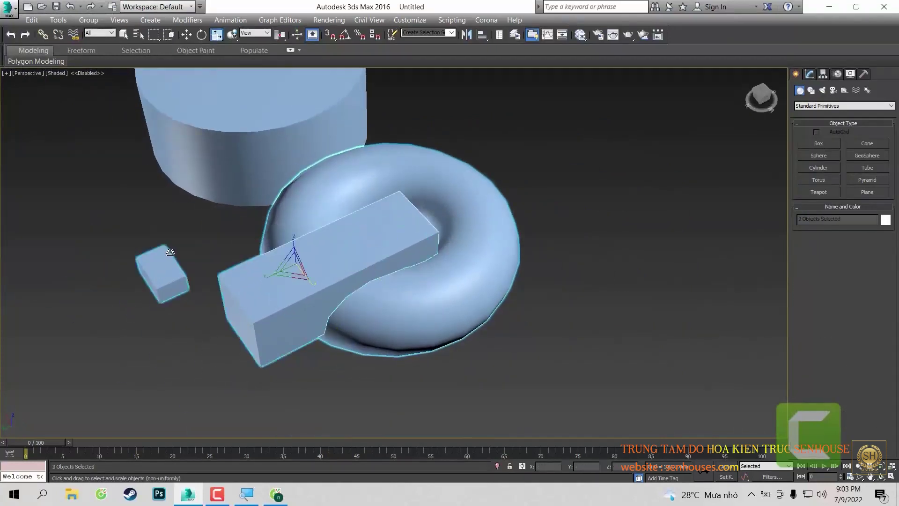
pyautogui.press('Delete')
pyautogui.click(210, 104)
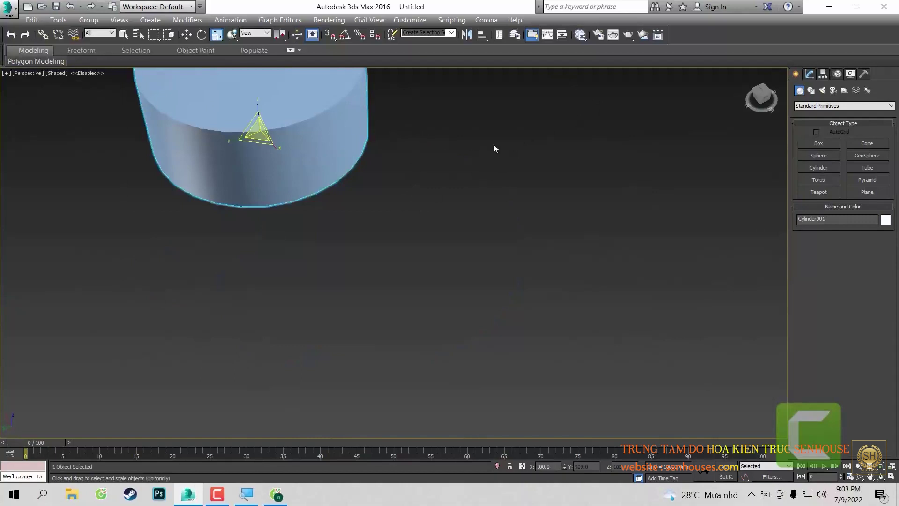
pyautogui.press('Delete')
# - Draw a large teapot, Teapot001, and view it from above and the side
pyautogui.click(827, 190)
pyautogui.moveTo(580, 201); pyautogui.dragTo(371, 267)
pyautogui.scroll(-3, 372, 267)
pyautogui.moveTo(372, 267)
pyautogui.mouseDown(button='middle')
pyautogui.moveTo(472, 244)
pyautogui.moveTo(396, 338)
pyautogui.moveTo(515, 234)
pyautogui.mouseUp(button='middle')
pyautogui.scroll(3, 545, 212)
pyautogui.press('r')
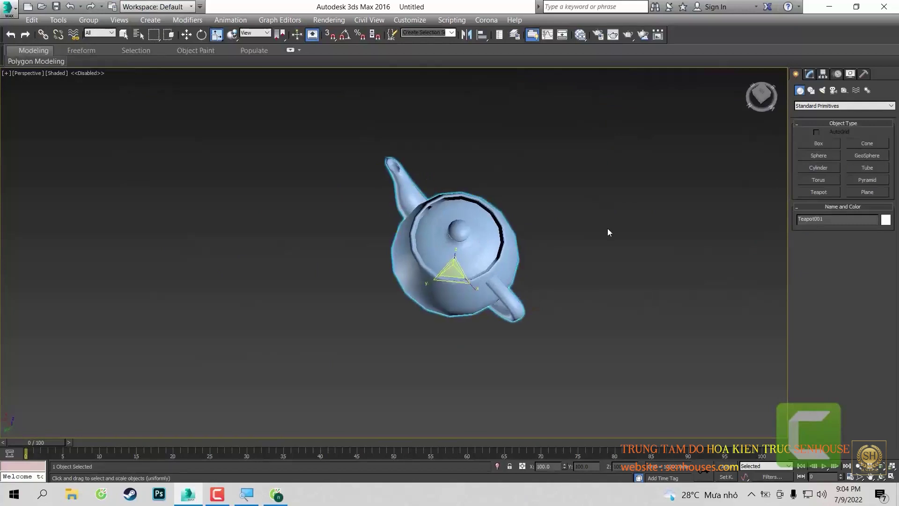
pyautogui.scroll(5, 491, 231)
pyautogui.scroll(-5, 489, 231)
pyautogui.moveTo(489, 232)
pyautogui.keyDown('alt'); pyautogui.mouseDown(button='middle')
pyautogui.moveTo(483, 170)
pyautogui.moveTo(464, 213)
pyautogui.moveTo(468, 272)
pyautogui.mouseUp(button='middle'); pyautogui.keyUp('alt')
pyautogui.press('e')
# - Draw a pointed cone, Cone001, beside the teapot and view both from low
pyautogui.click(872, 144)
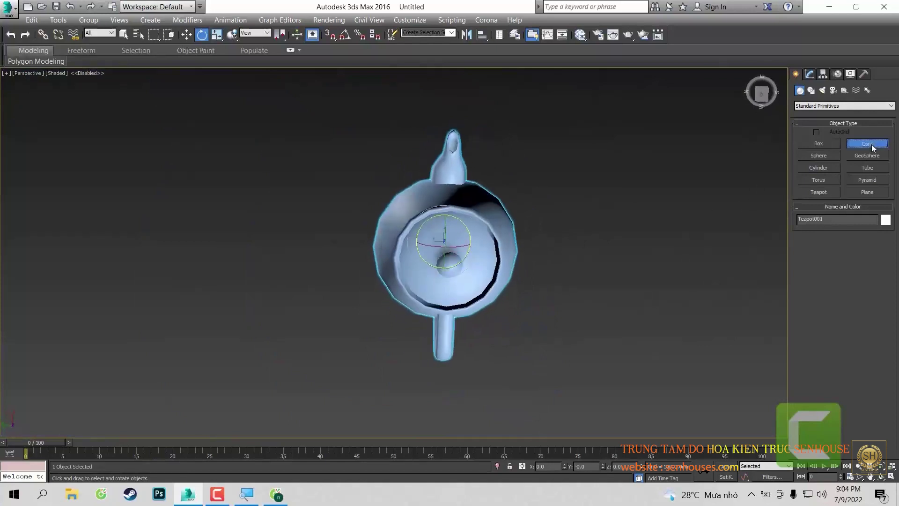
pyautogui.moveTo(646, 253); pyautogui.dragTo(747, 253)
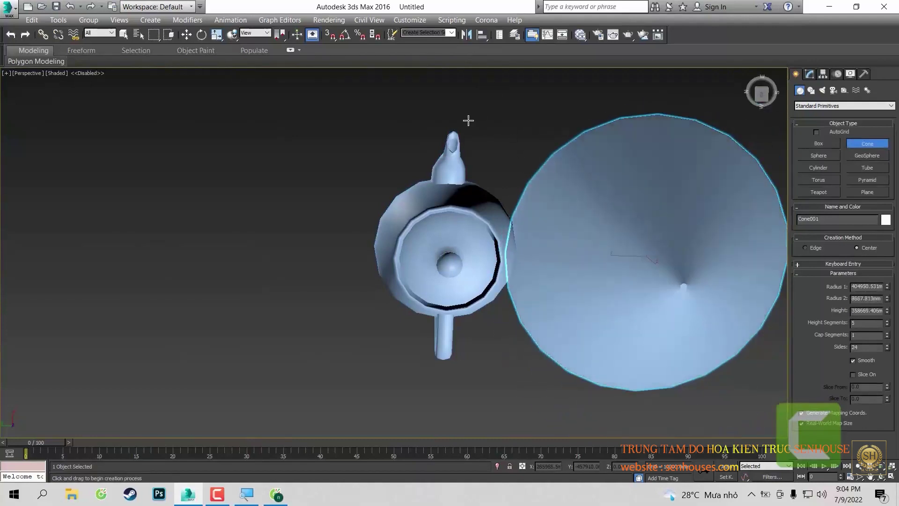
pyautogui.keyDown('alt'); pyautogui.moveTo(512, 204); pyautogui.dragTo(309, 214, button='middle'); pyautogui.keyUp('alt')
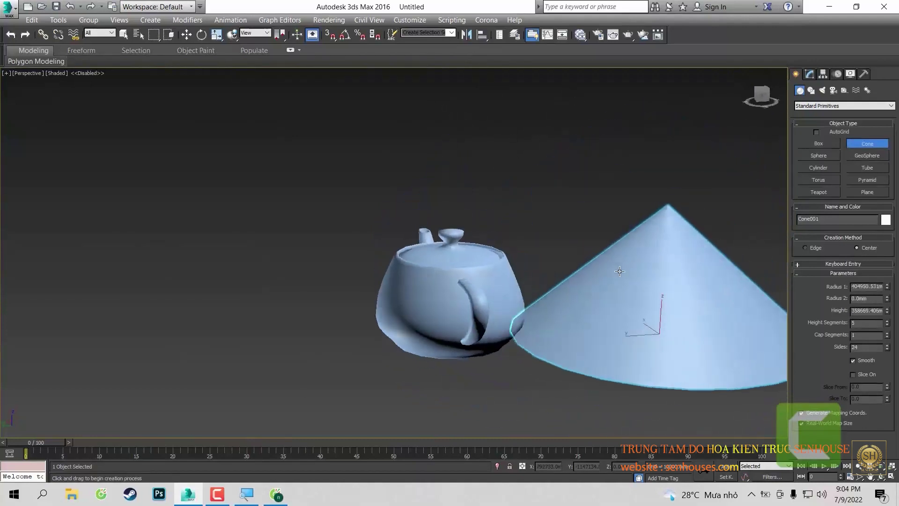
pyautogui.scroll(-3, 309, 214)
pyautogui.press('e')
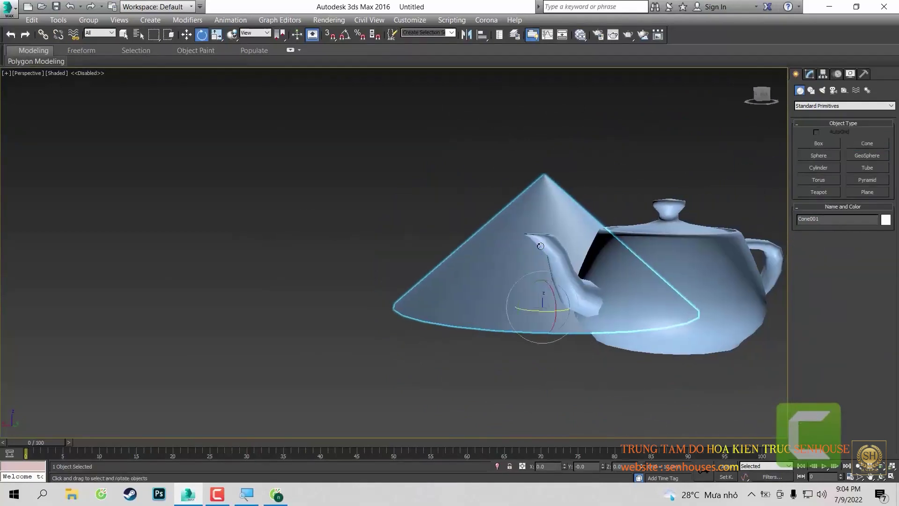
pyautogui.keyDown('alt'); pyautogui.moveTo(311, 224); pyautogui.dragTo(853, 144, button='middle'); pyautogui.keyUp('alt')
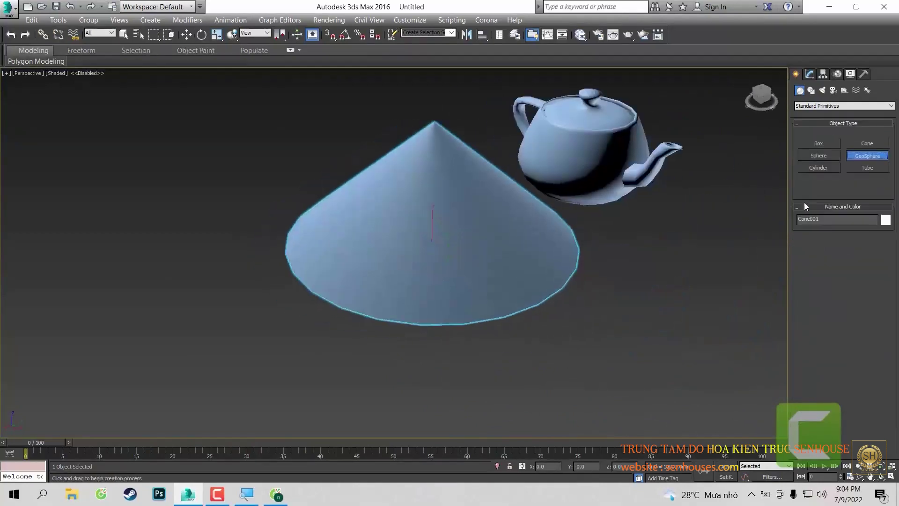
# - Add a large geosphere and a large sphere, Sphere001, beside the cone and teapot
pyautogui.moveTo(697, 253); pyautogui.dragTo(619, 266)
pyautogui.scroll(-5, 634, 196)
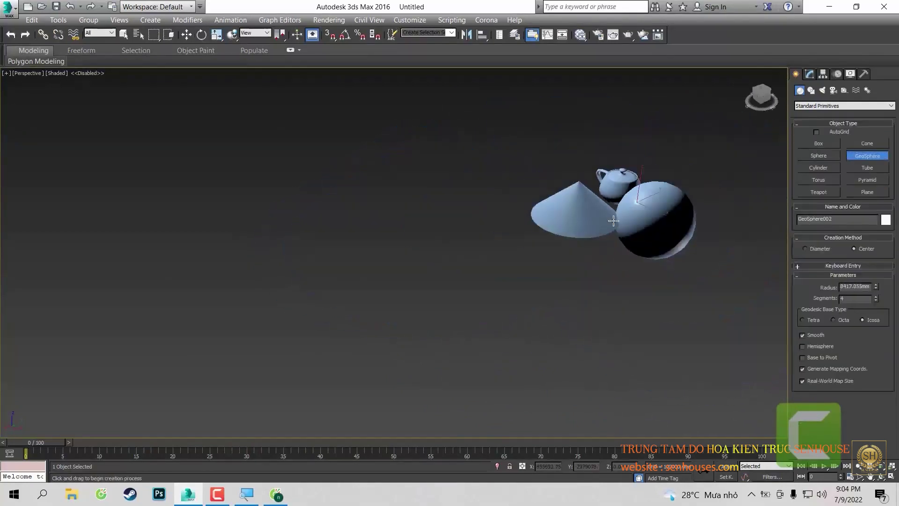
pyautogui.click(818, 157)
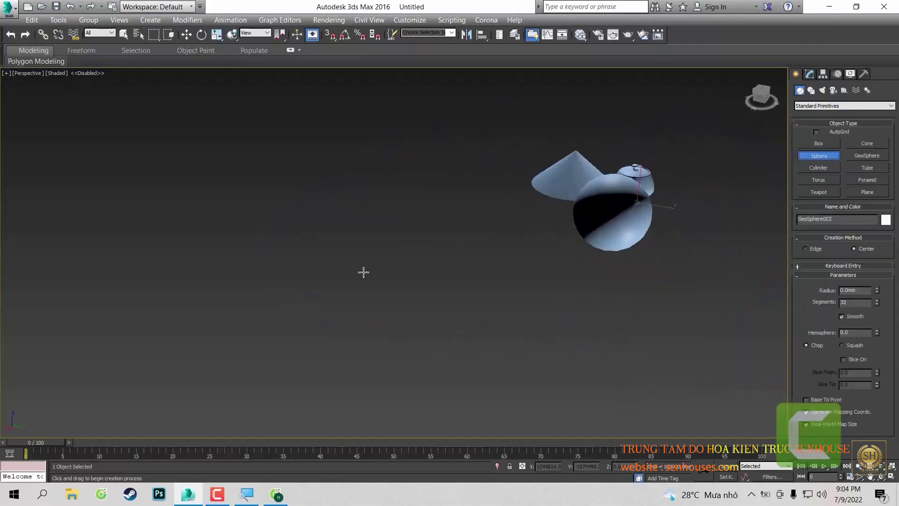
pyautogui.moveTo(279, 283); pyautogui.dragTo(265, 188)
pyautogui.keyDown('alt'); pyautogui.moveTo(419, 205); pyautogui.dragTo(614, 230, button='middle'); pyautogui.keyUp('alt')
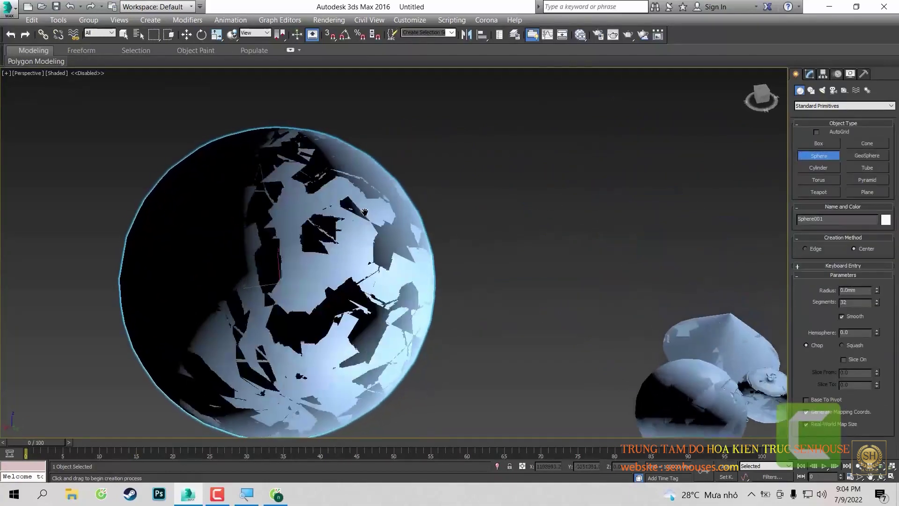
pyautogui.press('e')
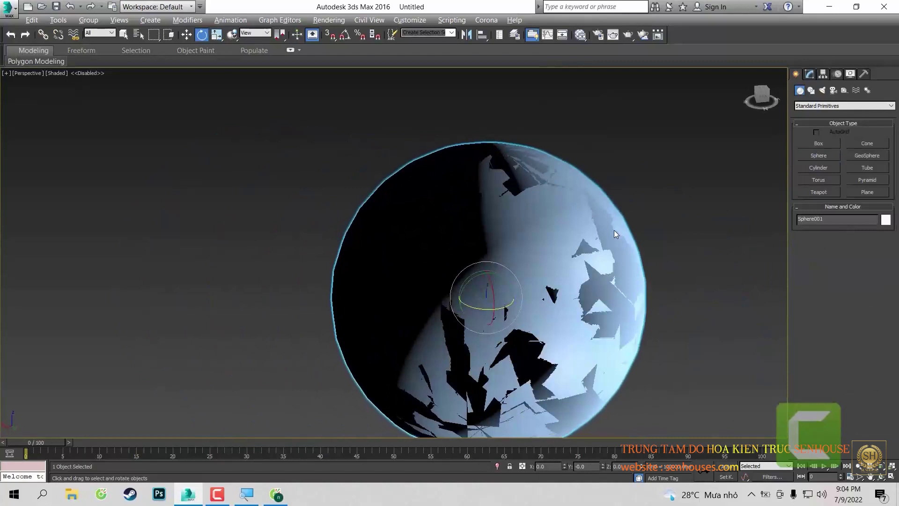
pyautogui.hotkey('alt', 'b')
pyautogui.click(354, 120)
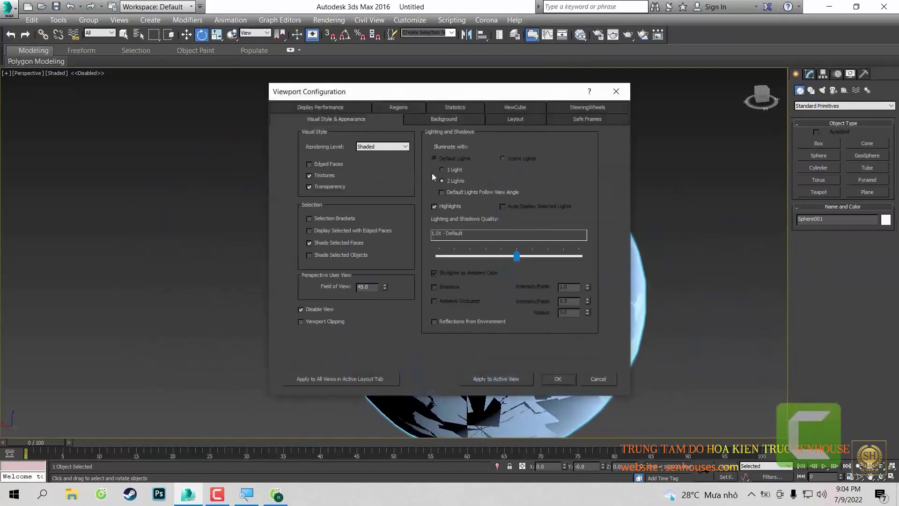
pyautogui.click(512, 380)
pyautogui.click(544, 375)
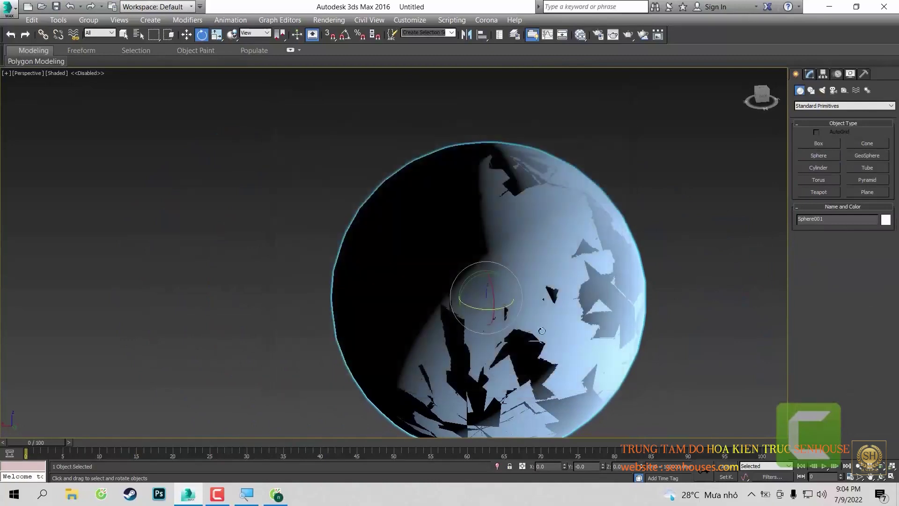
pyautogui.moveTo(542, 331)
pyautogui.keyDown('alt'); pyautogui.mouseDown(button='middle')
pyautogui.moveTo(621, 248)
pyautogui.moveTo(522, 263)
pyautogui.mouseUp(button='middle'); pyautogui.keyUp('alt')
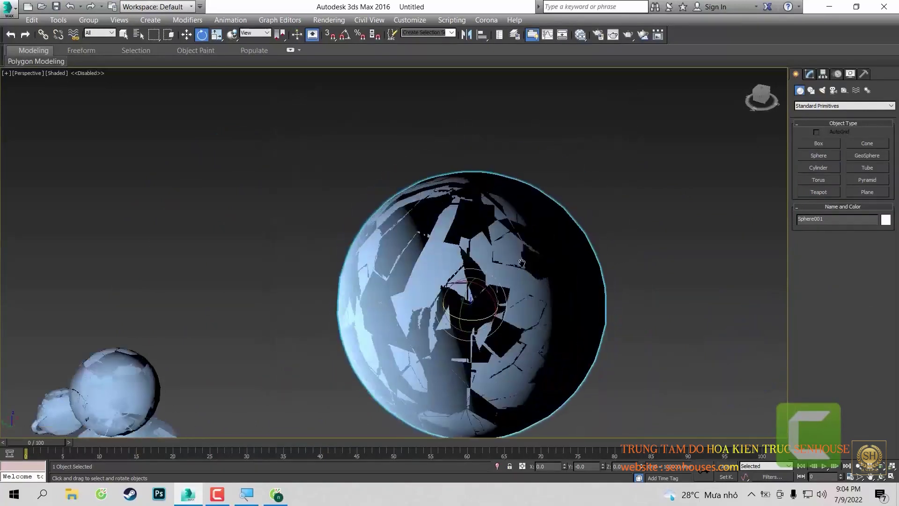
pyautogui.scroll(-5, 521, 263)
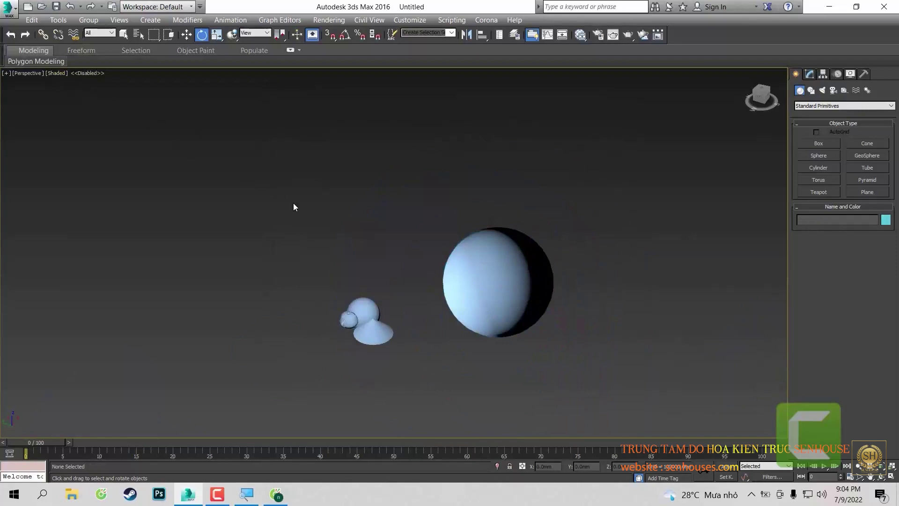
pyautogui.scroll(-1, 293, 207)
pyautogui.scroll(5, 564, 336)
pyautogui.scroll(2, 439, 299)
pyautogui.scroll(2, 586, 354)
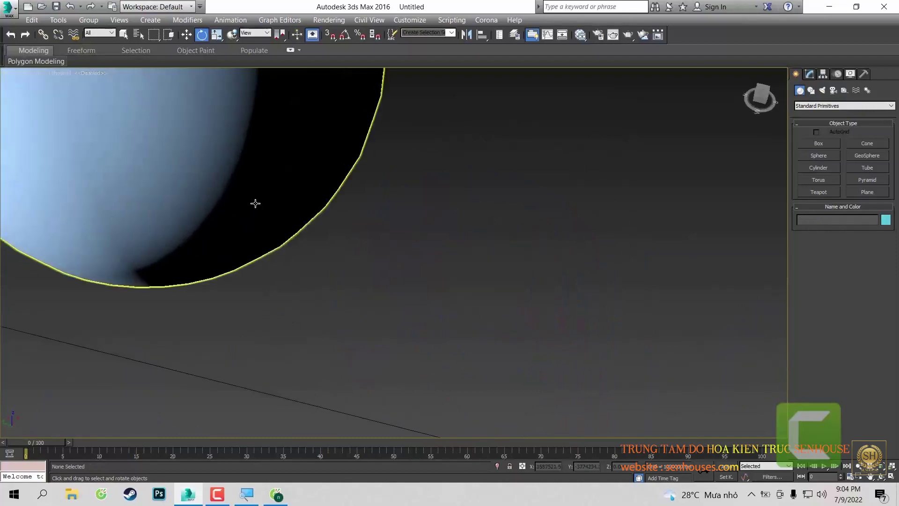
pyautogui.moveTo(255, 203)
pyautogui.mouseDown(button='middle')
pyautogui.moveTo(496, 315)
pyautogui.moveTo(412, 255)
pyautogui.moveTo(584, 297)
pyautogui.mouseUp(button='middle')
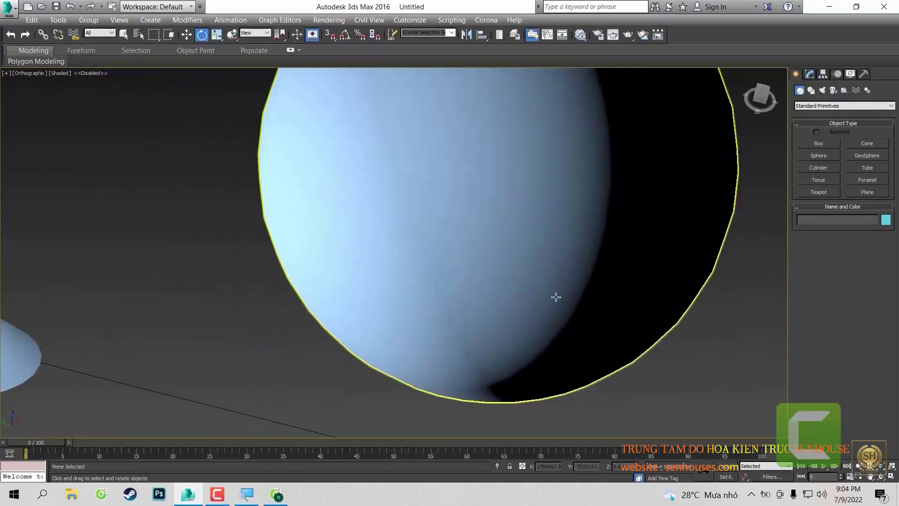
pyautogui.scroll(5, 491, 266)
pyautogui.scroll(-3, 533, 272)
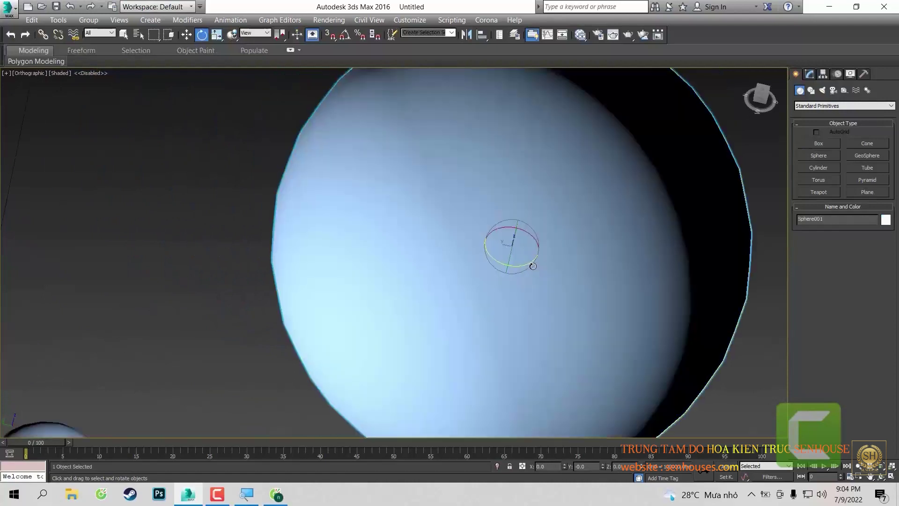
pyautogui.press('p')
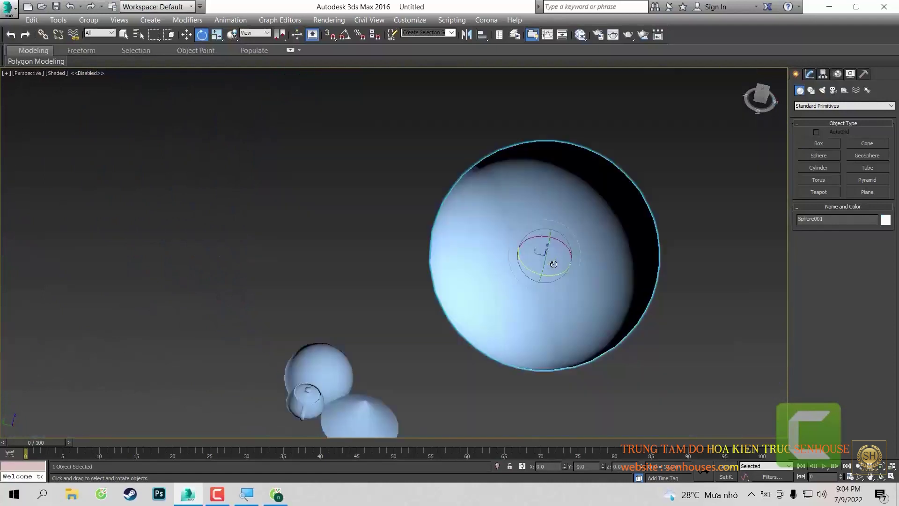
pyautogui.scroll(-3, 553, 259)
pyautogui.scroll(1, 553, 258)
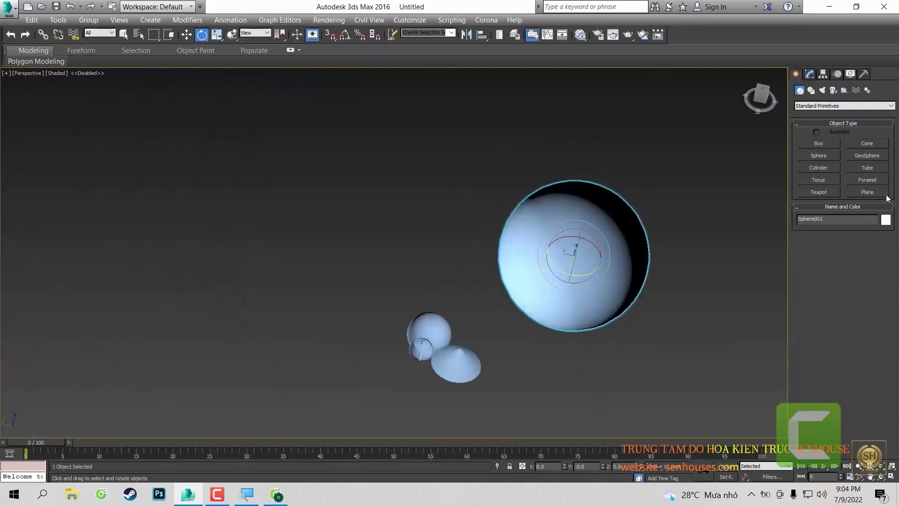
pyautogui.click(869, 167)
# - Finish a tall tube, Tube001, setting its outer radius, inner radius and height
pyautogui.moveTo(639, 370); pyautogui.dragTo(640, 372)
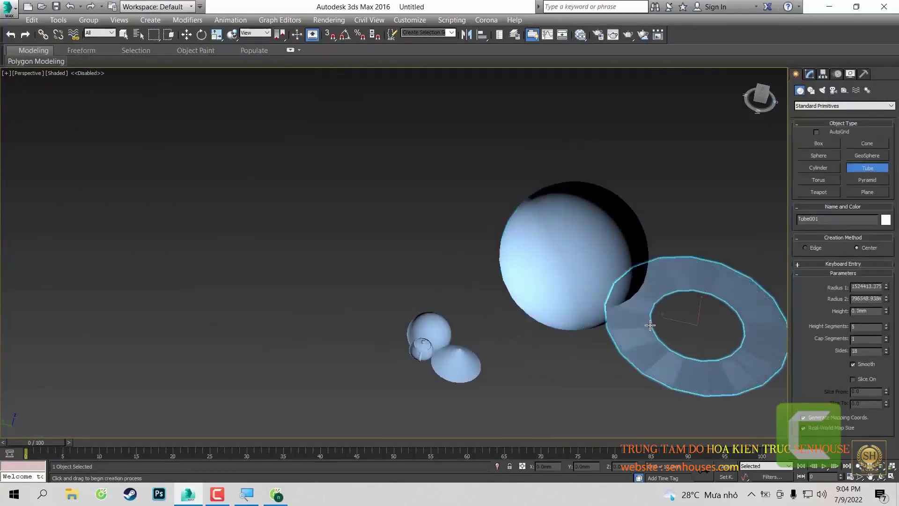
pyautogui.click(650, 324)
pyautogui.click(754, 313)
pyautogui.scroll(-3, 754, 313)
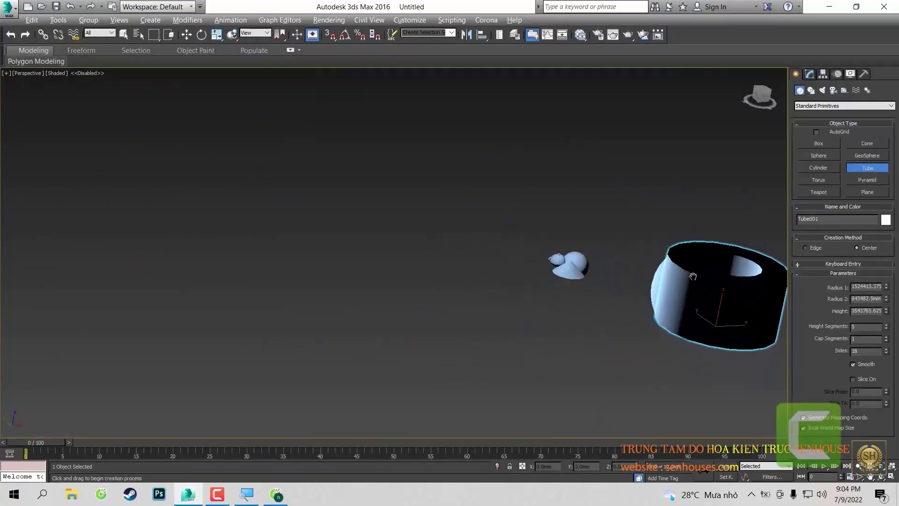
pyautogui.press('e')
# - Delete all six objects so the viewport is empty
pyautogui.click(798, 106)
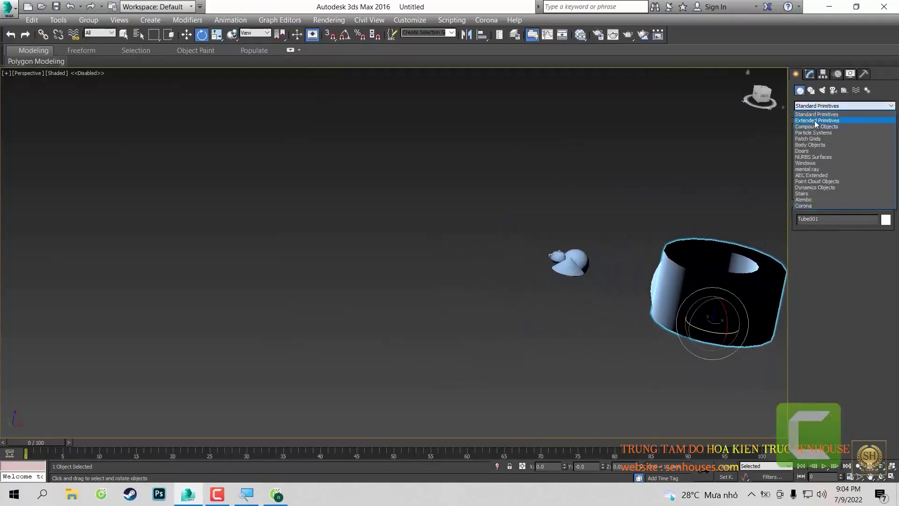
pyautogui.keyDown('alt'); pyautogui.moveTo(647, 209); pyautogui.dragTo(567, 259, button='middle'); pyautogui.keyUp('alt')
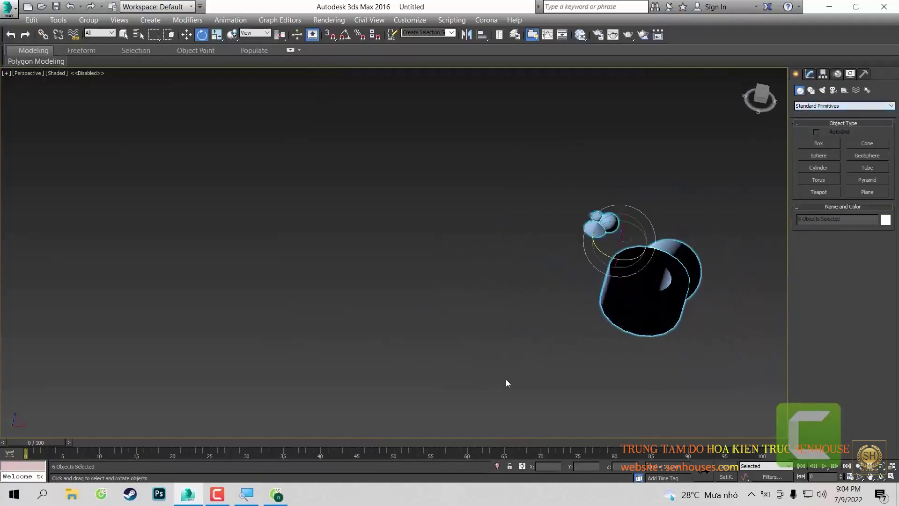
pyautogui.press('Delete')
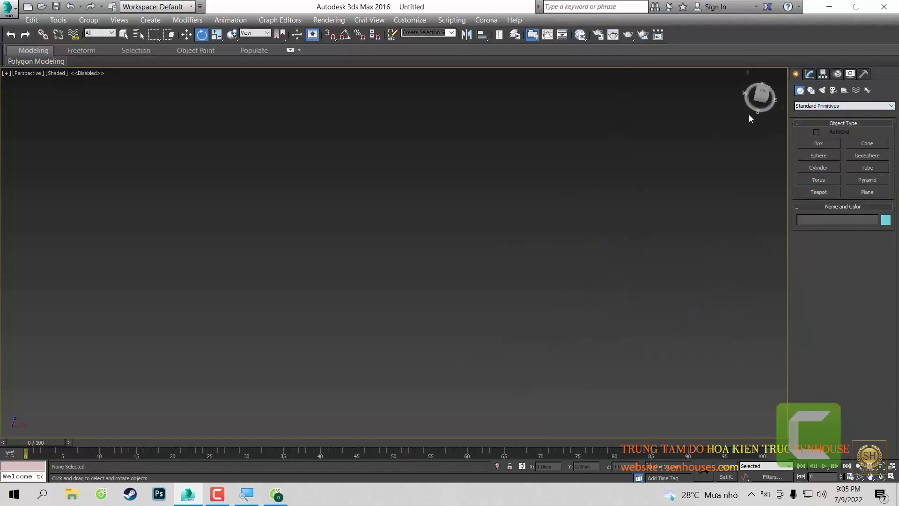
# - Draw a very large flat box, Box001, from the quad menu in the top view
pyautogui.click(763, 90)
pyautogui.rightClick(402, 185)
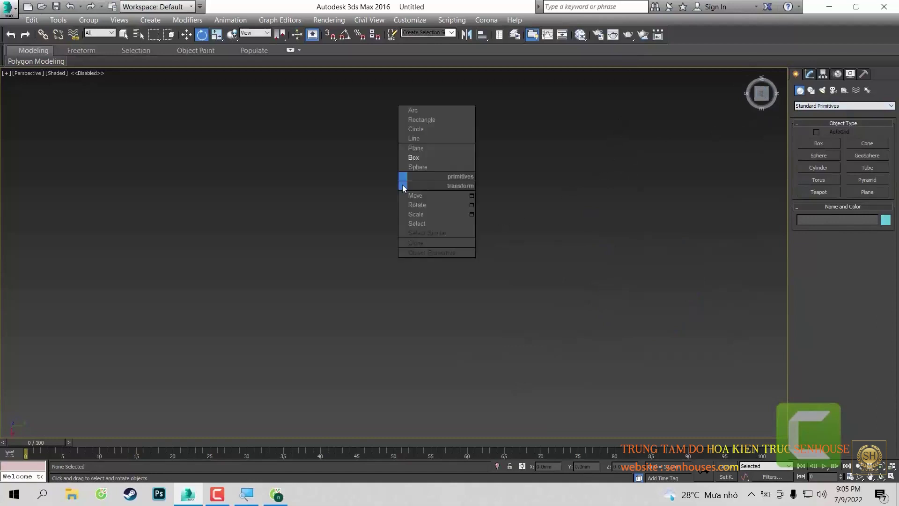
pyautogui.click(423, 164)
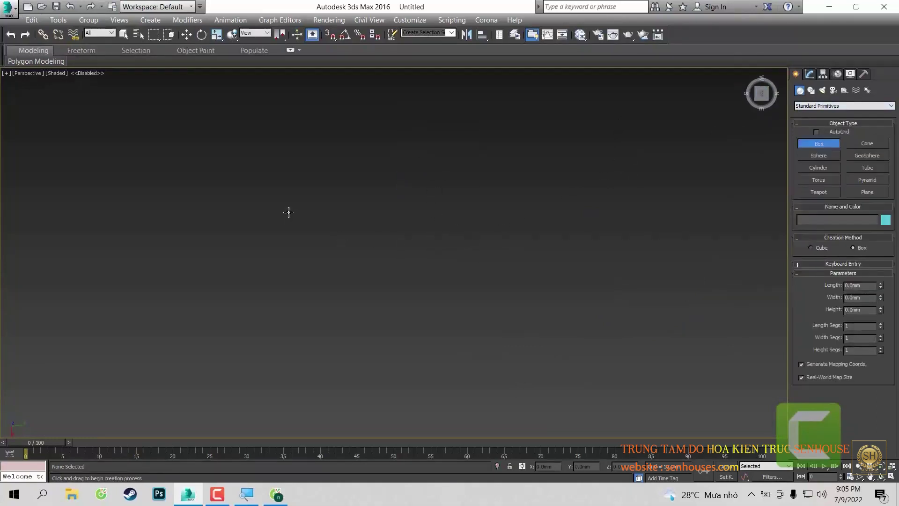
pyautogui.moveTo(289, 212); pyautogui.dragTo(655, 349)
pyautogui.moveTo(646, 172)
pyautogui.mouseDown()
pyautogui.moveTo(197, 271)
pyautogui.moveTo(176, 305)
pyautogui.mouseUp()
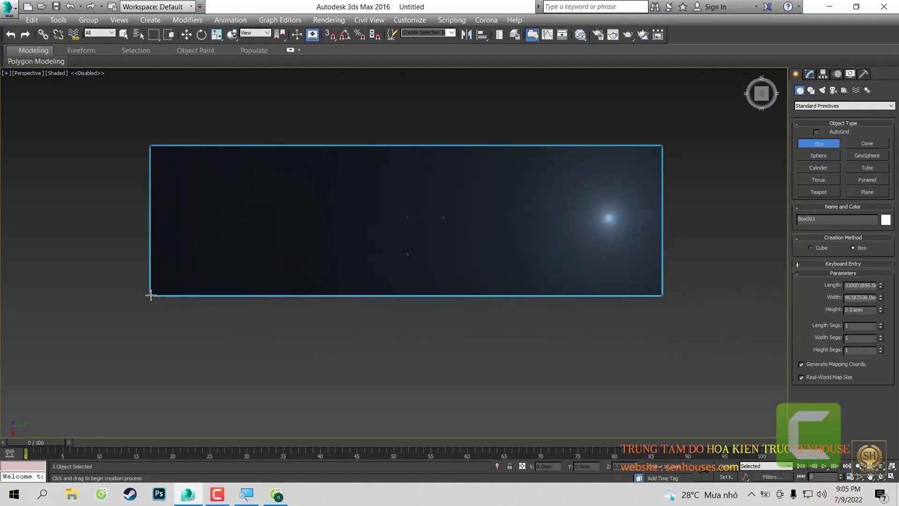
pyautogui.moveTo(176, 305); pyautogui.dragTo(155, 293)
pyautogui.moveTo(154, 293)
pyautogui.keyDown('alt'); pyautogui.mouseDown(button='middle')
pyautogui.moveTo(171, 255)
pyautogui.moveTo(171, 296)
pyautogui.mouseUp(button='middle'); pyautogui.keyUp('alt')
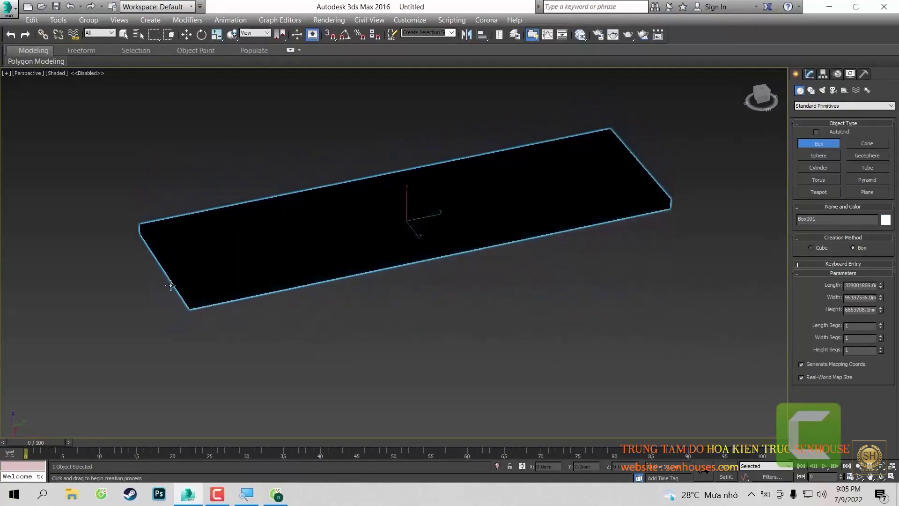
# - Orbit the view until the flat box is seen tilted at an angle
pyautogui.moveTo(343, 258)
pyautogui.keyDown('alt'); pyautogui.mouseDown(button='middle')
pyautogui.moveTo(267, 226)
pyautogui.moveTo(287, 291)
pyautogui.moveTo(446, 262)
pyautogui.moveTo(549, 266)
pyautogui.moveTo(630, 227)
pyautogui.moveTo(478, 235)
pyautogui.moveTo(487, 249)
pyautogui.moveTo(314, 211)
pyautogui.moveTo(385, 243)
pyautogui.moveTo(407, 239)
pyautogui.mouseUp(button='middle'); pyautogui.keyUp('alt')
pyautogui.press('e')
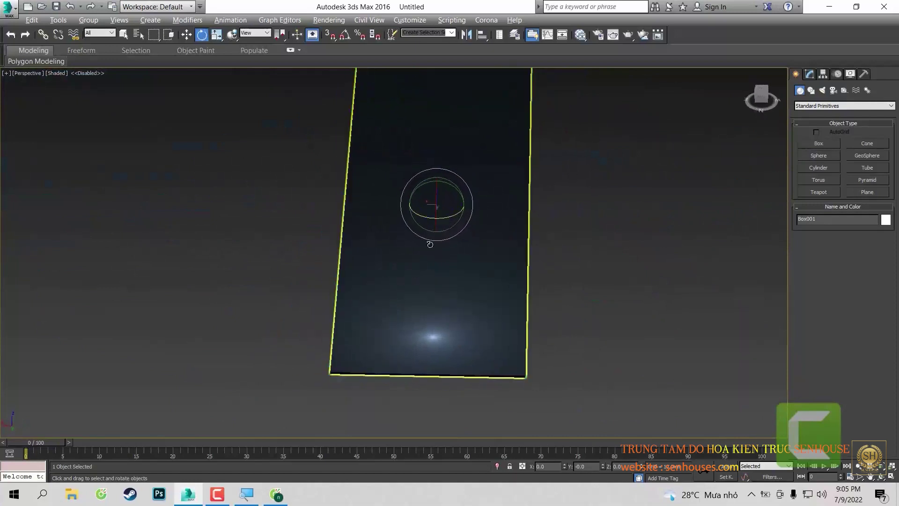
pyautogui.moveTo(390, 255)
pyautogui.keyDown('alt'); pyautogui.mouseDown(button='middle')
pyautogui.moveTo(490, 240)
pyautogui.moveTo(482, 248)
pyautogui.mouseUp(button='middle'); pyautogui.keyUp('alt')
pyautogui.moveTo(335, 245)
pyautogui.keyDown('alt'); pyautogui.mouseDown(button='middle')
pyautogui.moveTo(440, 242)
pyautogui.moveTo(80, 241)
pyautogui.moveTo(469, 225)
pyautogui.moveTo(445, 293)
pyautogui.moveTo(254, 257)
pyautogui.moveTo(484, 238)
pyautogui.mouseUp(button='middle'); pyautogui.keyUp('alt')
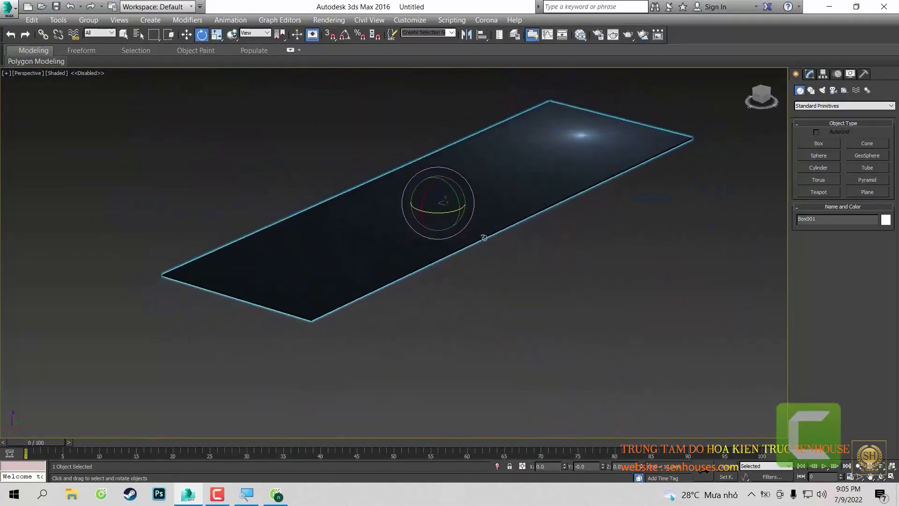
# - End Box creation and orbit to see the long box end-on
pyautogui.click(63, 75)
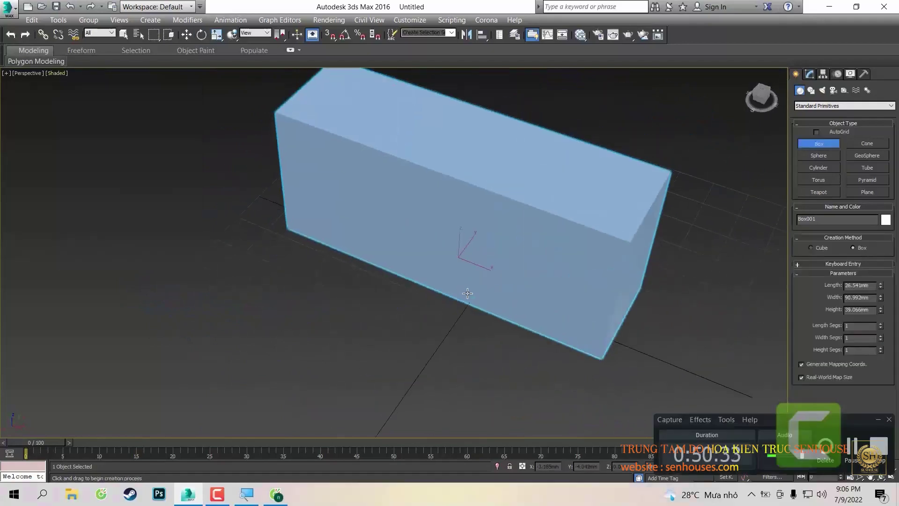
pyautogui.moveTo(467, 293)
pyautogui.keyDown('alt'); pyautogui.mouseDown(button='middle')
pyautogui.moveTo(681, 257)
pyautogui.moveTo(409, 257)
pyautogui.moveTo(421, 281)
pyautogui.moveTo(596, 234)
pyautogui.moveTo(381, 257)
pyautogui.moveTo(538, 243)
pyautogui.moveTo(586, 267)
pyautogui.moveTo(539, 239)
pyautogui.moveTo(518, 257)
pyautogui.moveTo(575, 256)
pyautogui.moveTo(483, 259)
pyautogui.moveTo(370, 235)
pyautogui.moveTo(626, 281)
pyautogui.moveTo(638, 247)
pyautogui.mouseUp(button='middle'); pyautogui.keyUp('alt')
pyautogui.rightClick(575, 256)
# - Orbit and zoom around the box until its long side faces front
pyautogui.scroll(5, 638, 247)
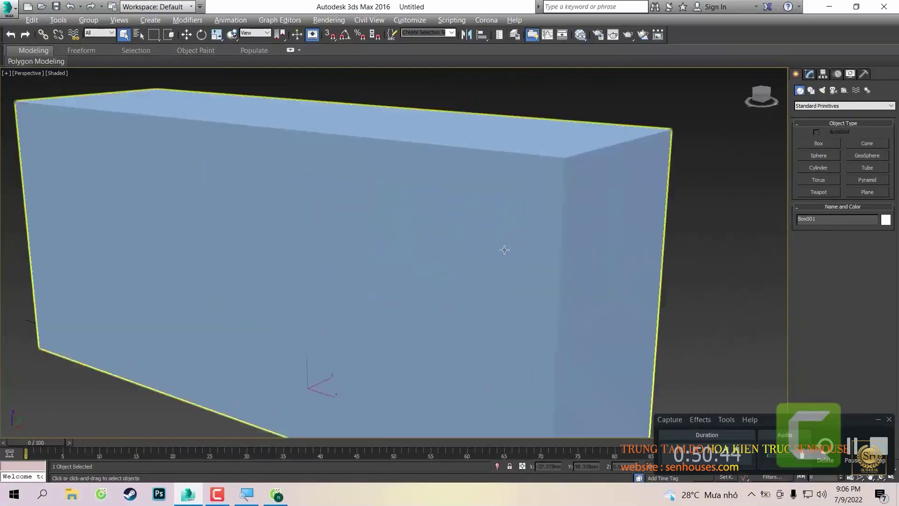
pyautogui.moveTo(501, 251)
pyautogui.keyDown('alt'); pyautogui.mouseDown(button='middle')
pyautogui.moveTo(253, 248)
pyautogui.moveTo(311, 227)
pyautogui.moveTo(425, 252)
pyautogui.moveTo(437, 195)
pyautogui.moveTo(375, 327)
pyautogui.mouseUp(button='middle'); pyautogui.keyUp('alt')
pyautogui.scroll(-5, 311, 226)
pyautogui.scroll(5, 462, 192)
pyautogui.scroll(2, 459, 199)
pyautogui.scroll(-10, 459, 199)
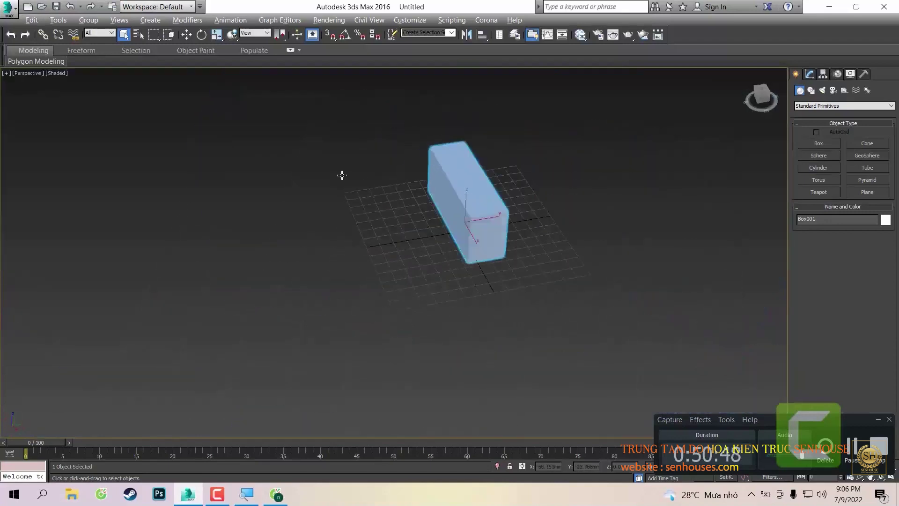
pyautogui.moveTo(342, 175)
pyautogui.keyDown('alt'); pyautogui.mouseDown(button='middle')
pyautogui.moveTo(551, 208)
pyautogui.moveTo(494, 229)
pyautogui.moveTo(507, 227)
pyautogui.moveTo(526, 247)
pyautogui.moveTo(468, 216)
pyautogui.moveTo(572, 179)
pyautogui.mouseUp(button='middle'); pyautogui.keyUp('alt')
pyautogui.scroll(-1, 551, 207)
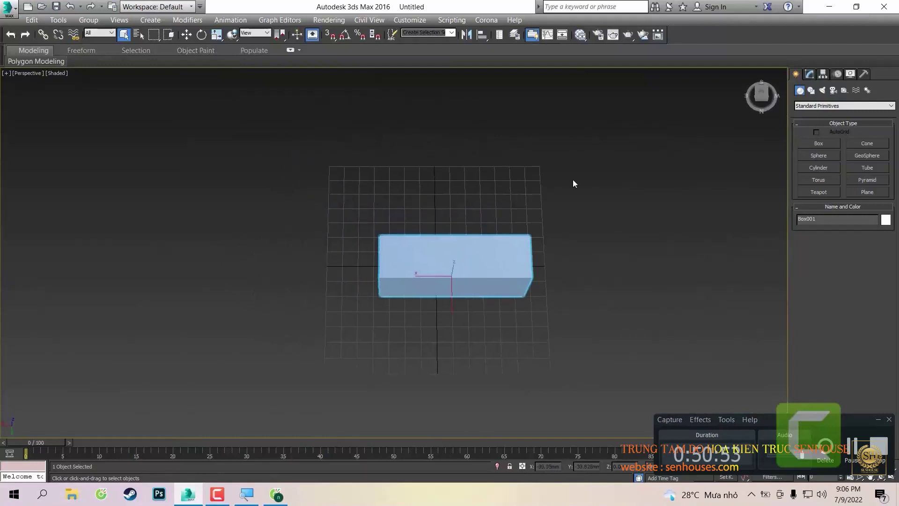
# - Look straight down on the box from the top, then orbit to an angled view
pyautogui.click(763, 92)
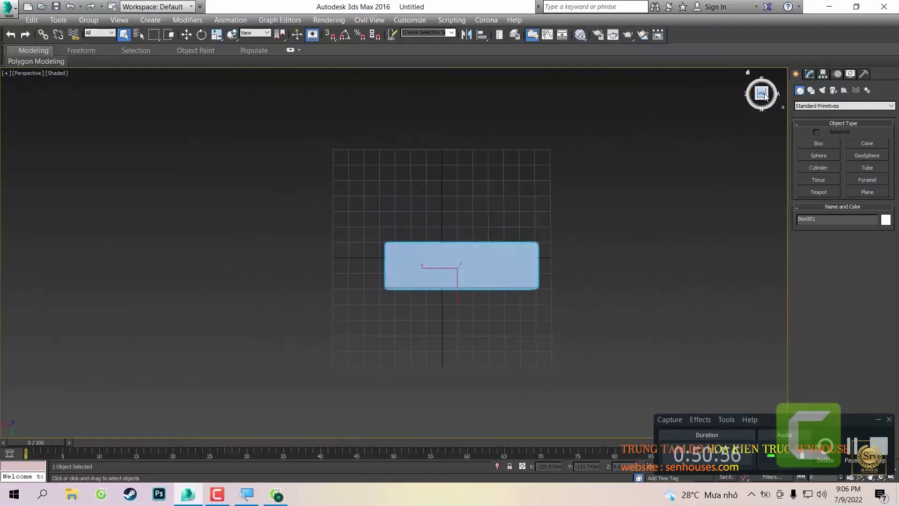
pyautogui.rightClick(762, 93)
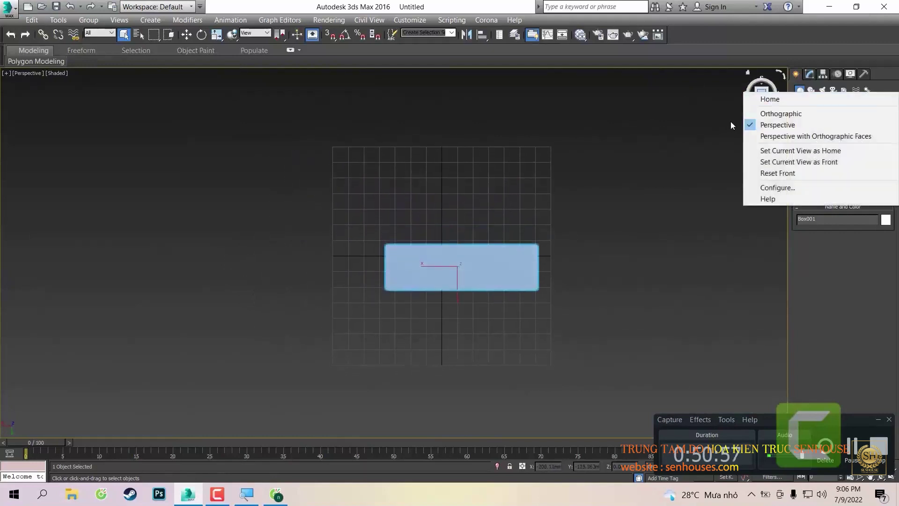
pyautogui.click(578, 183)
pyautogui.keyDown('alt'); pyautogui.moveTo(571, 189); pyautogui.dragTo(641, 141, button='middle'); pyautogui.keyUp('alt')
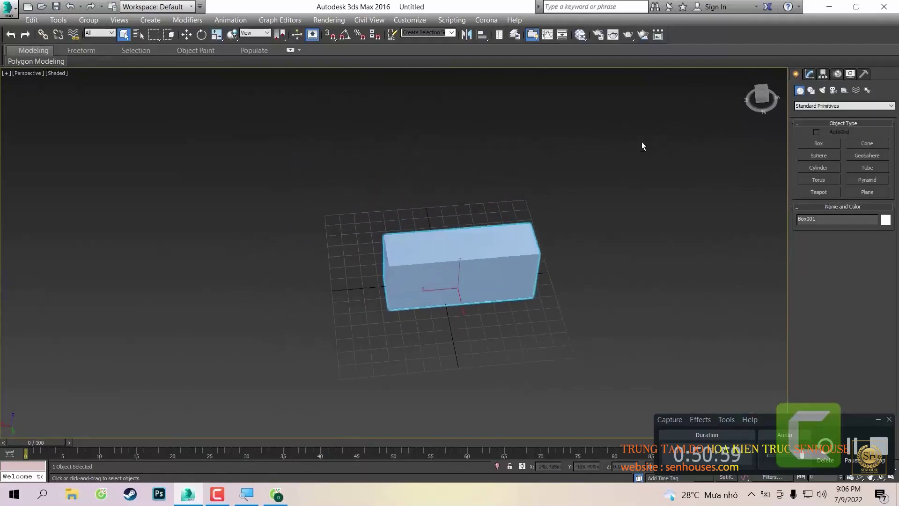
# - Switch to the Front view of the box, then orbit into an angled orthographic view
pyautogui.click(768, 100)
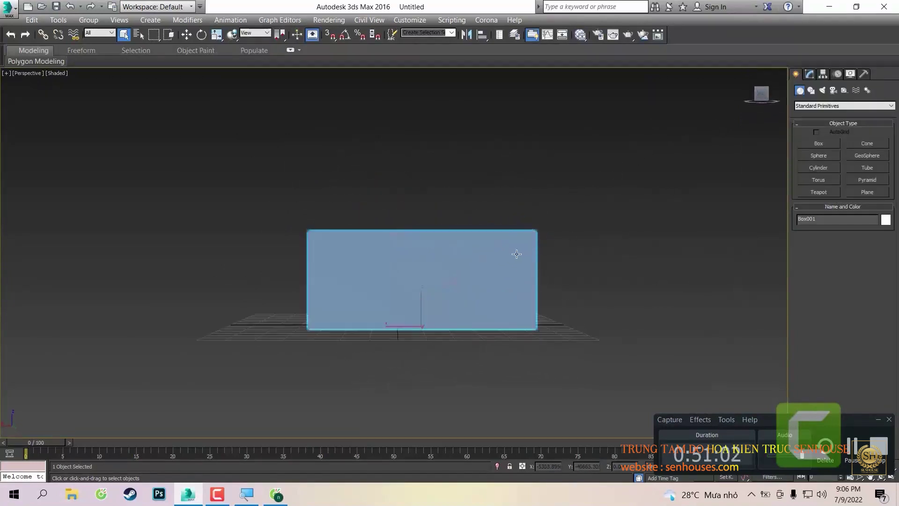
pyautogui.press('f')
pyautogui.moveTo(407, 194)
pyautogui.mouseDown(button='middle')
pyautogui.moveTo(446, 249)
pyautogui.moveTo(392, 261)
pyautogui.moveTo(350, 209)
pyautogui.moveTo(436, 244)
pyautogui.moveTo(624, 185)
pyautogui.moveTo(637, 160)
pyautogui.mouseUp(button='middle')
pyautogui.scroll(3, 430, 220)
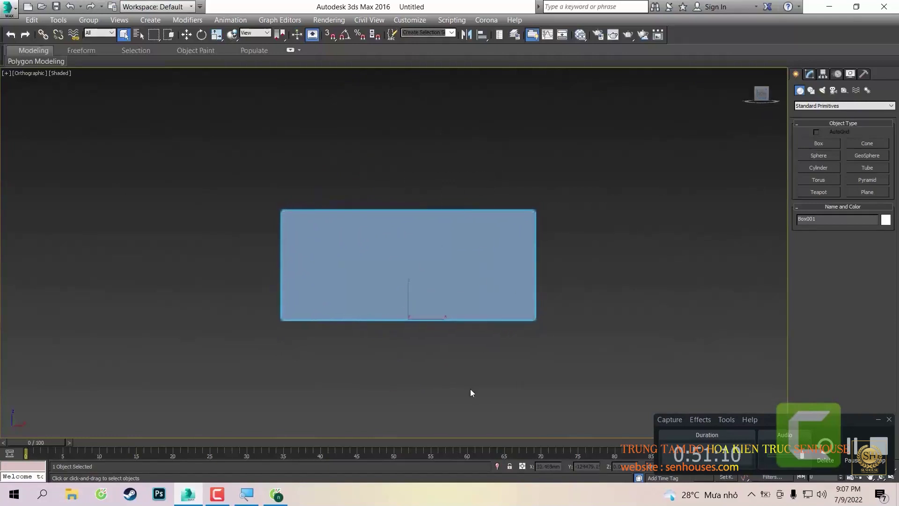
pyautogui.moveTo(347, 231)
pyautogui.keyDown('alt'); pyautogui.mouseDown(button='middle')
pyautogui.moveTo(401, 226)
pyautogui.moveTo(352, 223)
pyautogui.moveTo(510, 269)
pyautogui.moveTo(538, 244)
pyautogui.moveTo(527, 247)
pyautogui.moveTo(605, 256)
pyautogui.moveTo(453, 317)
pyautogui.moveTo(387, 321)
pyautogui.moveTo(412, 162)
pyautogui.moveTo(504, 210)
pyautogui.moveTo(561, 355)
pyautogui.moveTo(554, 283)
pyautogui.moveTo(498, 268)
pyautogui.moveTo(544, 257)
pyautogui.moveTo(500, 257)
pyautogui.moveTo(480, 201)
pyautogui.moveTo(493, 229)
pyautogui.moveTo(579, 201)
pyautogui.mouseUp(button='middle'); pyautogui.keyUp('alt')
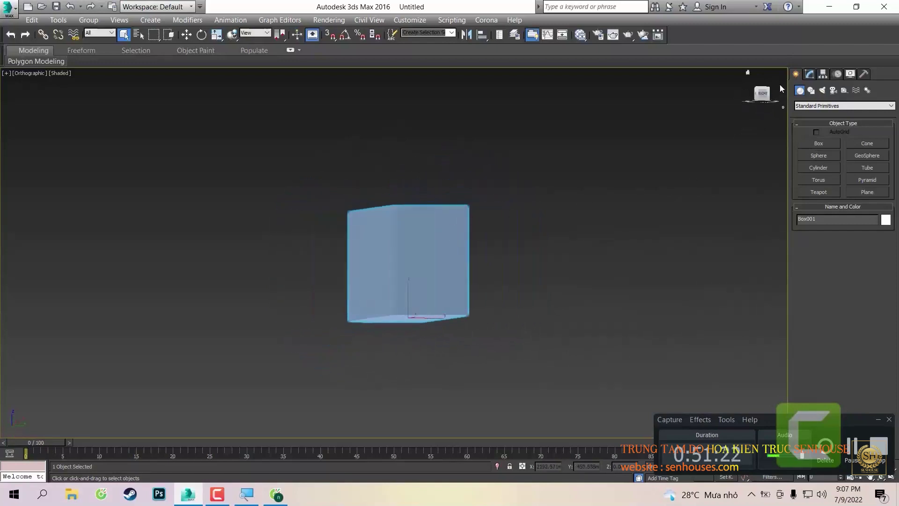
# - View the box from its right side and pan to shift it
pyautogui.click(764, 95)
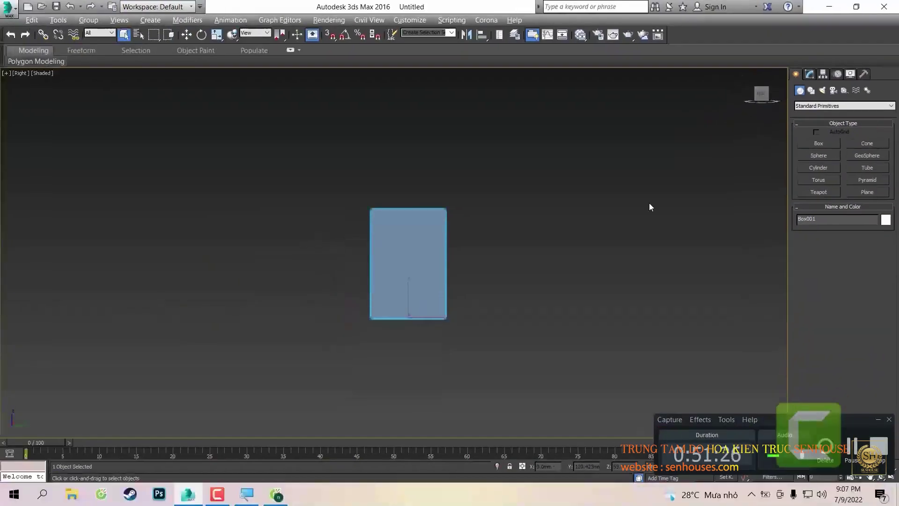
pyautogui.scroll(-2, 538, 243)
pyautogui.scroll(4, 477, 278)
pyautogui.moveTo(446, 294)
pyautogui.mouseDown(button='middle')
pyautogui.moveTo(524, 239)
pyautogui.moveTo(535, 281)
pyautogui.mouseUp(button='middle')
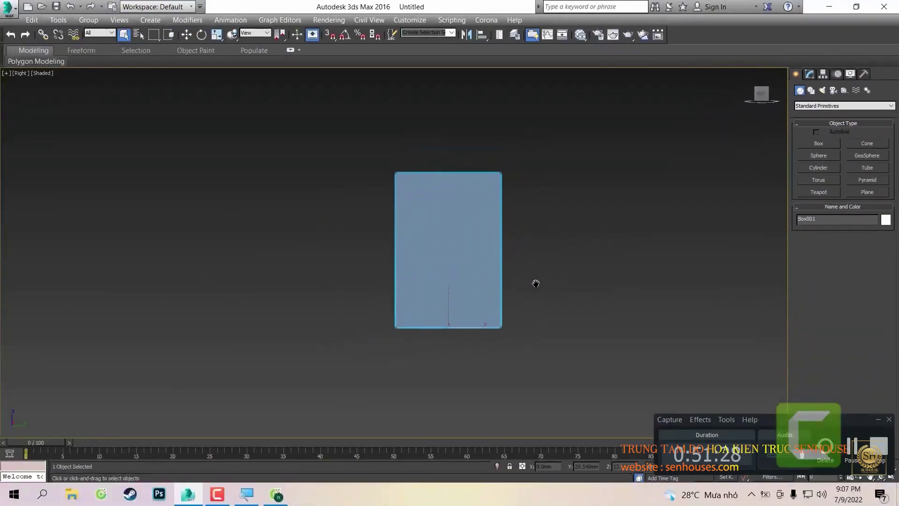
# - Check the box in the Front view, orbiting to a tilted angle
pyautogui.press('f')
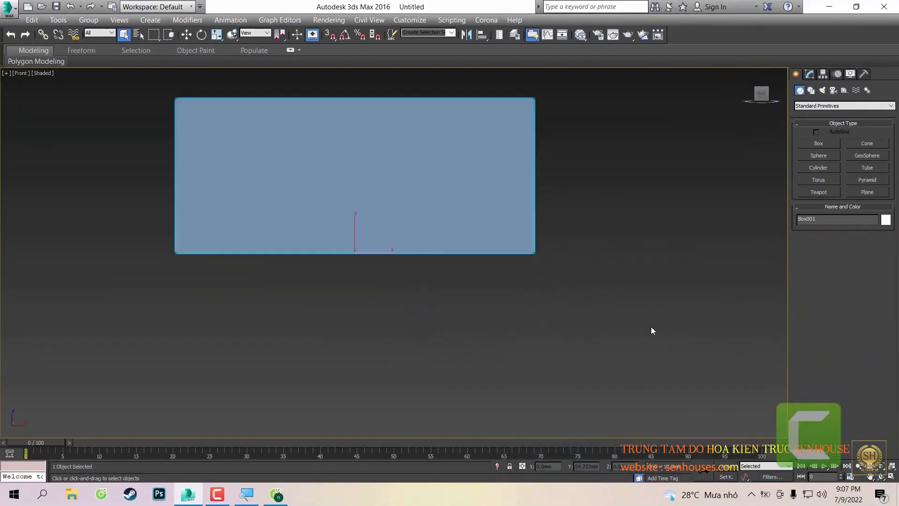
pyautogui.scroll(-2, 517, 252)
pyautogui.scroll(-2, 524, 253)
pyautogui.scroll(6, 538, 248)
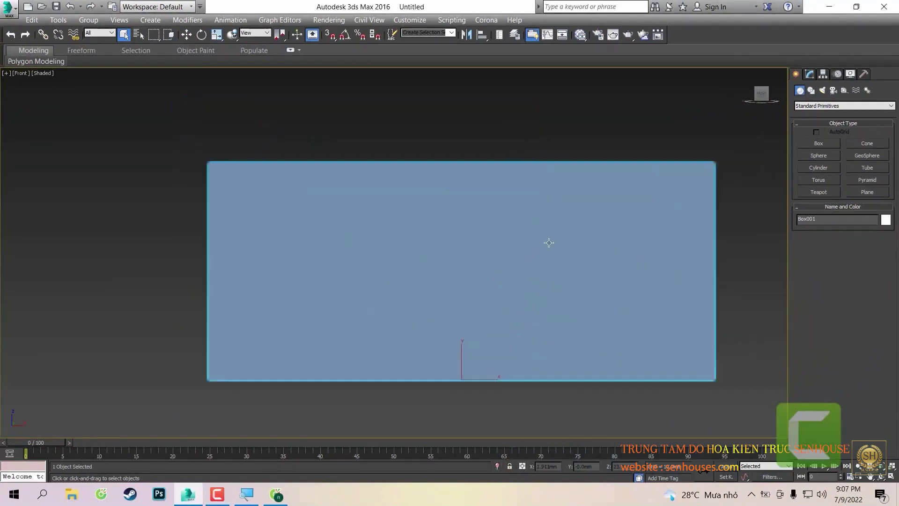
pyautogui.moveTo(765, 122)
pyautogui.keyDown('alt'); pyautogui.mouseDown(button='middle')
pyautogui.moveTo(751, 168)
pyautogui.moveTo(760, 103)
pyautogui.mouseUp(button='middle'); pyautogui.keyUp('alt')
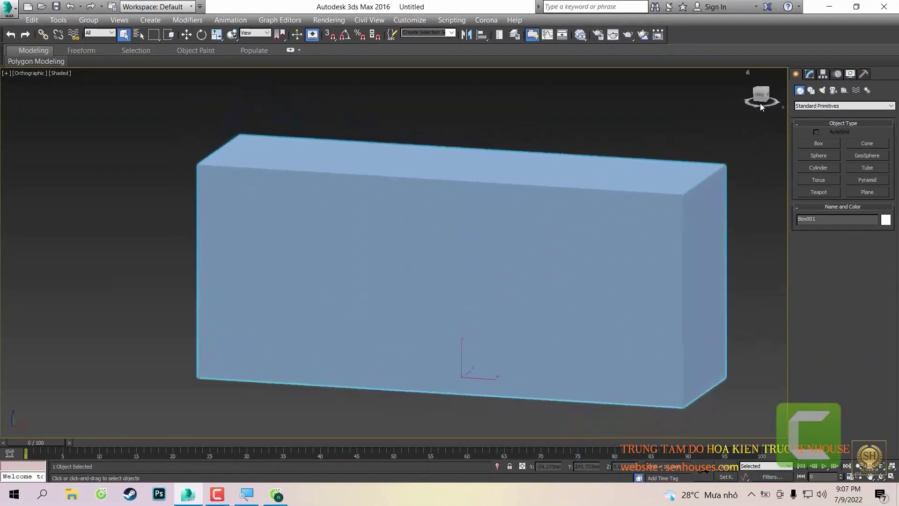
pyautogui.click(762, 97)
pyautogui.moveTo(645, 195)
pyautogui.keyDown('alt'); pyautogui.mouseDown(button='middle')
pyautogui.moveTo(441, 274)
pyautogui.moveTo(552, 170)
pyautogui.moveTo(586, 196)
pyautogui.moveTo(565, 233)
pyautogui.mouseUp(button='middle'); pyautogui.keyUp('alt')
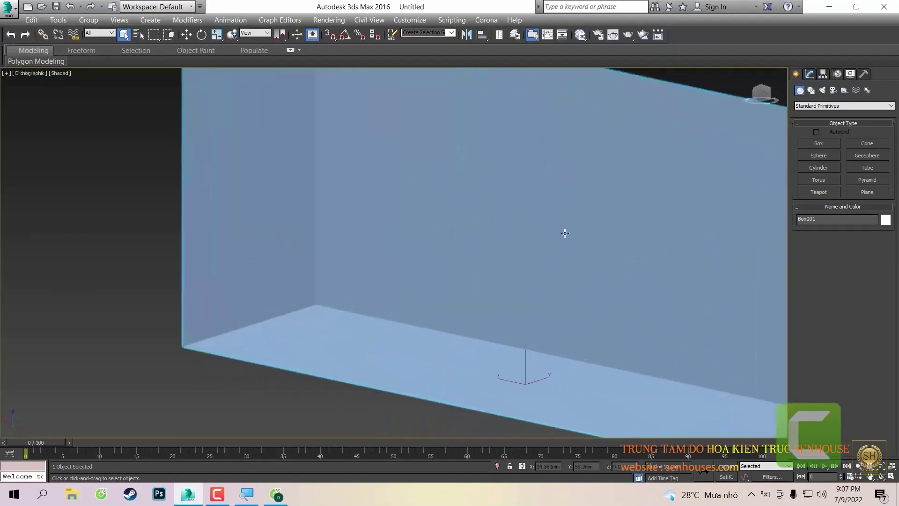
# - Switch to the Top view and orbit to a three-quarter front angle
pyautogui.press('t')
pyautogui.scroll(-5, 478, 252)
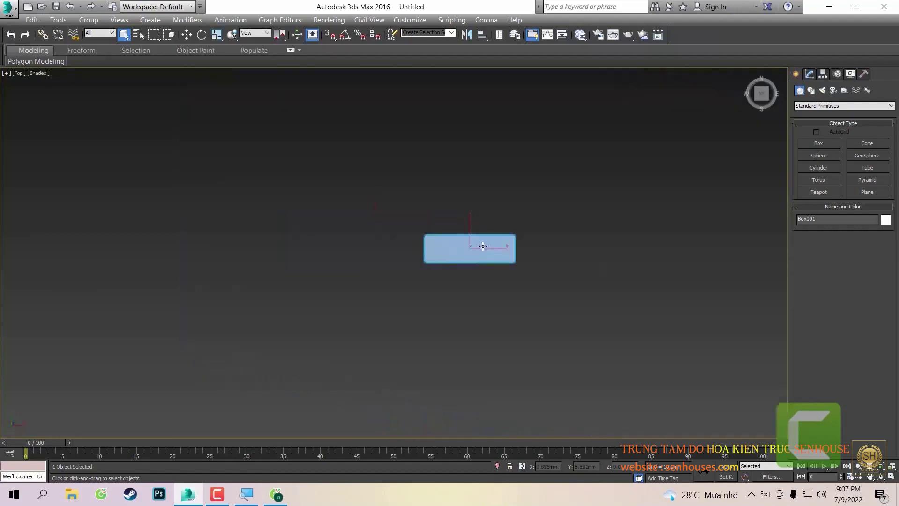
pyautogui.scroll(5, 483, 245)
pyautogui.moveTo(409, 393)
pyautogui.keyDown('alt'); pyautogui.mouseDown(button='middle')
pyautogui.moveTo(518, 281)
pyautogui.moveTo(538, 243)
pyautogui.moveTo(484, 308)
pyautogui.moveTo(488, 235)
pyautogui.moveTo(393, 321)
pyautogui.moveTo(439, 297)
pyautogui.moveTo(389, 248)
pyautogui.moveTo(442, 227)
pyautogui.mouseUp(button='middle'); pyautogui.keyUp('alt')
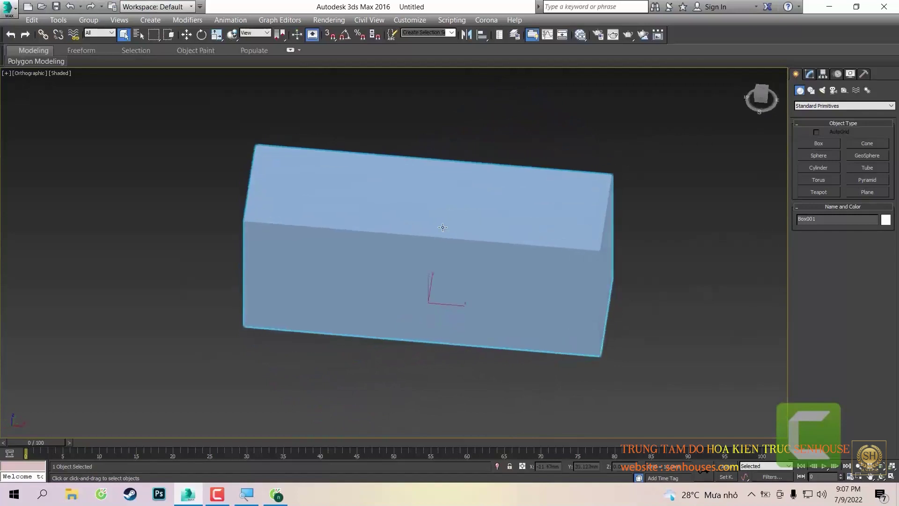
pyautogui.moveTo(428, 284)
pyautogui.keyDown('alt'); pyautogui.mouseDown(button='middle')
pyautogui.moveTo(546, 161)
pyautogui.moveTo(598, 151)
pyautogui.moveTo(641, 167)
pyautogui.moveTo(500, 211)
pyautogui.moveTo(440, 187)
pyautogui.moveTo(516, 251)
pyautogui.moveTo(508, 251)
pyautogui.moveTo(294, 153)
pyautogui.mouseUp(button='middle'); pyautogui.keyUp('alt')
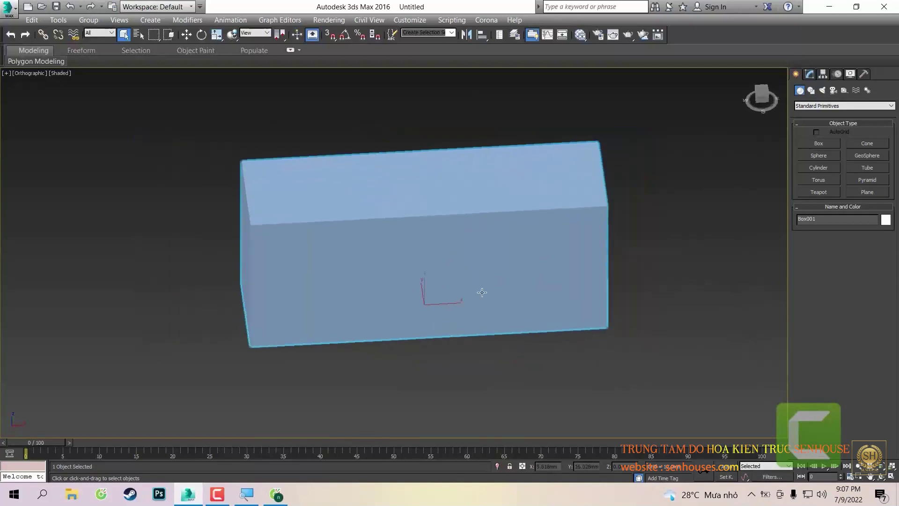
pyautogui.keyDown('alt'); pyautogui.moveTo(410, 235); pyautogui.dragTo(443, 289, button='middle'); pyautogui.keyUp('alt')
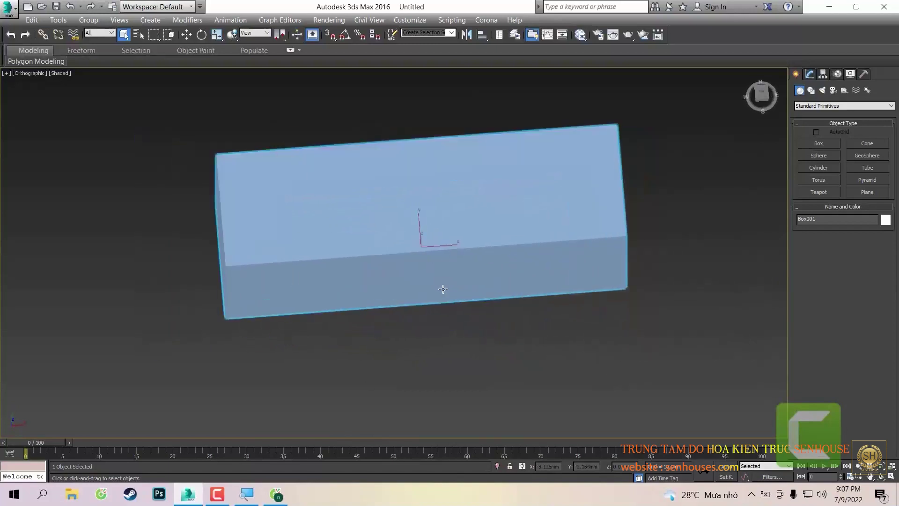
pyautogui.moveTo(391, 213)
pyautogui.keyDown('alt'); pyautogui.mouseDown(button='middle')
pyautogui.moveTo(412, 237)
pyautogui.moveTo(327, 193)
pyautogui.moveTo(226, 197)
pyautogui.moveTo(214, 226)
pyautogui.mouseUp(button='middle'); pyautogui.keyUp('alt')
# - Return to the Front view and zoom around the box
pyautogui.press('f')
pyautogui.scroll(-2, 405, 216)
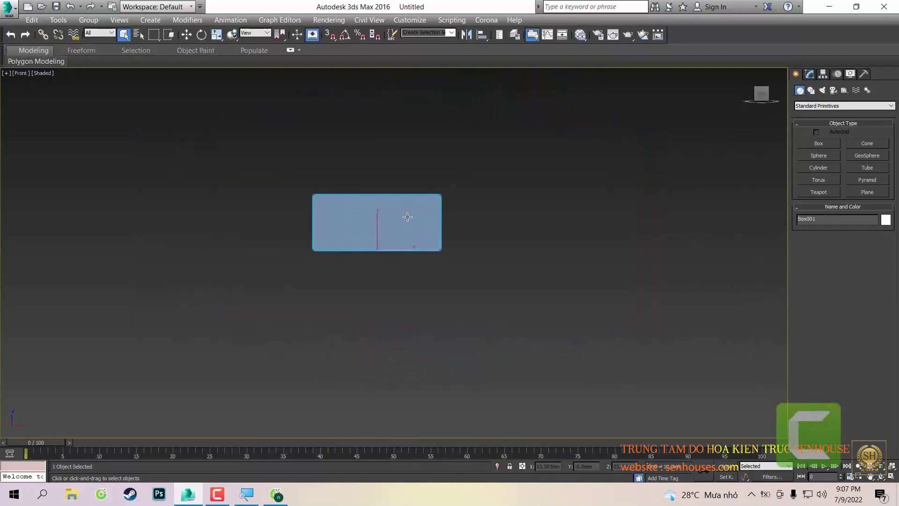
pyautogui.scroll(2, 404, 217)
pyautogui.keyDown('alt'); pyautogui.moveTo(405, 219); pyautogui.dragTo(405, 222, button='middle'); pyautogui.keyUp('alt')
pyautogui.scroll(-3, 405, 221)
pyautogui.scroll(6, 404, 223)
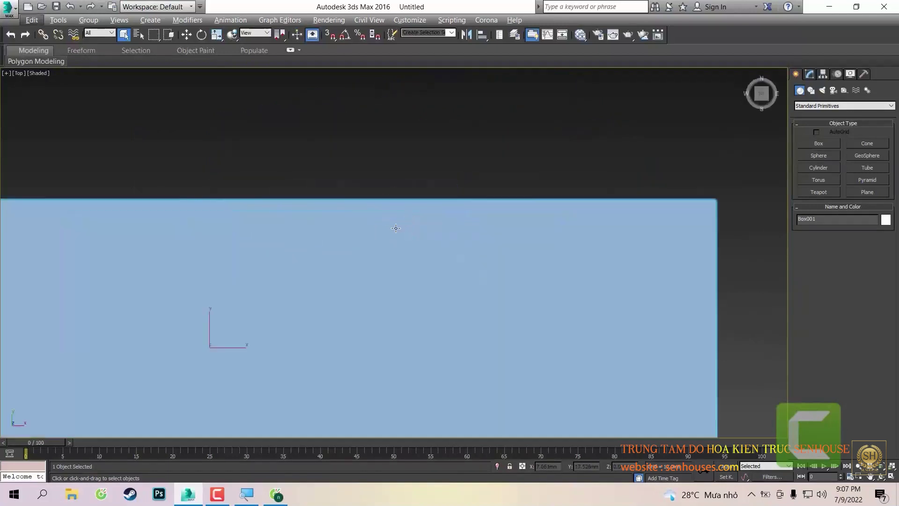
# - Select the box with a window drag and delete it, leaving an empty scene
pyautogui.scroll(-2, 404, 224)
pyautogui.scroll(-5, 404, 226)
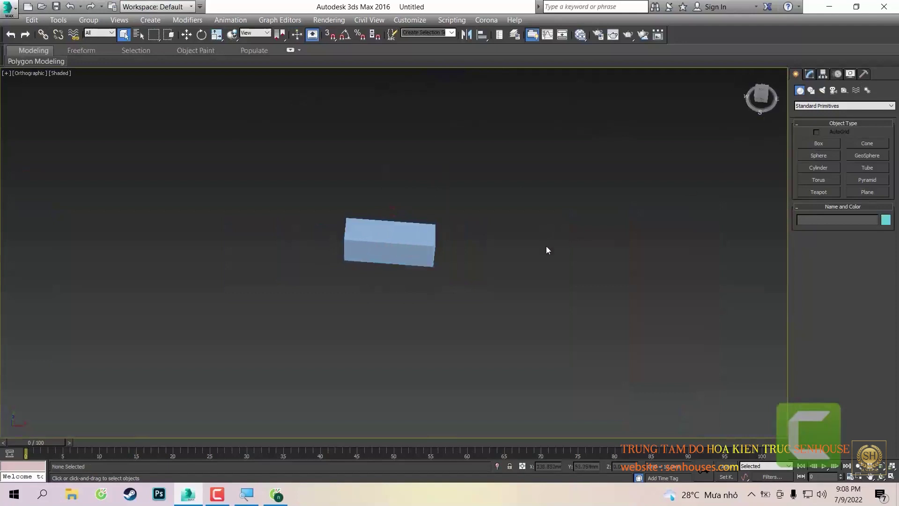
pyautogui.keyDown('alt'); pyautogui.moveTo(546, 249); pyautogui.dragTo(392, 262, button='middle'); pyautogui.keyUp('alt')
pyautogui.press('Delete')
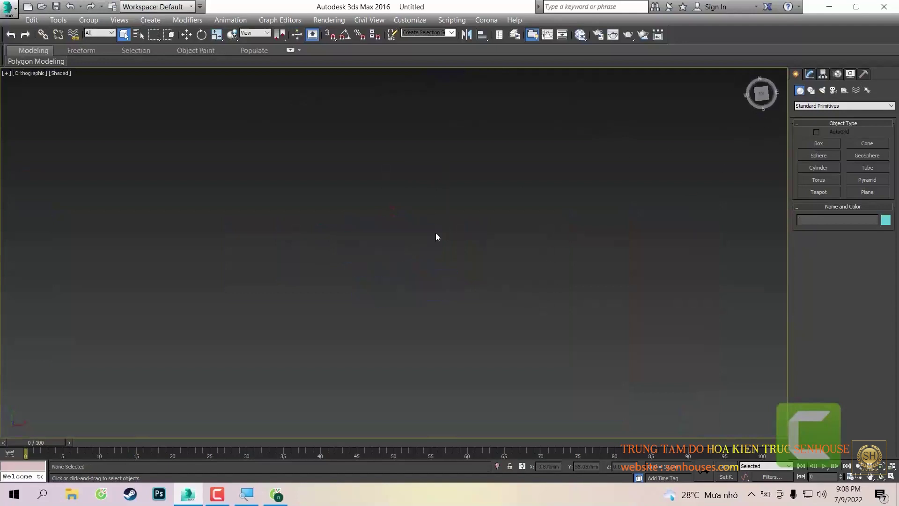
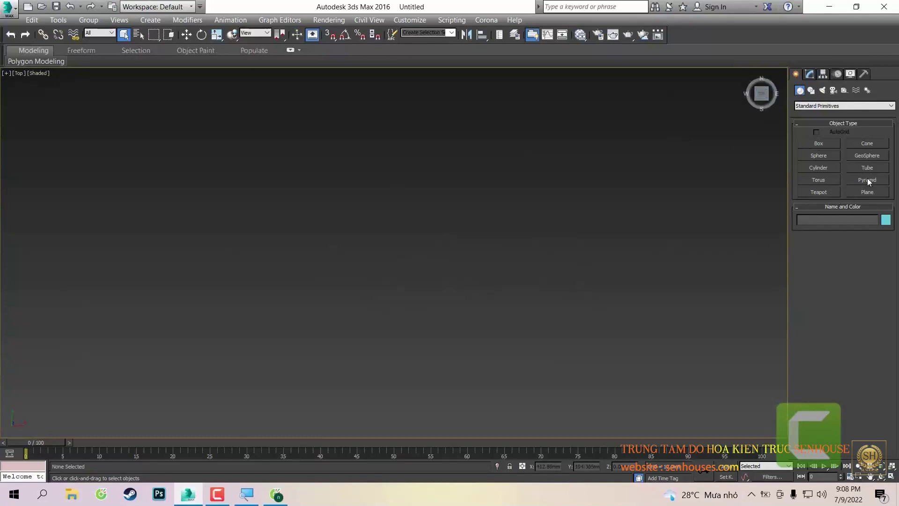
# - Draw Box001, a thin slab about 1895.81mm by 4236.045mm, in the Top viewport
pyautogui.click(830, 147)
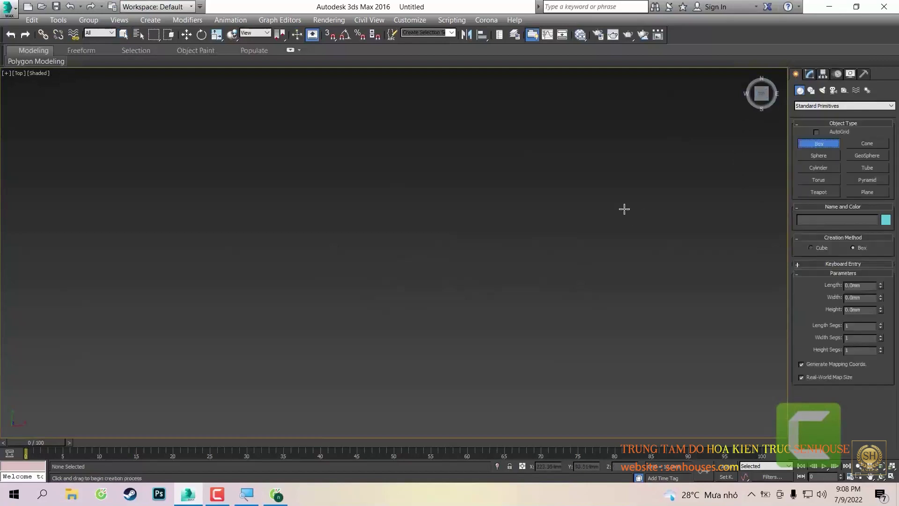
pyautogui.moveTo(646, 160); pyautogui.dragTo(341, 298)
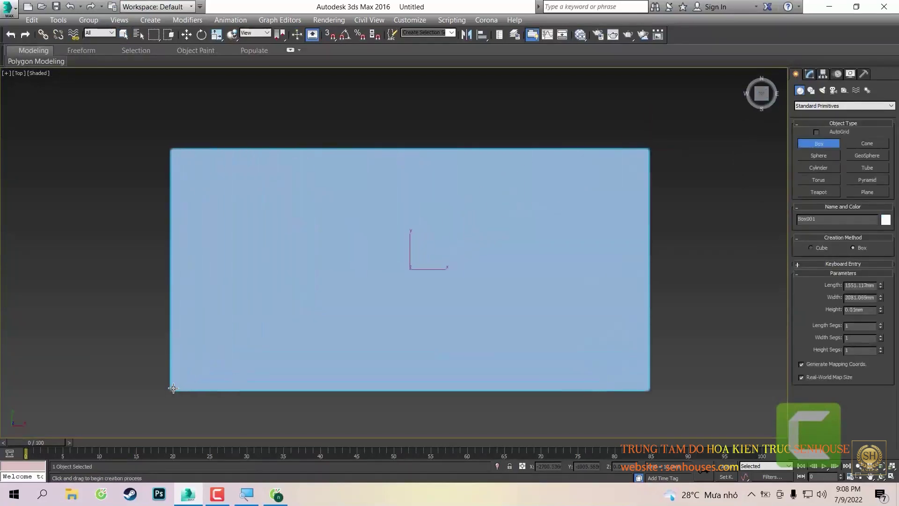
pyautogui.rightClick(703, 138)
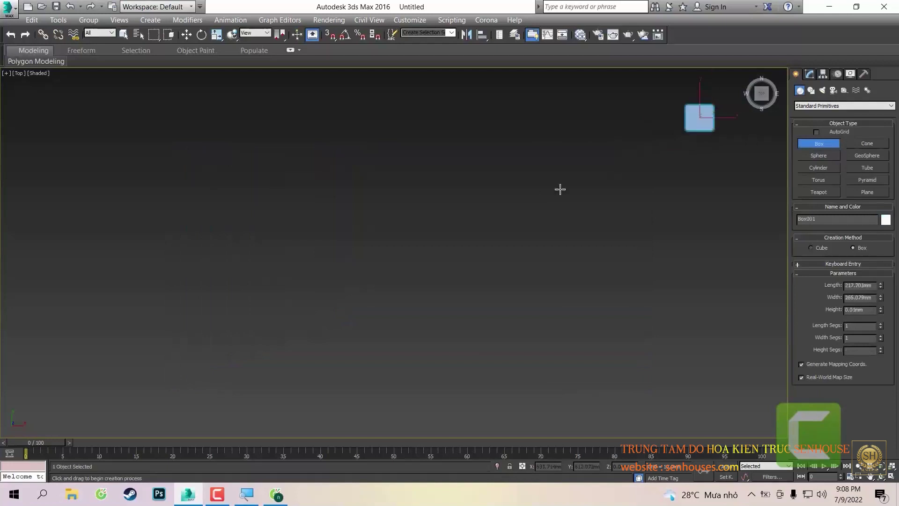
pyautogui.moveTo(560, 189); pyautogui.dragTo(5, 383)
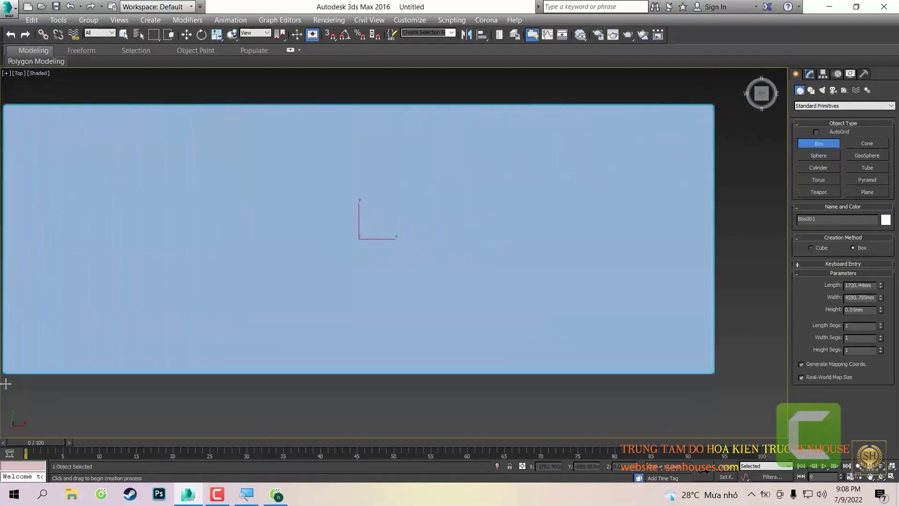
pyautogui.moveTo(6, 384); pyautogui.dragTo(59, 410)
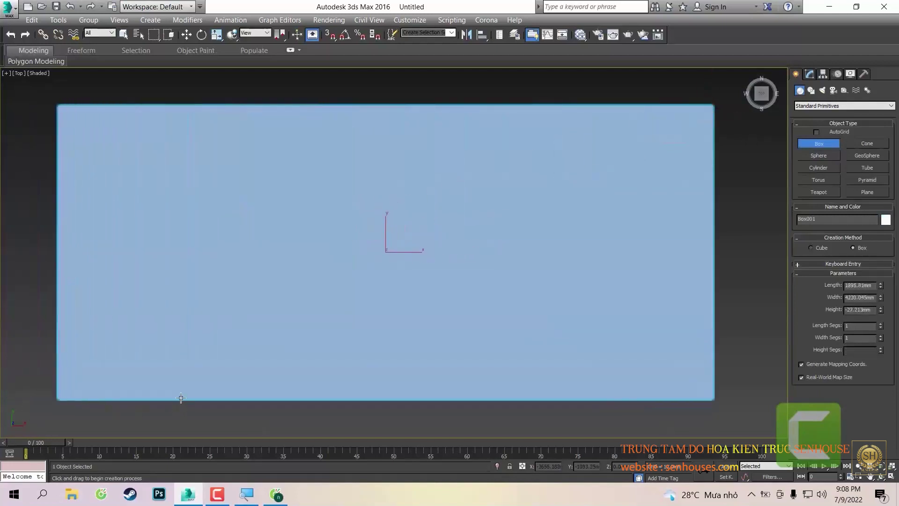
pyautogui.keyDown('alt'); pyautogui.moveTo(181, 398); pyautogui.dragTo(230, 321, button='middle'); pyautogui.keyUp('alt')
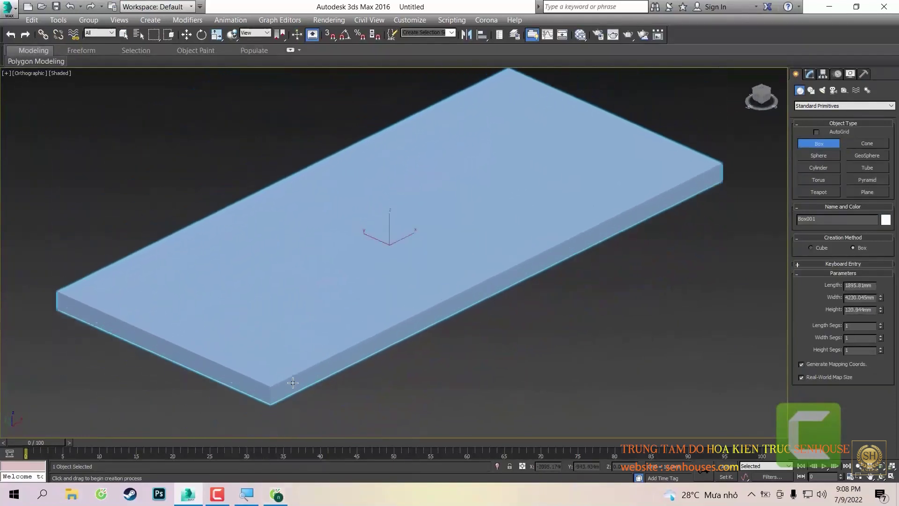
pyautogui.moveTo(275, 387)
pyautogui.keyDown('alt'); pyautogui.mouseDown(button='middle')
pyautogui.moveTo(291, 341)
pyautogui.moveTo(261, 321)
pyautogui.moveTo(247, 355)
pyautogui.moveTo(529, 208)
pyautogui.mouseUp(button='middle'); pyautogui.keyUp('alt')
pyautogui.rightClick(528, 207)
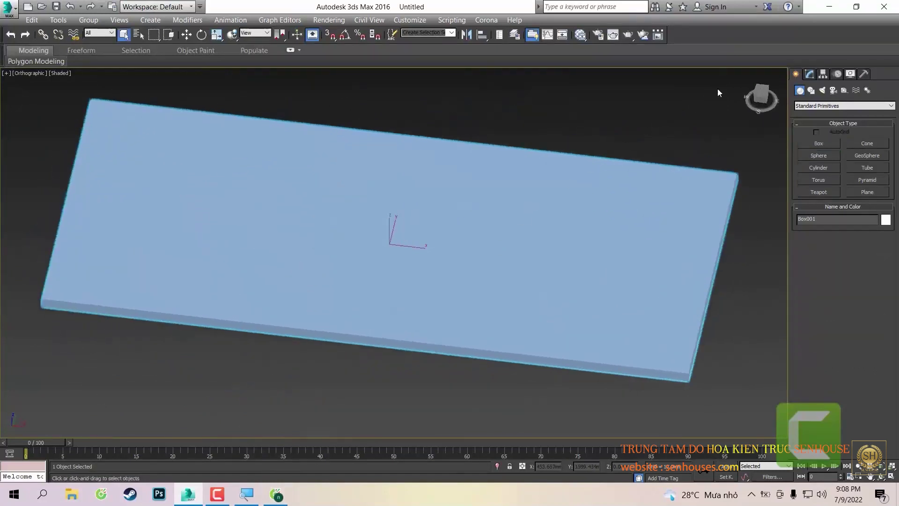
# - Create a teapot below the slab and rotate it 90° so its spout points down
pyautogui.click(762, 90)
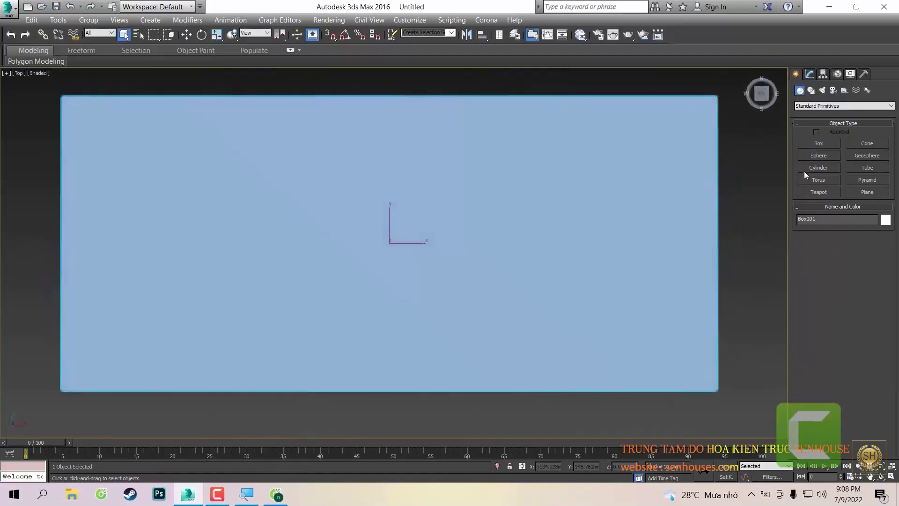
pyautogui.click(819, 192)
pyautogui.scroll(-4, 599, 289)
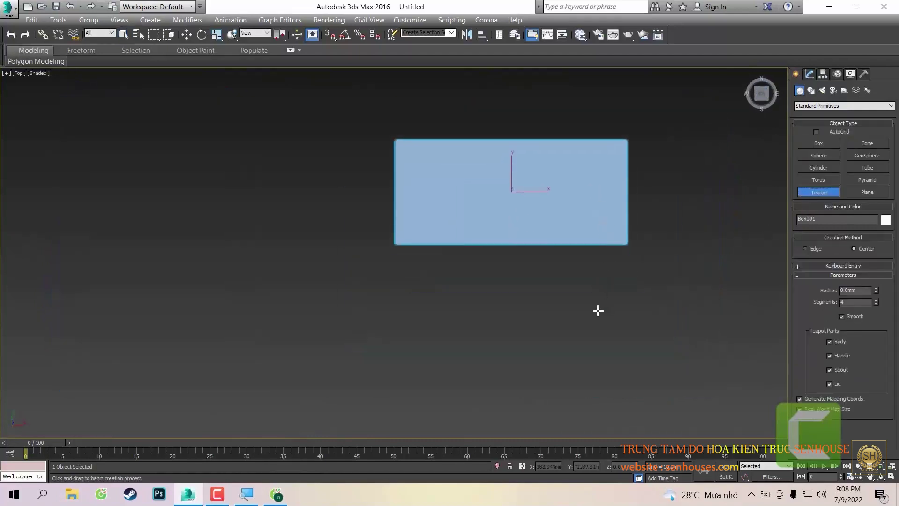
pyautogui.moveTo(597, 310); pyautogui.dragTo(580, 291)
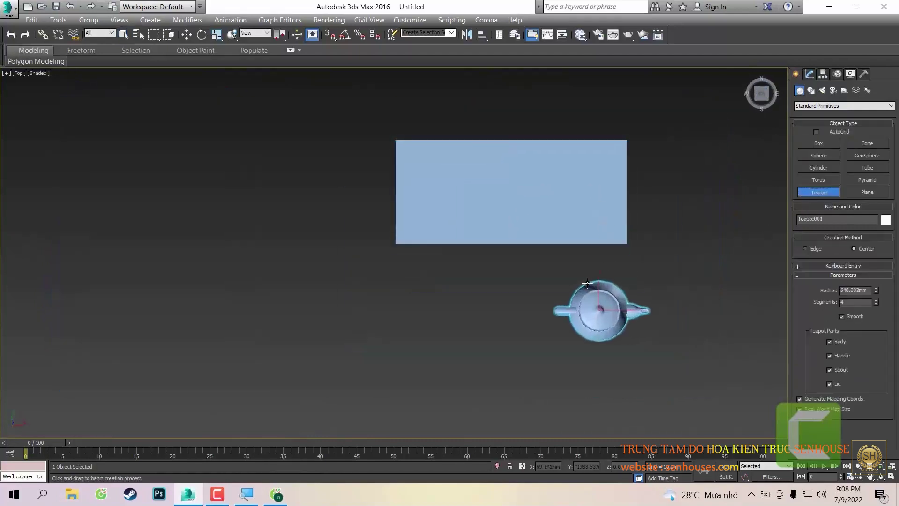
pyautogui.rightClick(590, 252)
pyautogui.scroll(2, 601, 308)
pyautogui.press('e')
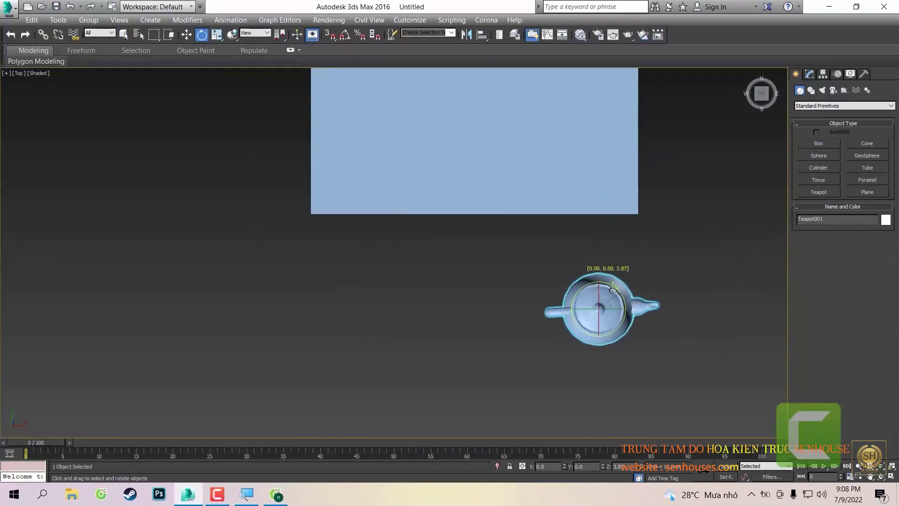
pyautogui.moveTo(612, 290); pyautogui.dragTo(644, 369)
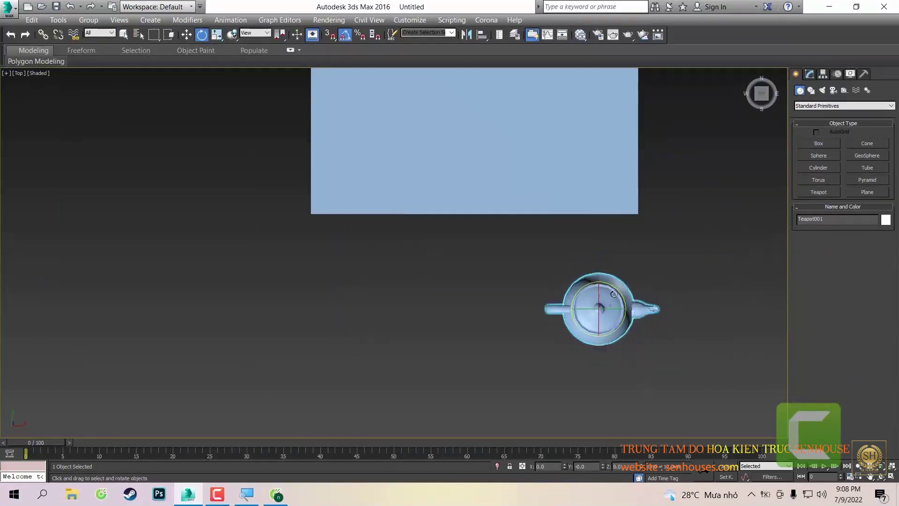
pyautogui.moveTo(614, 293); pyautogui.dragTo(636, 333)
# - Shift-clone the teapot as instances to the left, keeping four and deleting the two extras
pyautogui.press('w')
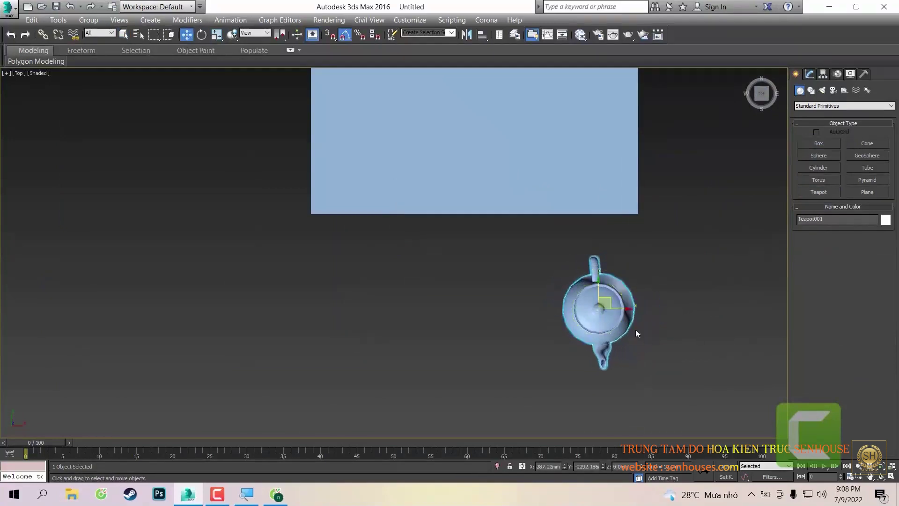
pyautogui.keyDown('shift'); pyautogui.moveTo(622, 309); pyautogui.dragTo(536, 309); pyautogui.keyUp('shift')
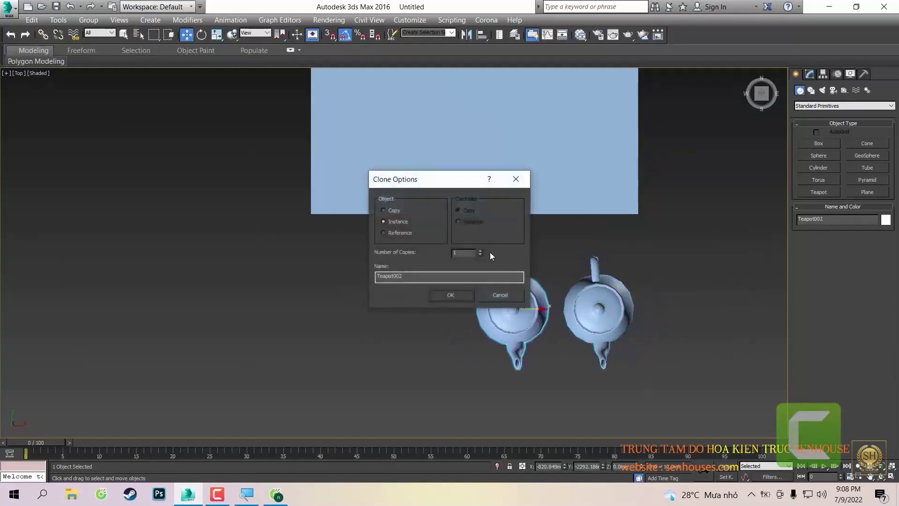
pyautogui.click(481, 250)
pyautogui.click(481, 250)
pyautogui.click(481, 251)
pyautogui.moveTo(497, 179); pyautogui.dragTo(714, 131)
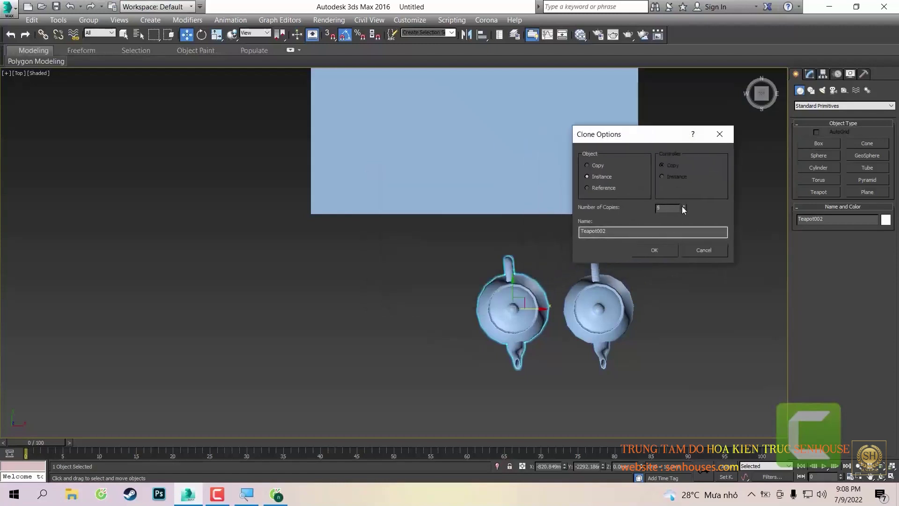
pyautogui.click(654, 249)
pyautogui.scroll(-2, 645, 177)
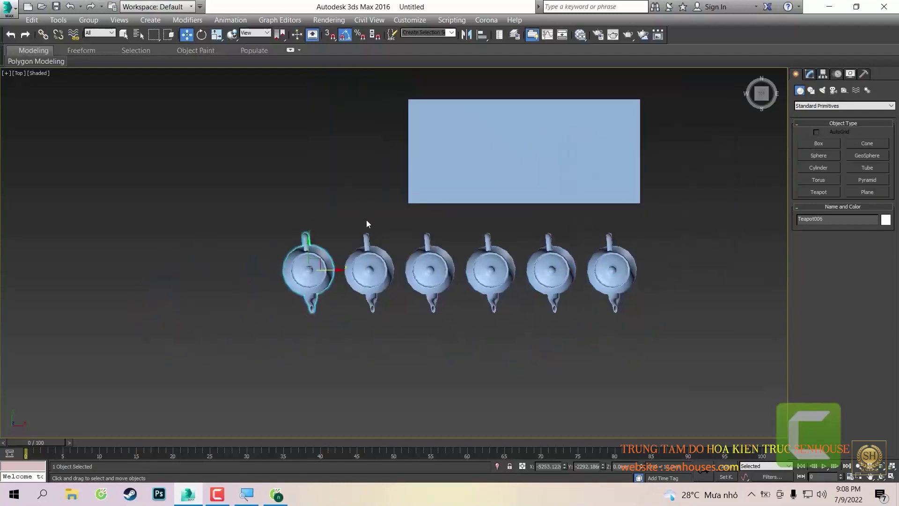
pyautogui.keyDown('ctrl'); pyautogui.moveTo(366, 220); pyautogui.dragTo(335, 349); pyautogui.keyUp('ctrl')
pyautogui.press('Delete')
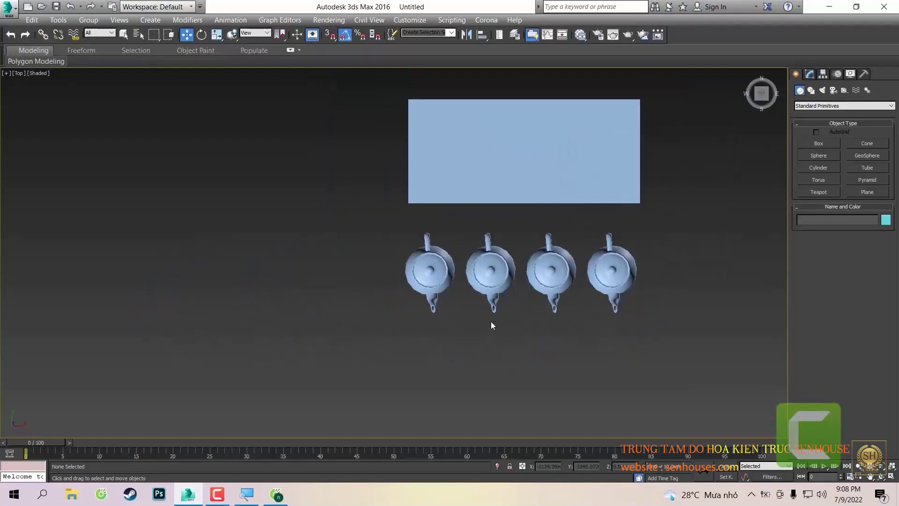
# - Rotate the second, leftmost and rightmost teapots to different angles
pyautogui.click(486, 300)
pyautogui.press('e')
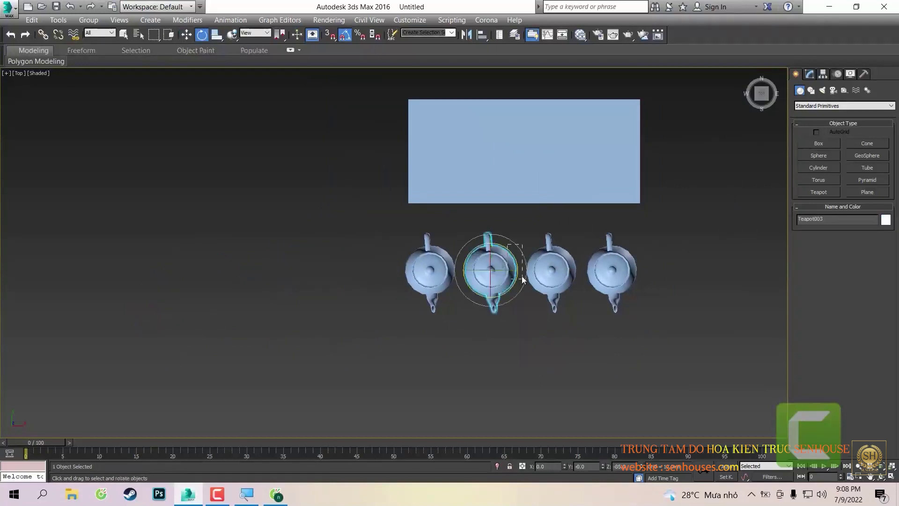
pyautogui.moveTo(523, 280)
pyautogui.mouseDown()
pyautogui.moveTo(548, 253)
pyautogui.moveTo(576, 255)
pyautogui.mouseUp()
pyautogui.click(560, 241)
pyautogui.click(439, 253)
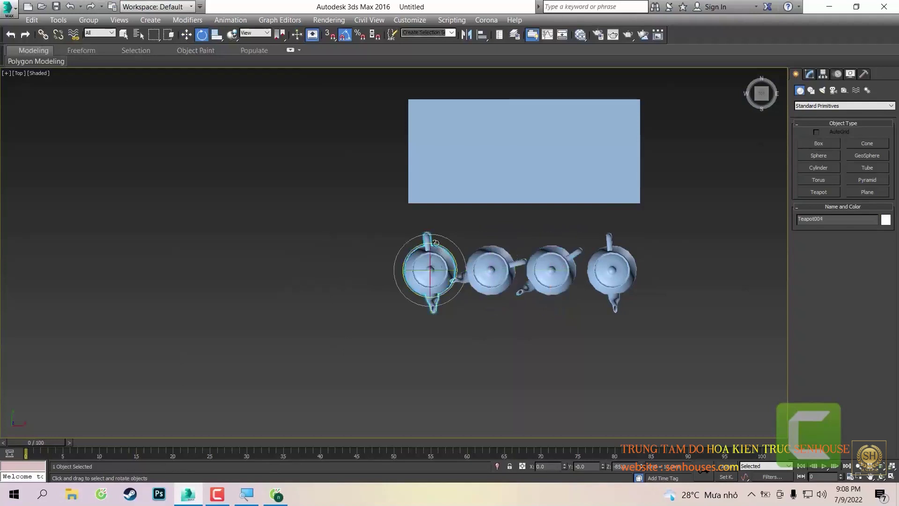
pyautogui.moveTo(436, 243); pyautogui.dragTo(419, 234)
pyautogui.click(605, 260)
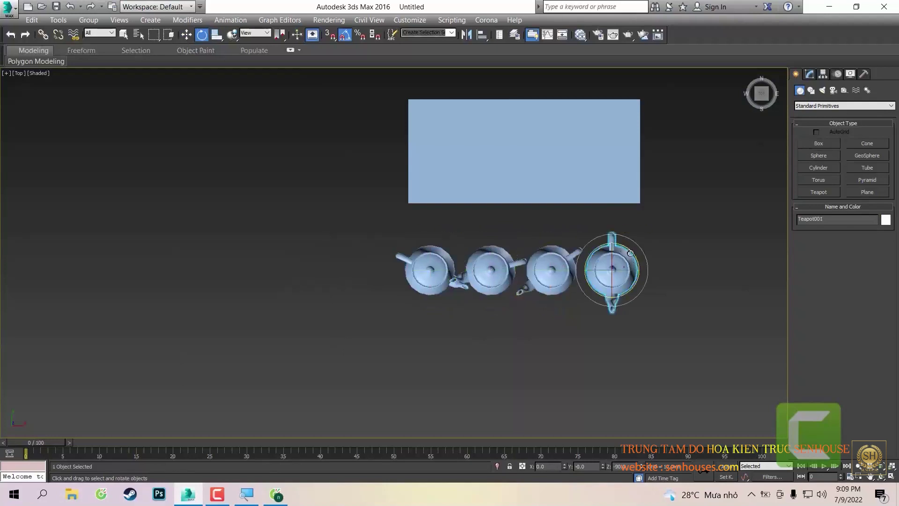
pyautogui.moveTo(631, 253); pyautogui.dragTo(637, 269)
# - Move all four teapots far to the left, then select only the rightmost one
pyautogui.moveTo(652, 333); pyautogui.dragTo(394, 277)
pyautogui.press('w')
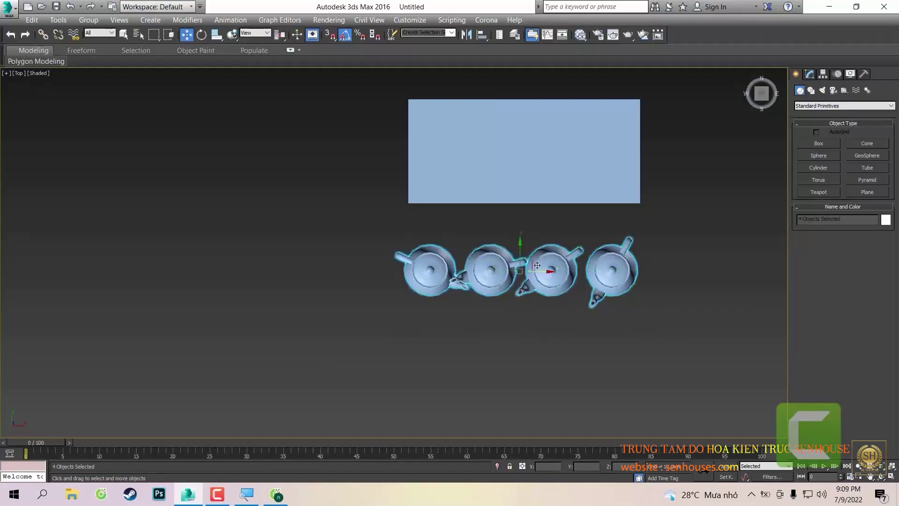
pyautogui.scroll(-5, 522, 272)
pyautogui.moveTo(521, 271)
pyautogui.mouseDown()
pyautogui.moveTo(209, 272)
pyautogui.moveTo(283, 345)
pyautogui.mouseUp()
pyautogui.click(243, 280)
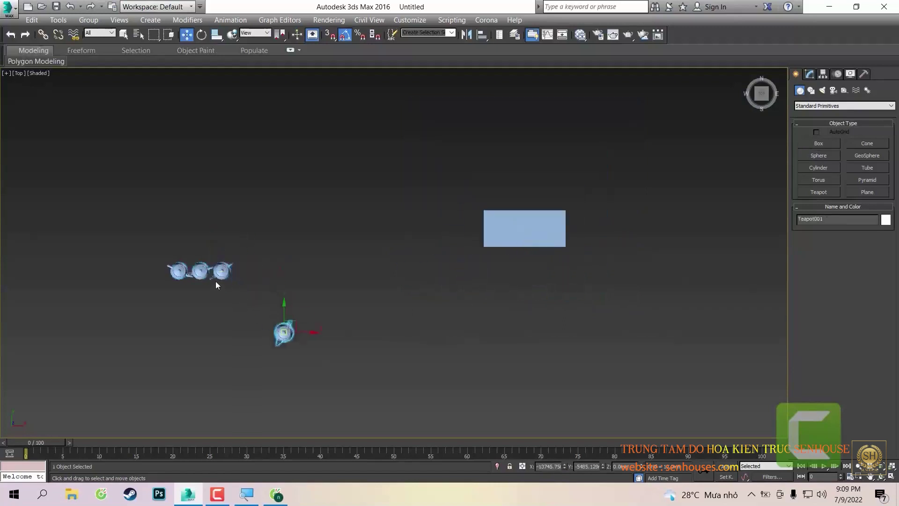
# - Move the third teapot up and the second beside the leftmost, then restore the top view
pyautogui.click(219, 280)
pyautogui.moveTo(220, 276); pyautogui.dragTo(270, 182)
pyautogui.click(207, 275)
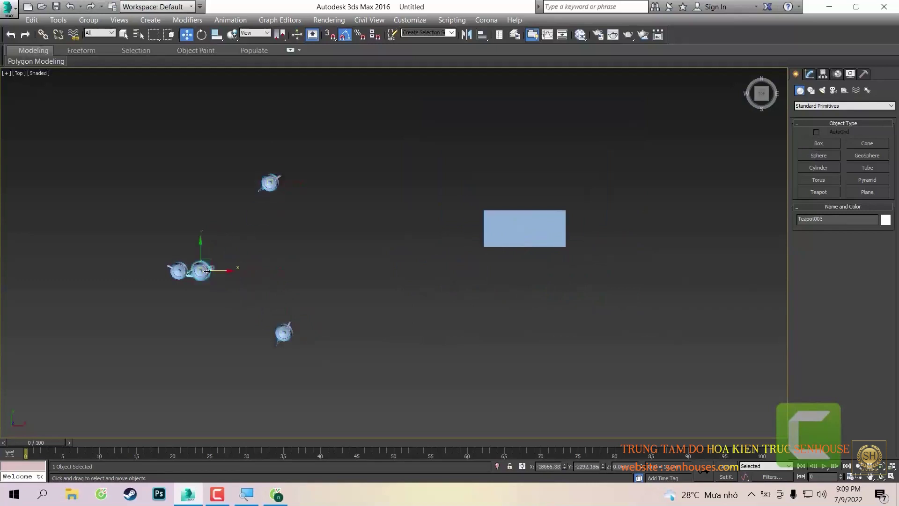
pyautogui.moveTo(207, 275)
pyautogui.mouseDown()
pyautogui.moveTo(196, 275)
pyautogui.moveTo(138, 356)
pyautogui.mouseUp()
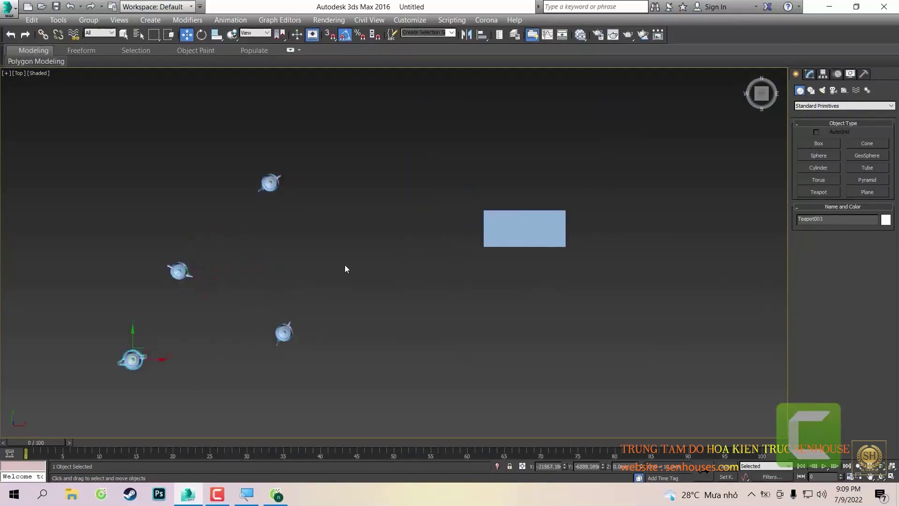
pyautogui.click(356, 263)
pyautogui.scroll(2, 366, 263)
pyautogui.scroll(-2, 439, 273)
pyautogui.moveTo(439, 273)
pyautogui.keyDown('alt'); pyautogui.mouseDown(button='middle')
pyautogui.moveTo(432, 201)
pyautogui.moveTo(411, 244)
pyautogui.moveTo(465, 311)
pyautogui.mouseUp(button='middle'); pyautogui.keyUp('alt')
pyautogui.moveTo(762, 94)
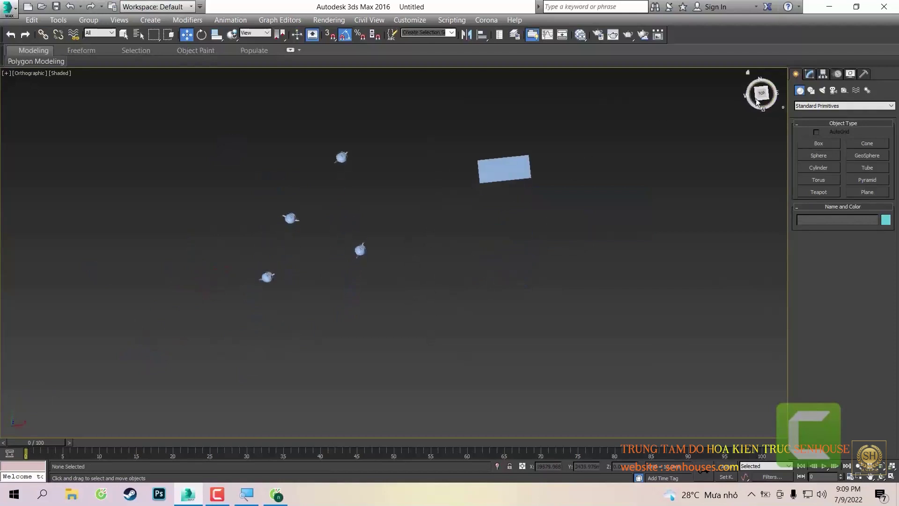
pyautogui.click(759, 98)
# - Place Teapot002 just below the box slab
pyautogui.click(368, 214)
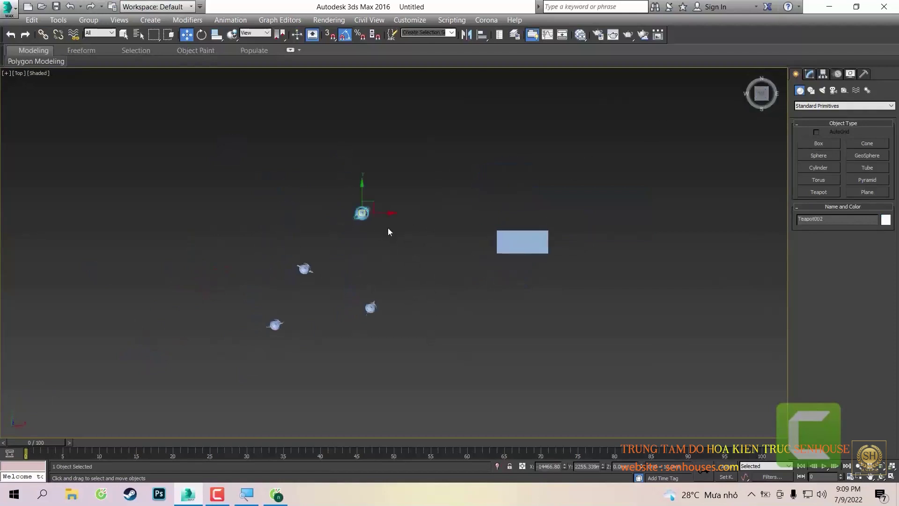
pyautogui.moveTo(368, 218); pyautogui.dragTo(500, 269)
pyautogui.scroll(5, 500, 269)
pyautogui.scroll(1, 548, 281)
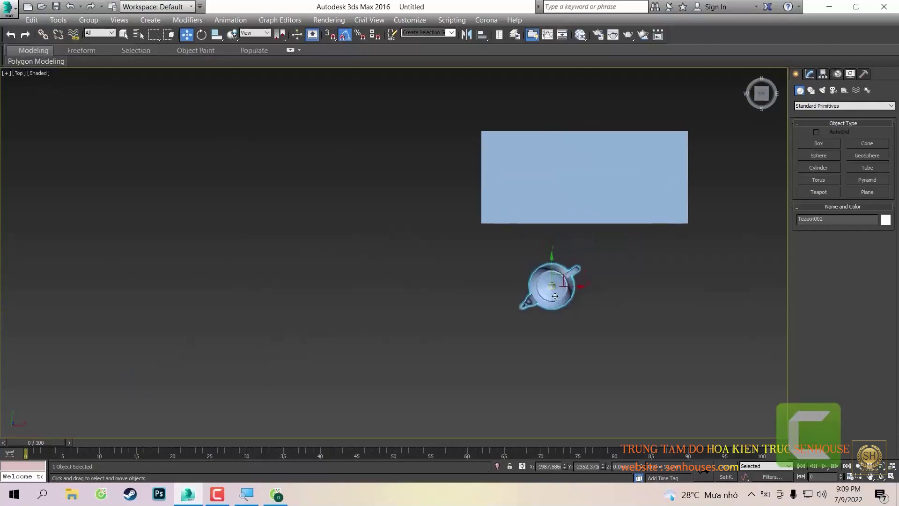
pyautogui.moveTo(552, 282); pyautogui.dragTo(507, 265)
pyautogui.scroll(-2, 330, 323)
pyautogui.scroll(-1, 226, 371)
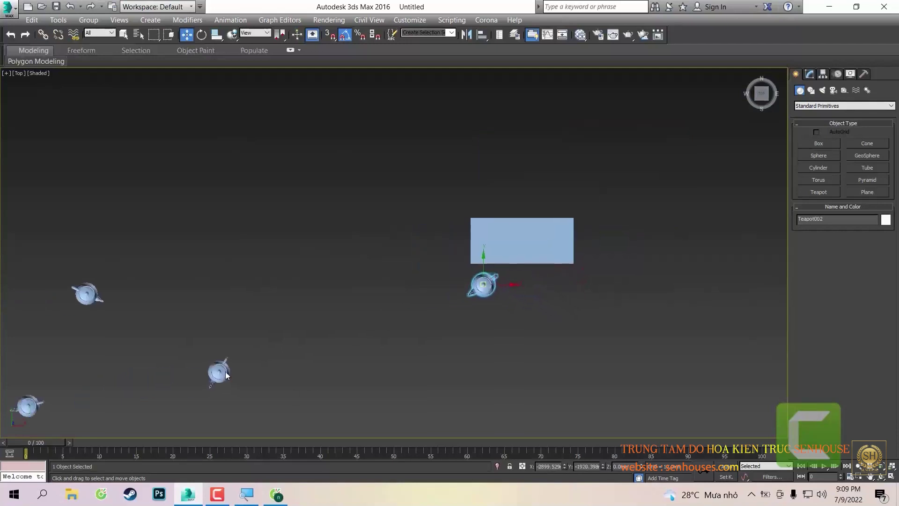
# - Move Teapot004 and Teapot003 into the row below the box beside Teapot002
pyautogui.moveTo(207, 369)
pyautogui.mouseDown()
pyautogui.moveTo(524, 294)
pyautogui.moveTo(522, 286)
pyautogui.mouseUp()
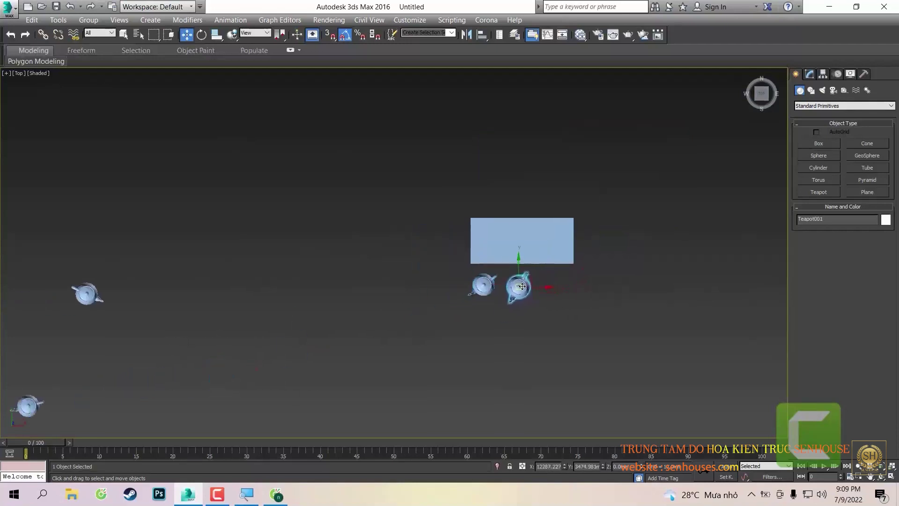
pyautogui.click(87, 289)
pyautogui.moveTo(86, 289); pyautogui.dragTo(552, 287)
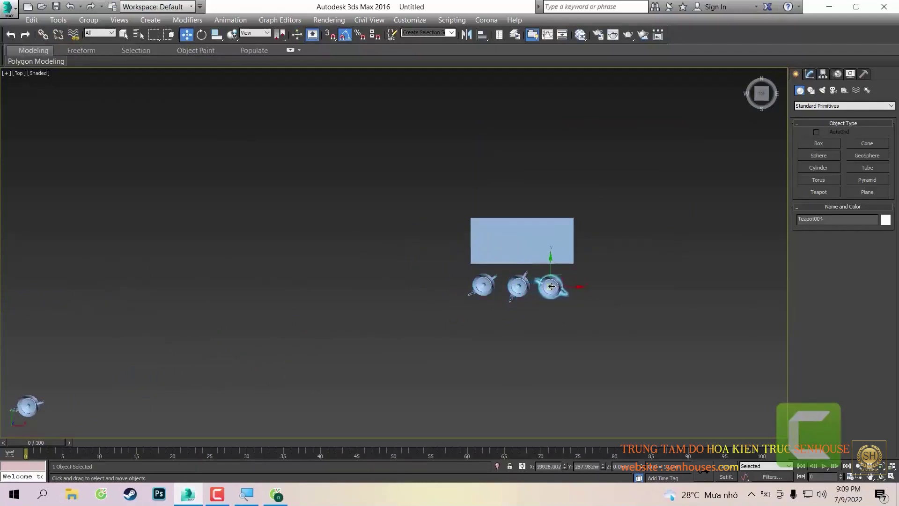
pyautogui.click(28, 407)
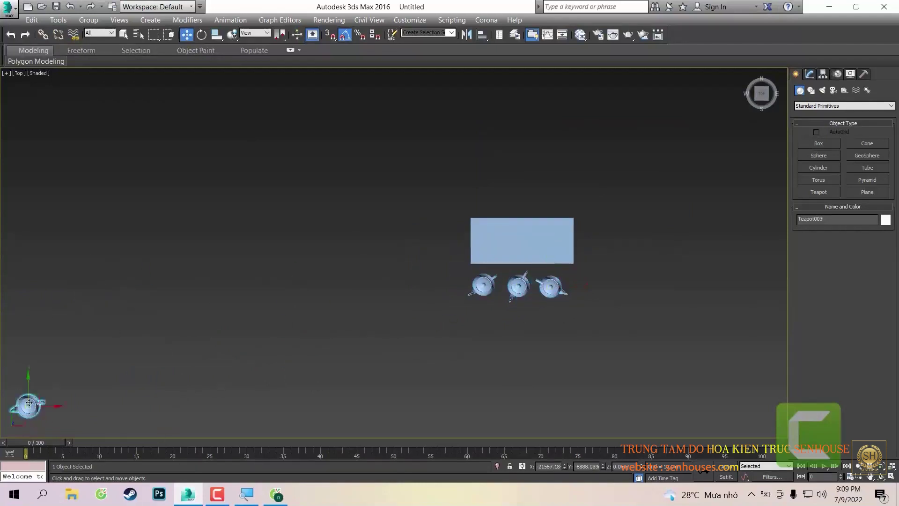
pyautogui.moveTo(28, 407)
pyautogui.mouseDown()
pyautogui.moveTo(646, 293)
pyautogui.moveTo(579, 292)
pyautogui.moveTo(579, 269)
pyautogui.mouseUp()
pyautogui.scroll(5, 580, 293)
pyautogui.scroll(-4, 579, 269)
# - Select Box001 and scale it up uniformly, viewing it from an angle
pyautogui.click(566, 228)
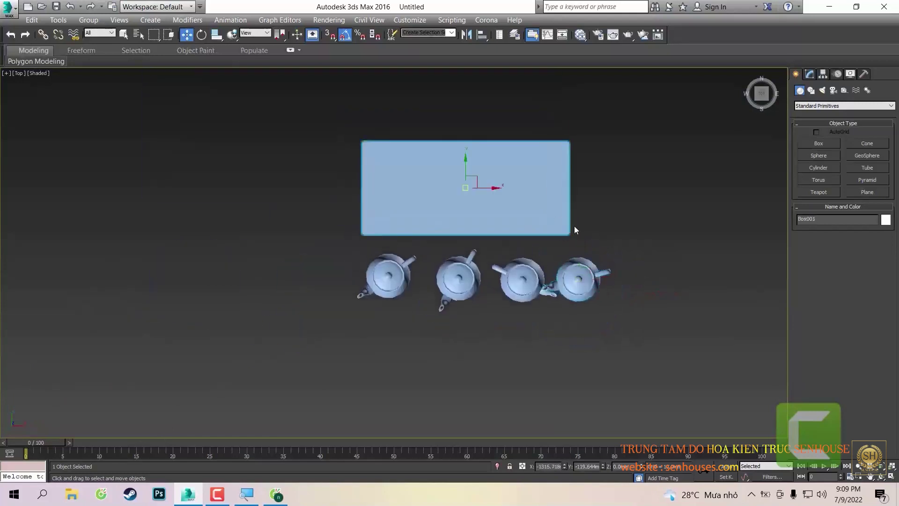
pyautogui.keyDown('alt'); pyautogui.moveTo(433, 229); pyautogui.dragTo(441, 191, button='middle'); pyautogui.keyUp('alt')
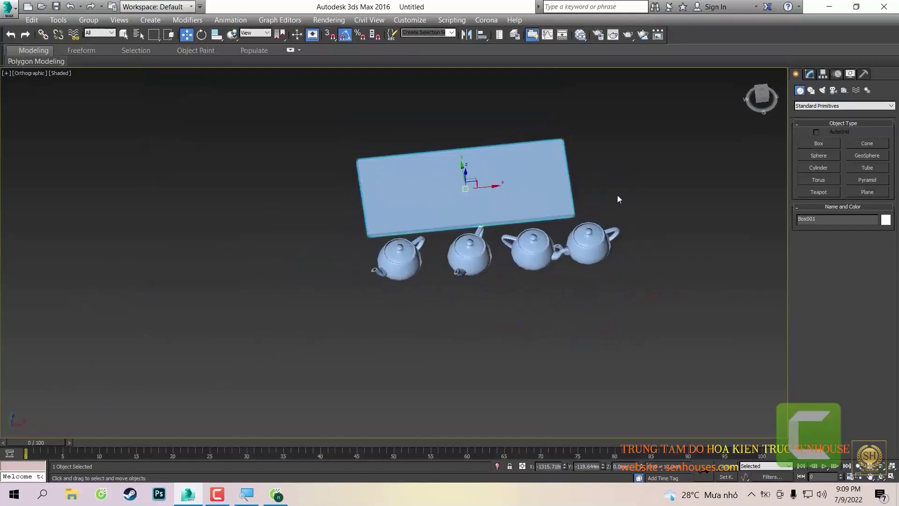
pyautogui.keyDown('alt'); pyautogui.moveTo(617, 198); pyautogui.dragTo(589, 178, button='middle'); pyautogui.keyUp('alt')
pyautogui.keyDown('alt'); pyautogui.moveTo(586, 224); pyautogui.dragTo(587, 226, button='middle'); pyautogui.keyUp('alt')
pyautogui.press('r')
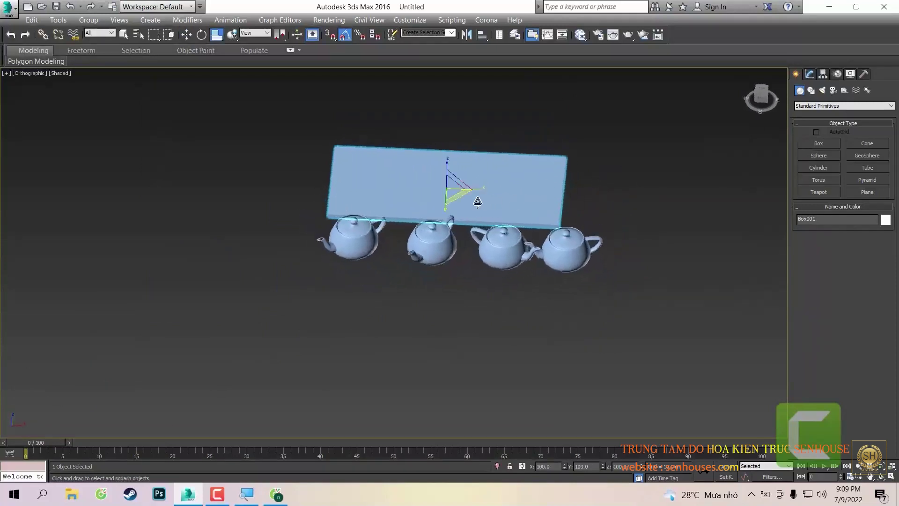
pyautogui.scroll(2, 478, 201)
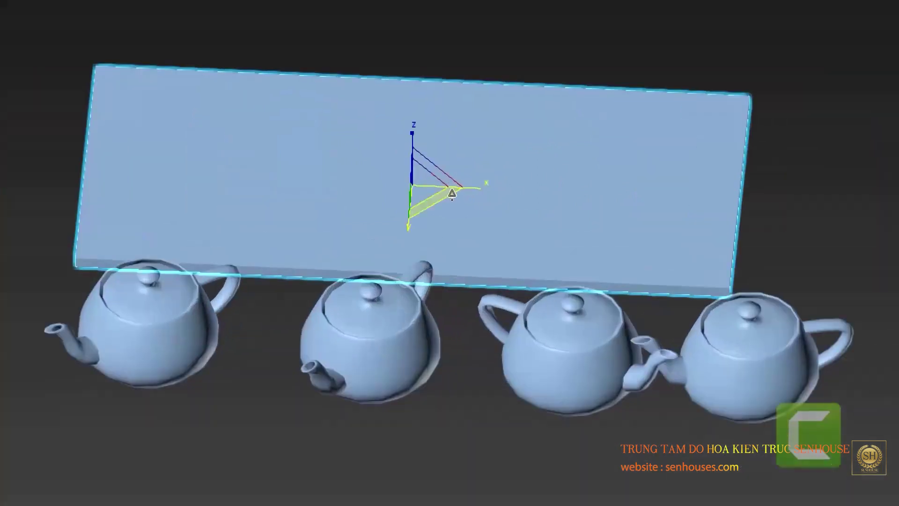
pyautogui.scroll(-1, 452, 194)
pyautogui.scroll(-2, 462, 194)
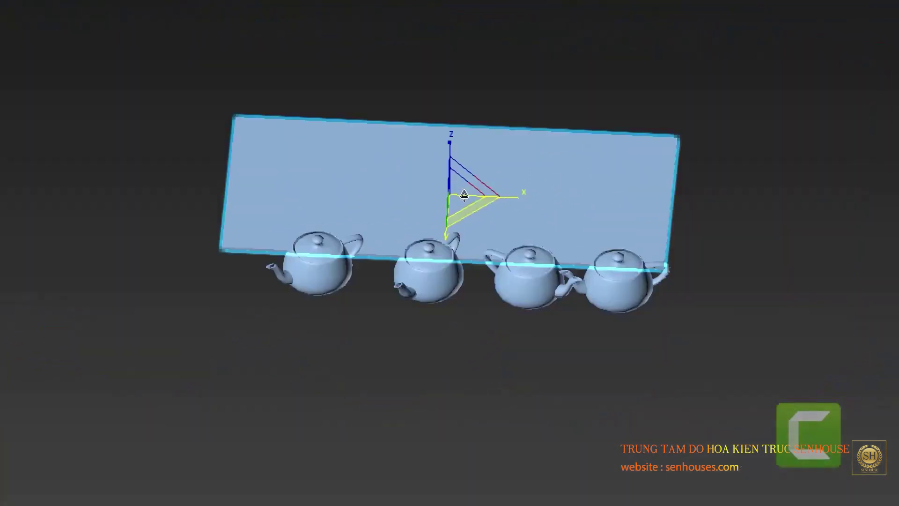
pyautogui.moveTo(464, 194); pyautogui.dragTo(483, 208)
pyautogui.scroll(3, 484, 210)
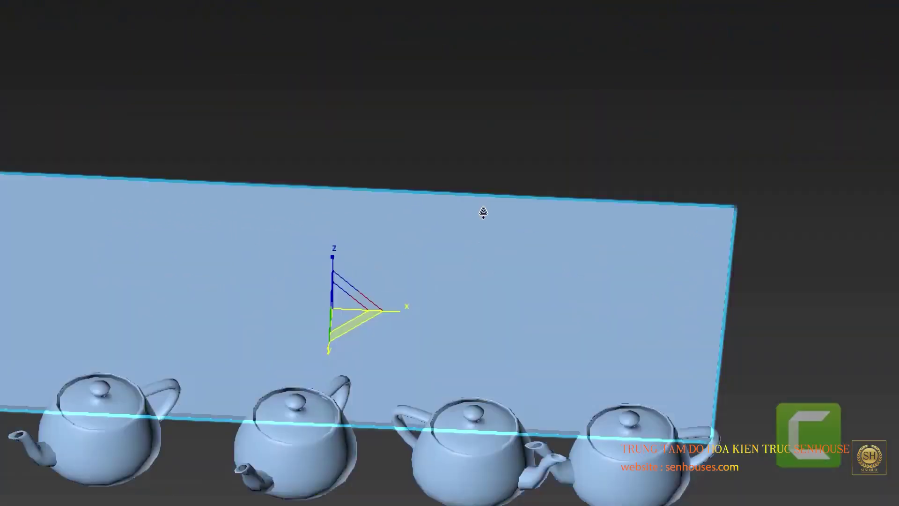
pyautogui.scroll(-4, 483, 211)
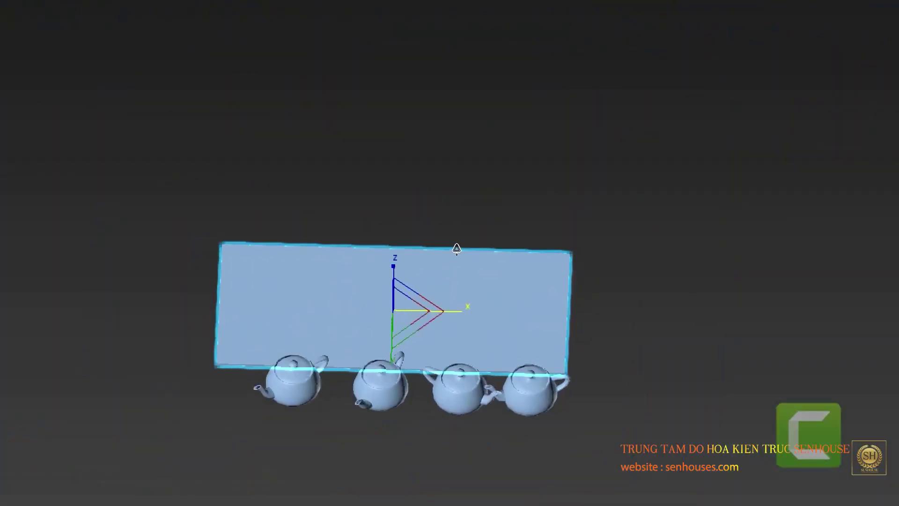
pyautogui.moveTo(457, 246); pyautogui.dragTo(456, 245)
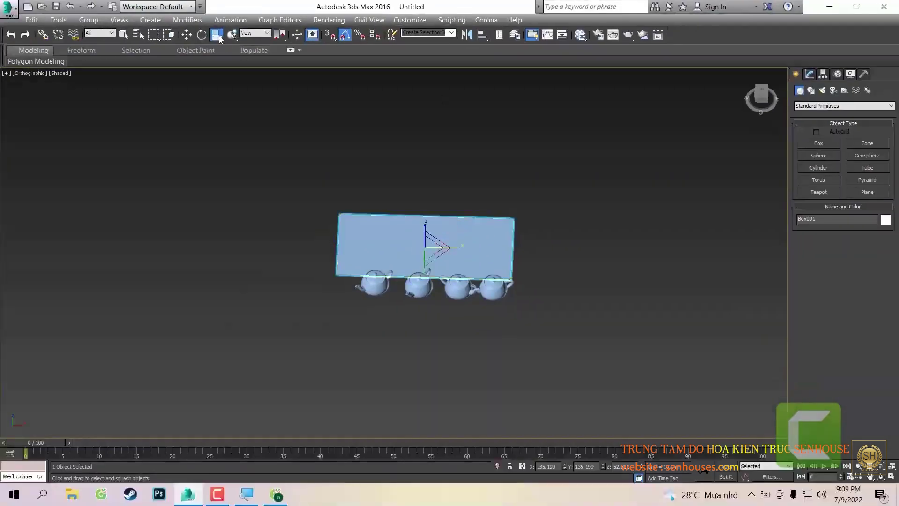
# - Stretch Box001 wider along X with Select and Non-uniform Scale
pyautogui.click(221, 61)
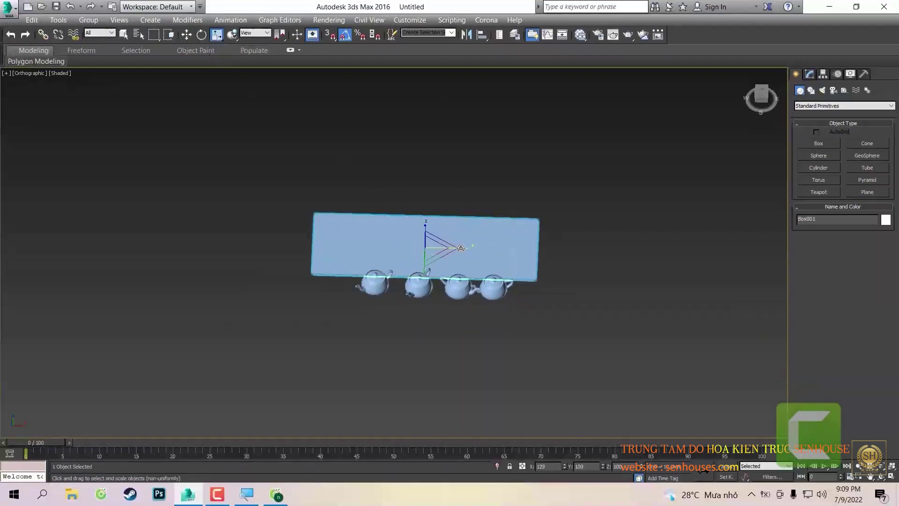
pyautogui.moveTo(450, 246); pyautogui.dragTo(469, 255)
pyautogui.scroll(5, 469, 255)
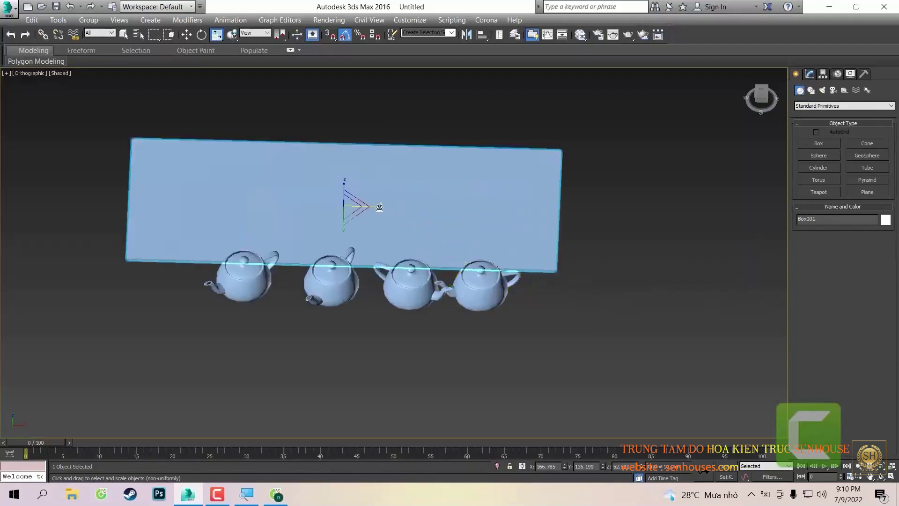
pyautogui.moveTo(379, 207)
pyautogui.mouseDown()
pyautogui.moveTo(368, 203)
pyautogui.moveTo(389, 200)
pyautogui.mouseUp()
pyautogui.press('w')
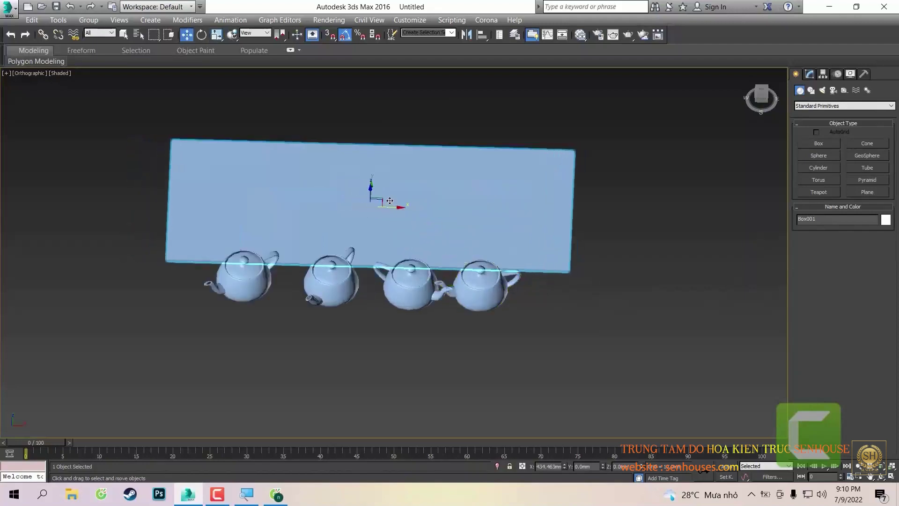
pyautogui.keyDown('alt'); pyautogui.moveTo(647, 206); pyautogui.dragTo(647, 215, button='middle'); pyautogui.keyUp('alt')
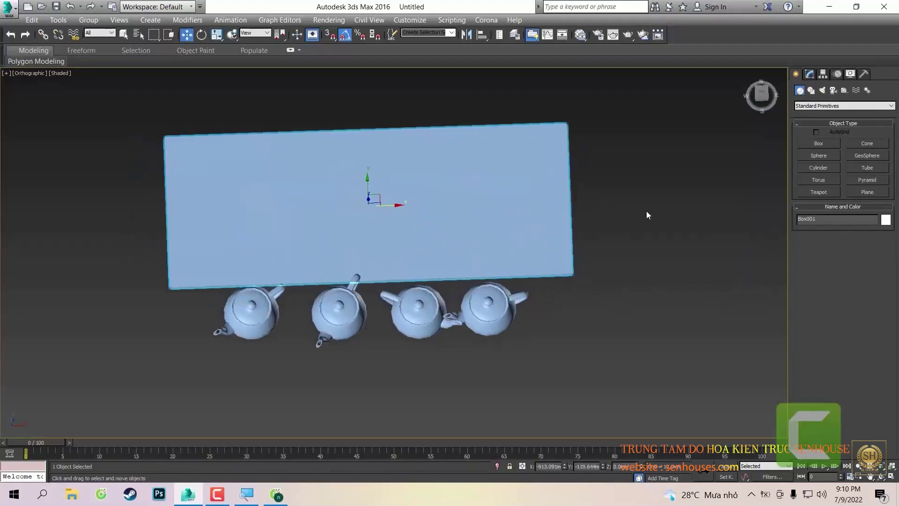
# - Return to the top view, frame all four teapots, and select the rightmost Teapot003
pyautogui.click(763, 95)
pyautogui.scroll(-5, 604, 225)
pyautogui.scroll(4, 627, 234)
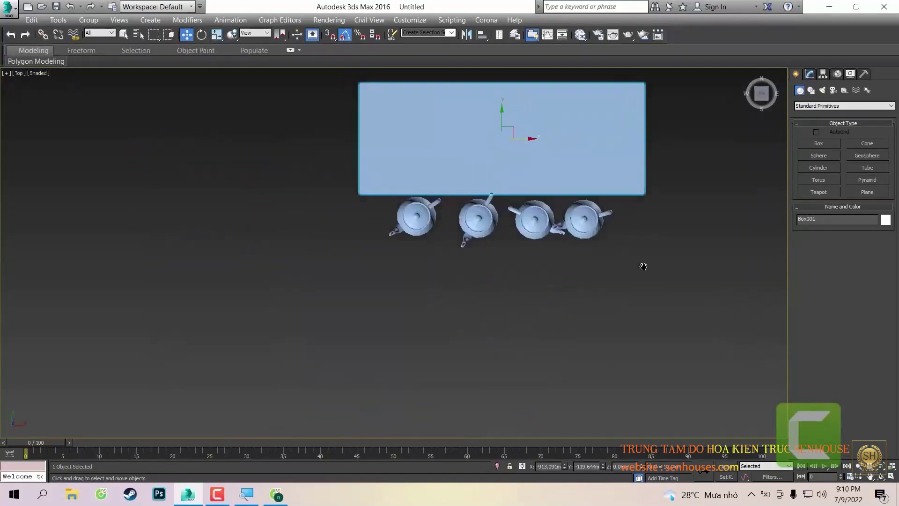
pyautogui.click(594, 251)
pyautogui.scroll(2, 629, 231)
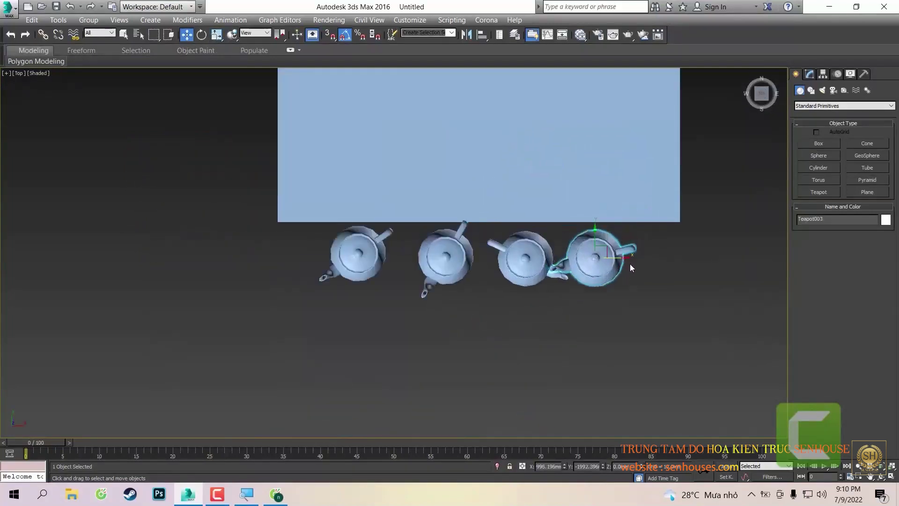
pyautogui.scroll(-3, 595, 256)
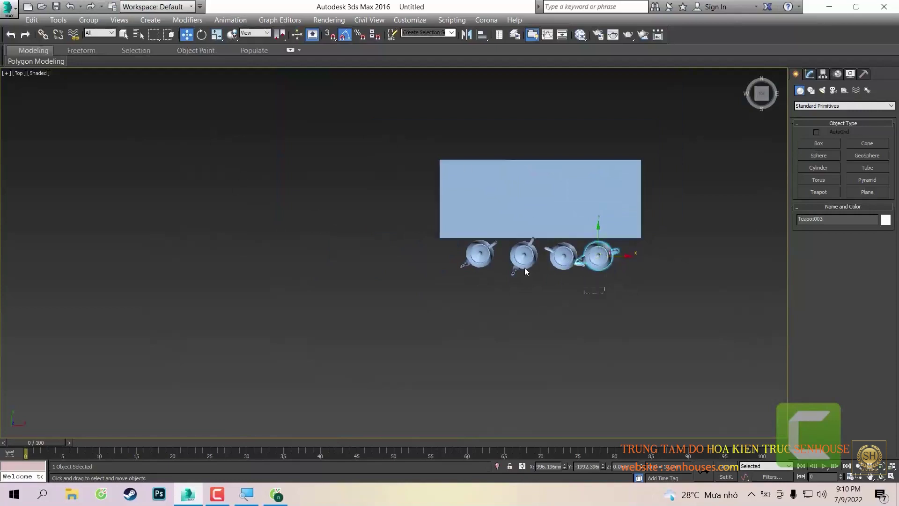
pyautogui.moveTo(623, 281); pyautogui.dragTo(501, 261)
pyautogui.click(607, 250)
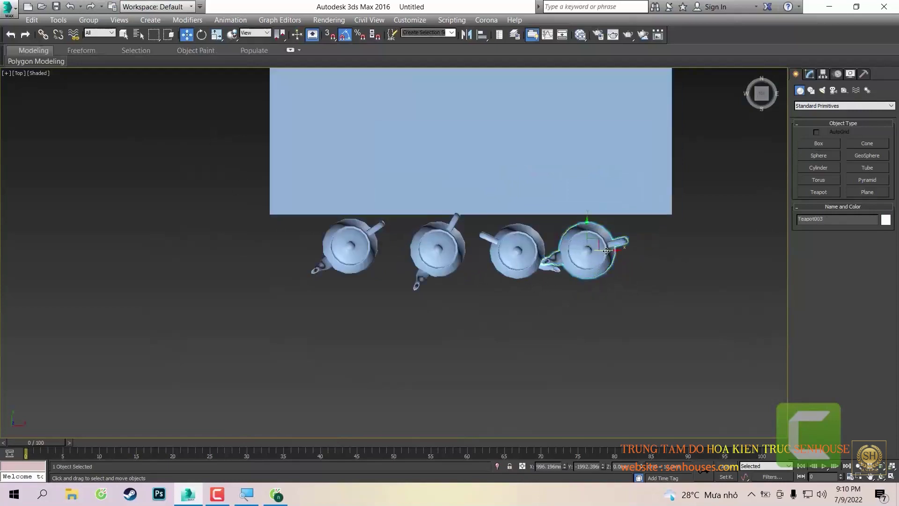
pyautogui.scroll(5, 610, 246)
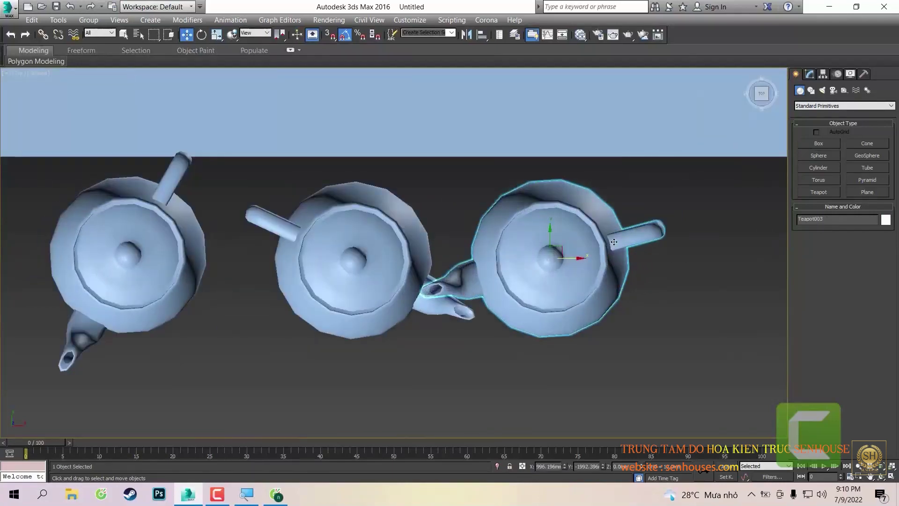
pyautogui.scroll(-4, 598, 253)
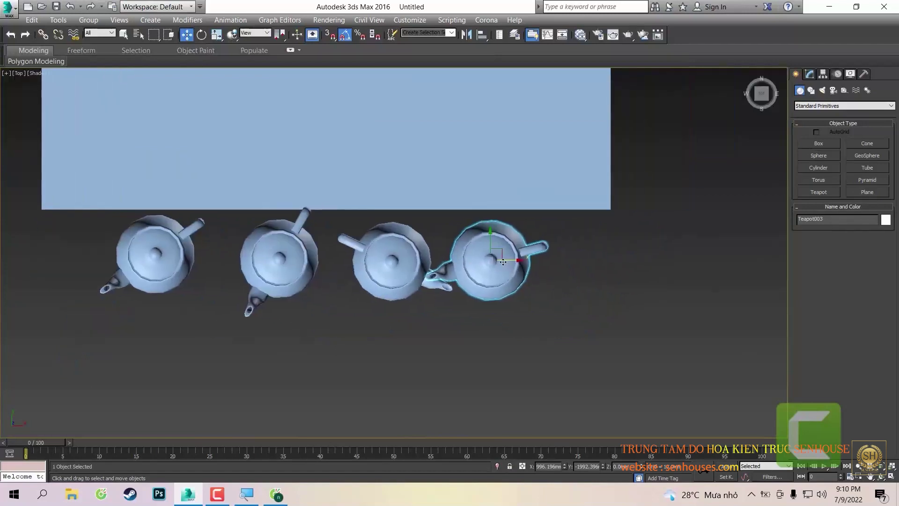
pyautogui.scroll(2, 502, 248)
# - Turn the rightmost teapot spout-up and slide it further right
pyautogui.press('e')
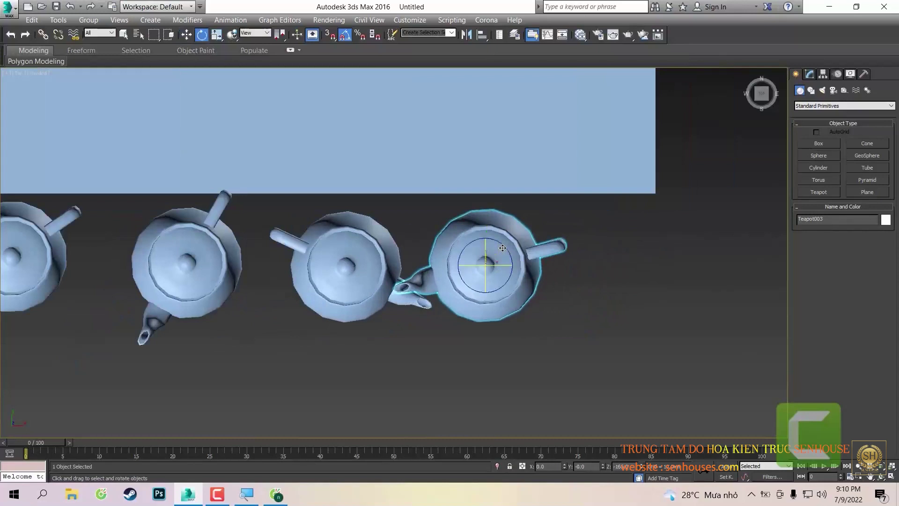
pyautogui.moveTo(500, 247)
pyautogui.mouseDown()
pyautogui.moveTo(538, 286)
pyautogui.moveTo(506, 258)
pyautogui.mouseUp()
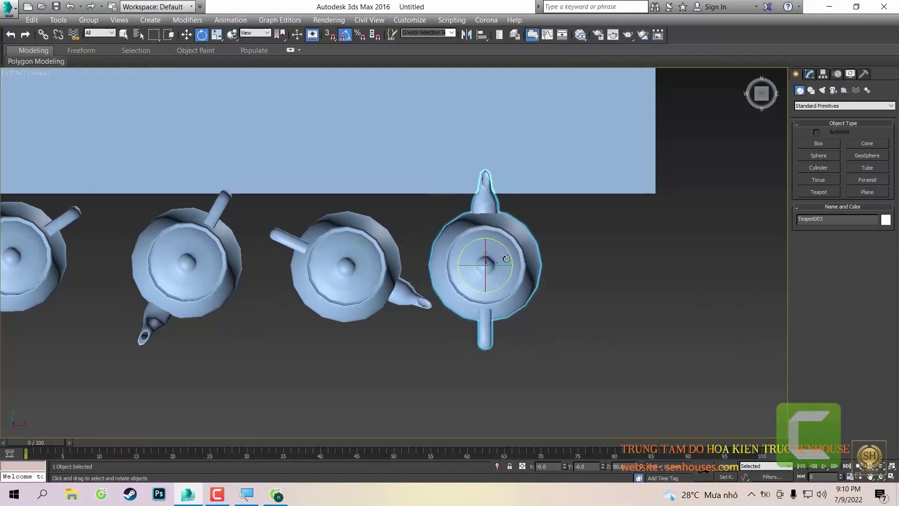
pyautogui.press('w')
pyautogui.moveTo(506, 266)
pyautogui.mouseDown()
pyautogui.moveTo(574, 274)
pyautogui.moveTo(562, 275)
pyautogui.mouseUp()
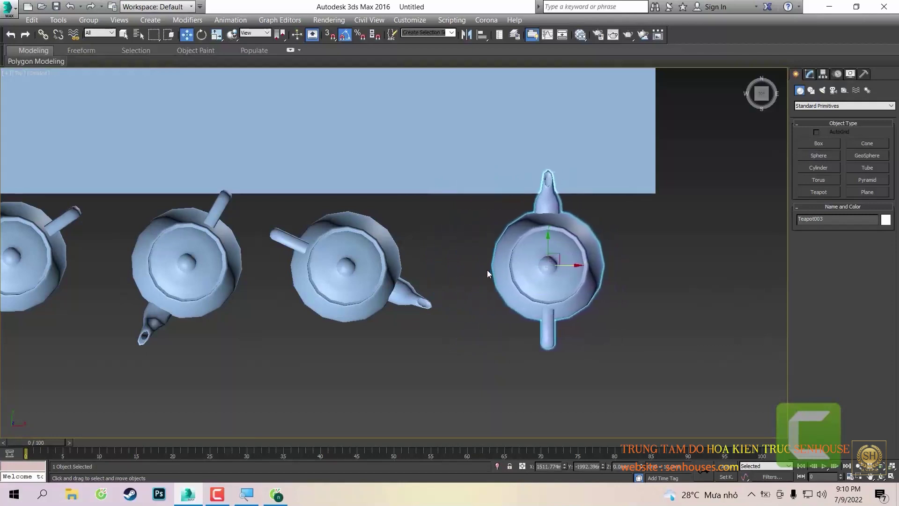
pyautogui.moveTo(487, 270); pyautogui.dragTo(519, 281, button='middle')
# - Rotate the third teapot 90° so its spout points up
pyautogui.click(451, 254)
pyautogui.moveTo(451, 254); pyautogui.dragTo(481, 326, button='middle')
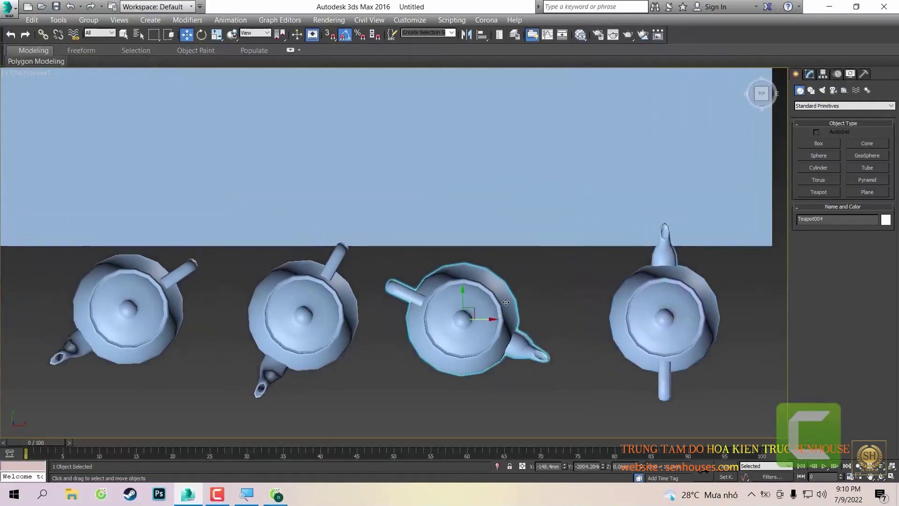
pyautogui.press('e')
pyautogui.moveTo(490, 311); pyautogui.dragTo(474, 264)
pyautogui.moveTo(404, 320); pyautogui.dragTo(492, 346, button='middle')
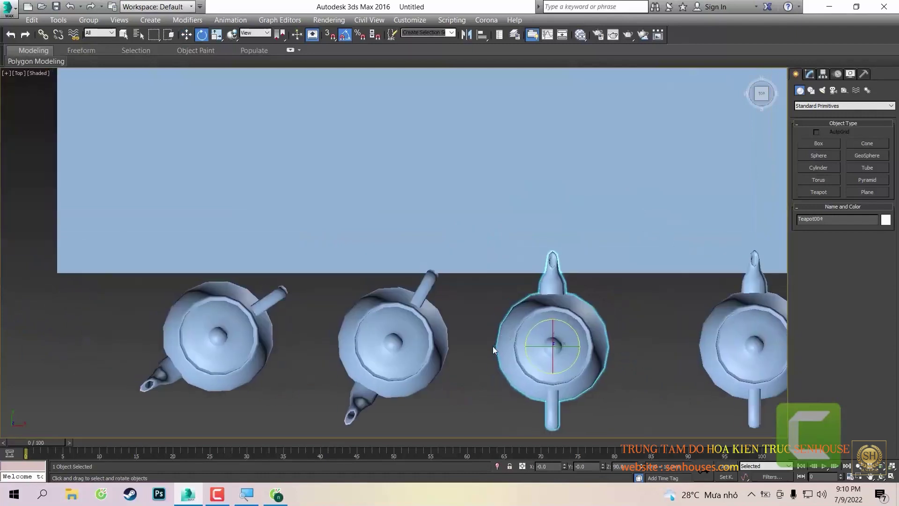
# - Turn the second and leftmost teapots so their spouts also point up
pyautogui.click(419, 333)
pyautogui.moveTo(412, 324); pyautogui.dragTo(447, 399)
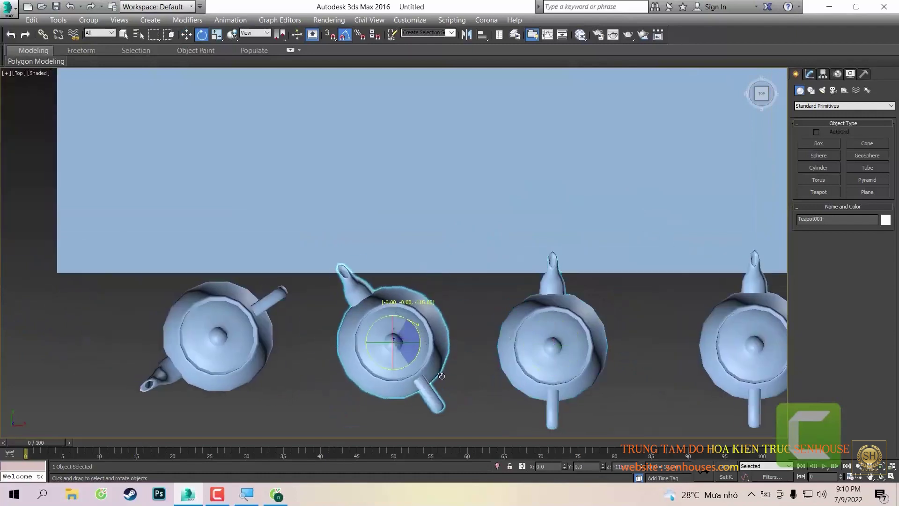
pyautogui.moveTo(291, 367); pyautogui.dragTo(338, 375, button='middle')
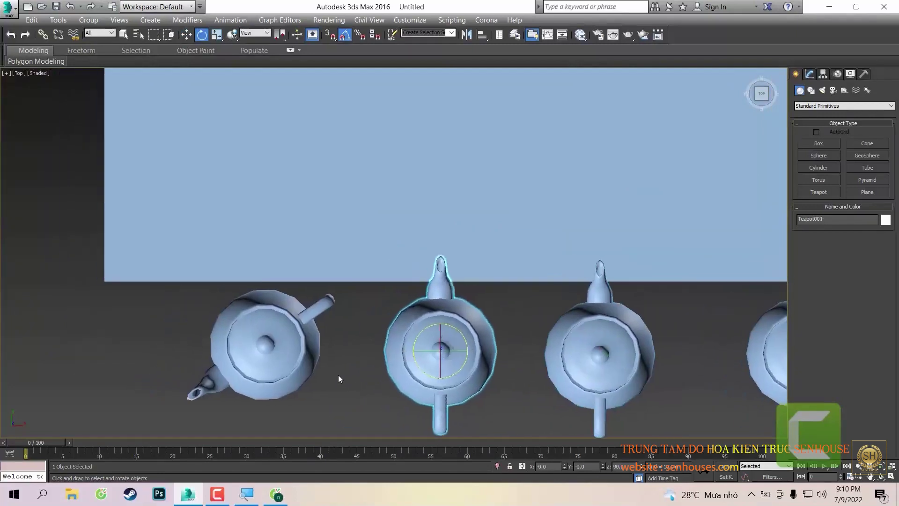
pyautogui.click(301, 342)
pyautogui.moveTo(286, 324); pyautogui.dragTo(273, 342)
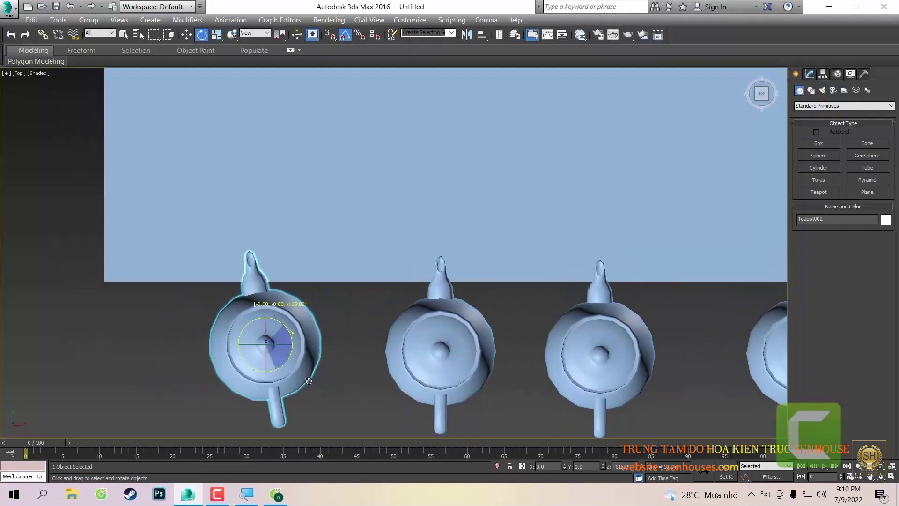
pyautogui.press('w')
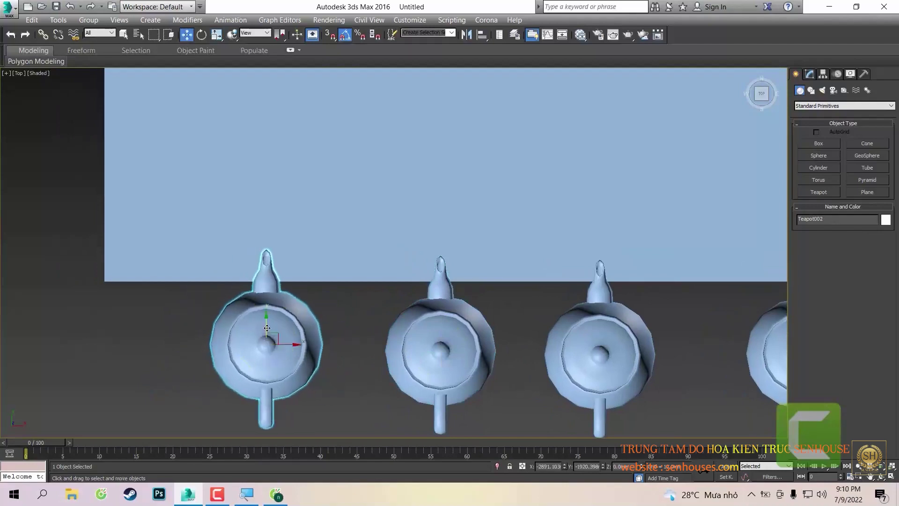
pyautogui.moveTo(262, 334)
pyautogui.keyDown('alt'); pyautogui.mouseDown(button='middle')
pyautogui.moveTo(345, 295)
pyautogui.moveTo(377, 246)
pyautogui.moveTo(398, 276)
pyautogui.mouseUp(button='middle'); pyautogui.keyUp('alt')
# - Select the four teapots in a side view and trial a 2x scale-up, then revert it
pyautogui.click(761, 97)
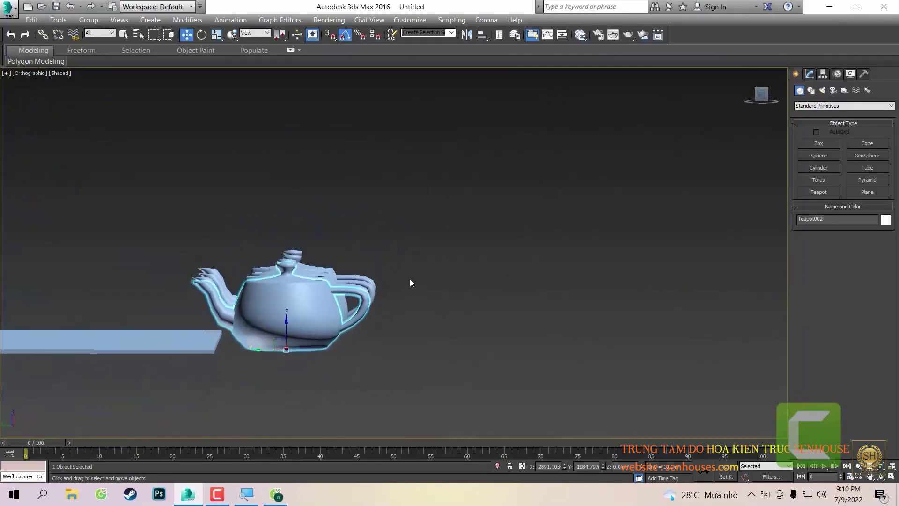
pyautogui.moveTo(402, 307); pyautogui.dragTo(297, 231)
pyautogui.scroll(2, 313, 290)
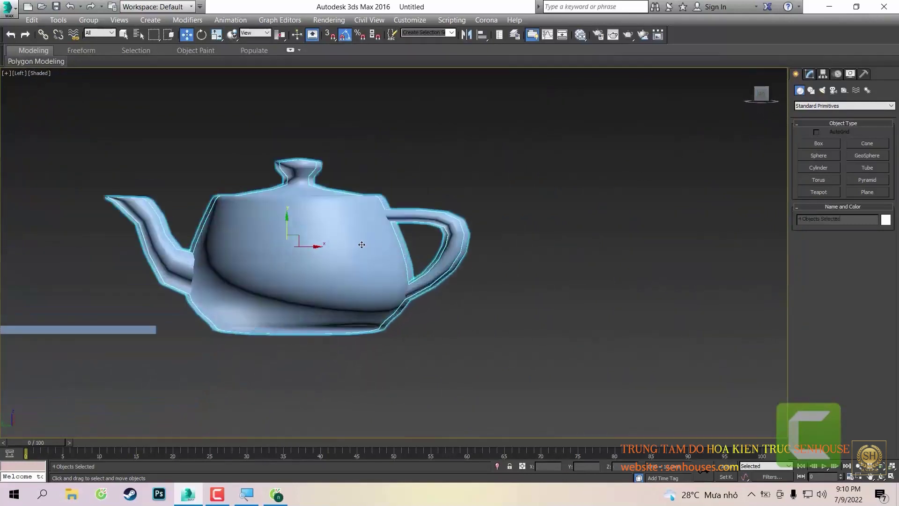
pyautogui.moveTo(425, 271); pyautogui.dragTo(565, 312, button='middle')
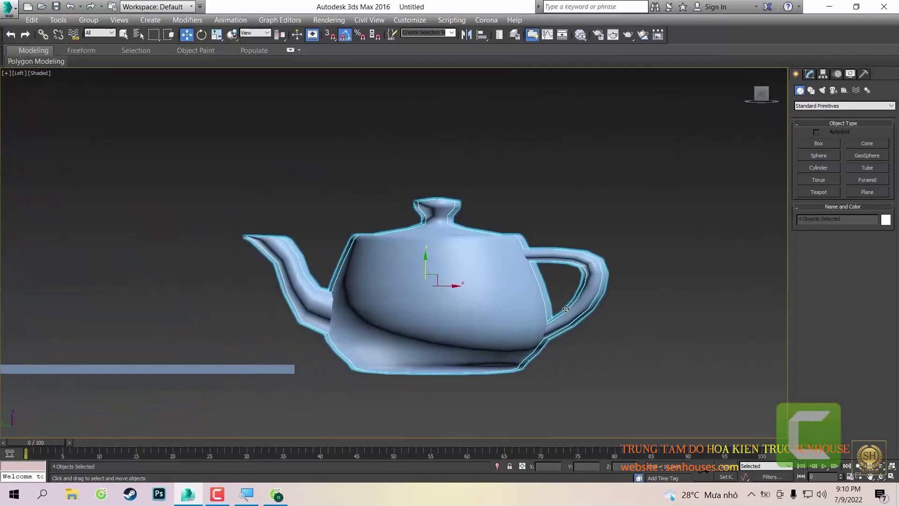
pyautogui.press('r')
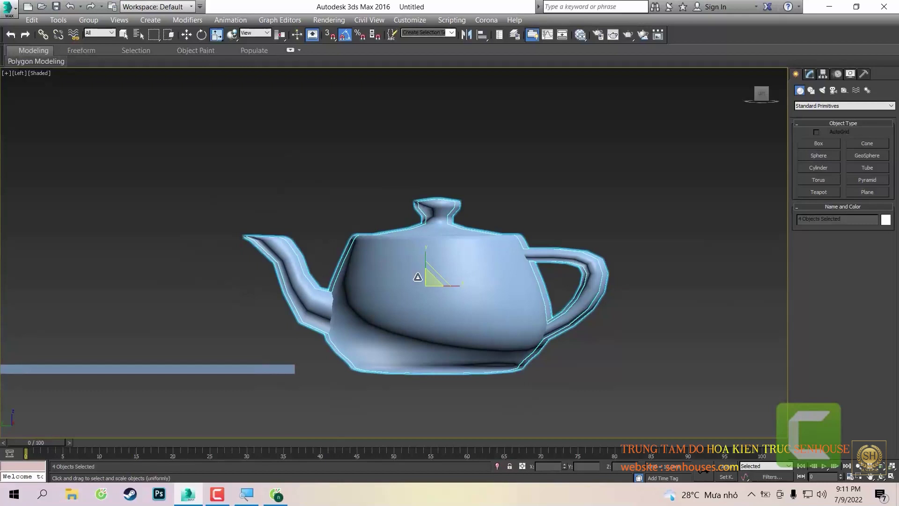
pyautogui.moveTo(431, 279); pyautogui.dragTo(439, 216)
pyautogui.press('w')
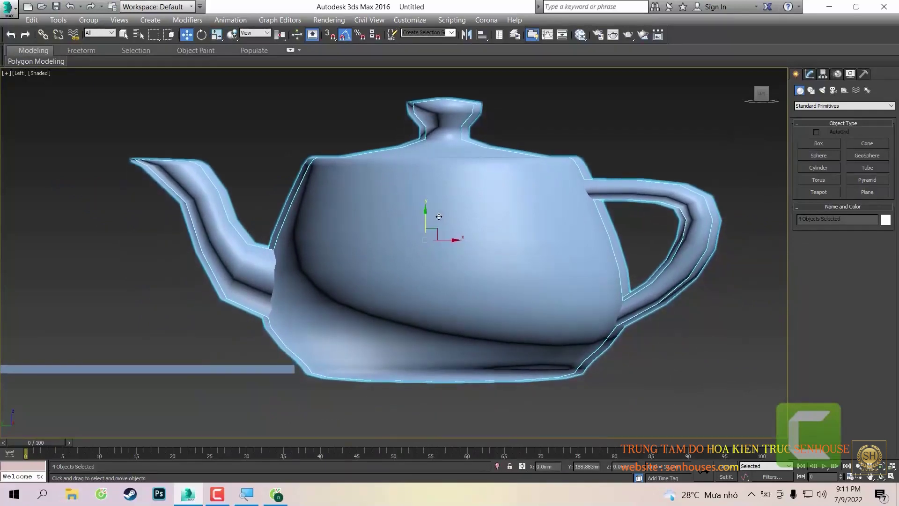
# - Scale the four teapots slightly smaller, checking from a tilted view
pyautogui.moveTo(454, 240)
pyautogui.keyDown('alt'); pyautogui.mouseDown(button='middle')
pyautogui.moveTo(401, 276)
pyautogui.moveTo(311, 306)
pyautogui.moveTo(349, 264)
pyautogui.mouseUp(button='middle'); pyautogui.keyUp('alt')
pyautogui.scroll(-6, 311, 305)
pyautogui.press('t')
pyautogui.press('r')
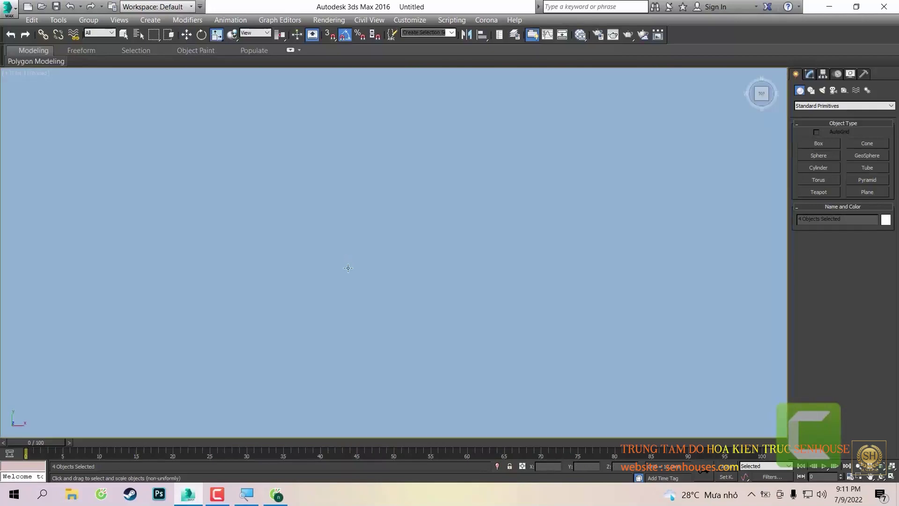
pyautogui.moveTo(411, 253)
pyautogui.keyDown('alt'); pyautogui.mouseDown(button='middle')
pyautogui.moveTo(431, 257)
pyautogui.moveTo(369, 393)
pyautogui.mouseUp(button='middle'); pyautogui.keyUp('alt')
pyautogui.moveTo(359, 381); pyautogui.dragTo(340, 418)
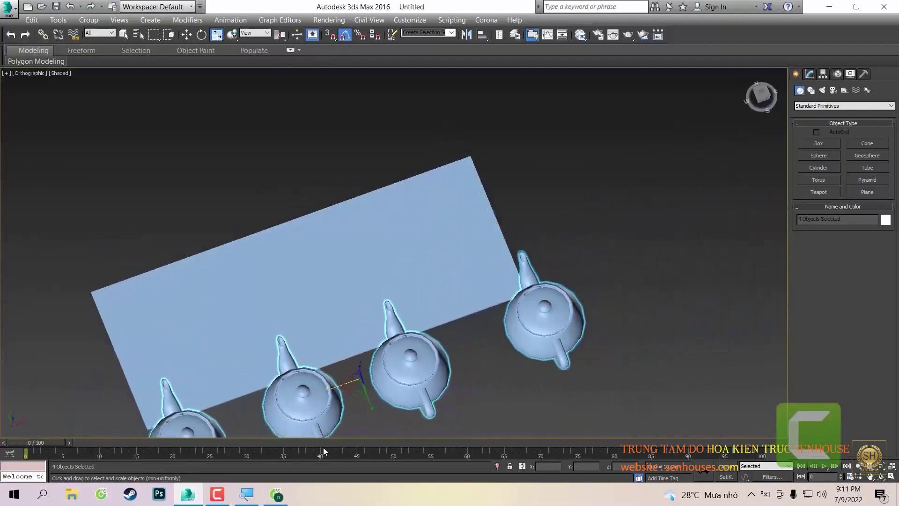
pyautogui.moveTo(428, 347)
pyautogui.keyDown('alt'); pyautogui.mouseDown(button='middle')
pyautogui.moveTo(468, 296)
pyautogui.moveTo(492, 214)
pyautogui.moveTo(508, 209)
pyautogui.mouseUp(button='middle'); pyautogui.keyUp('alt')
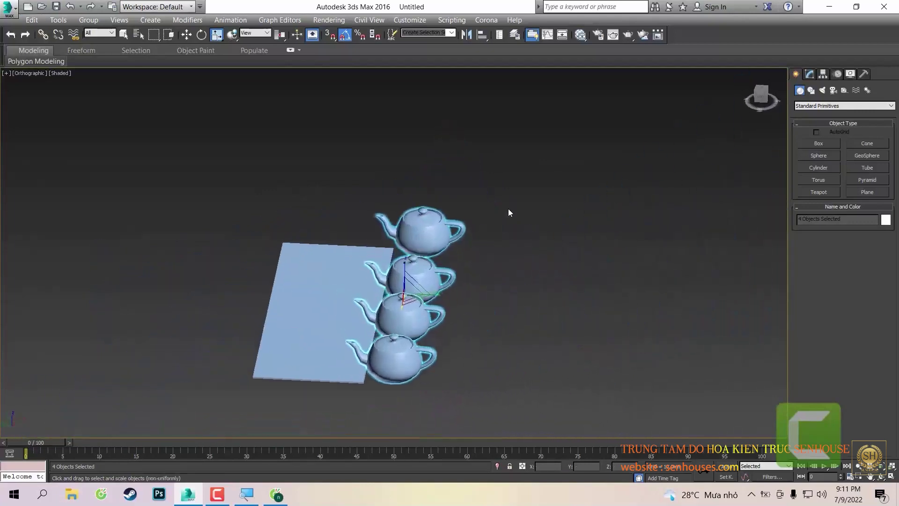
pyautogui.hotkey('ctrl', 'a')
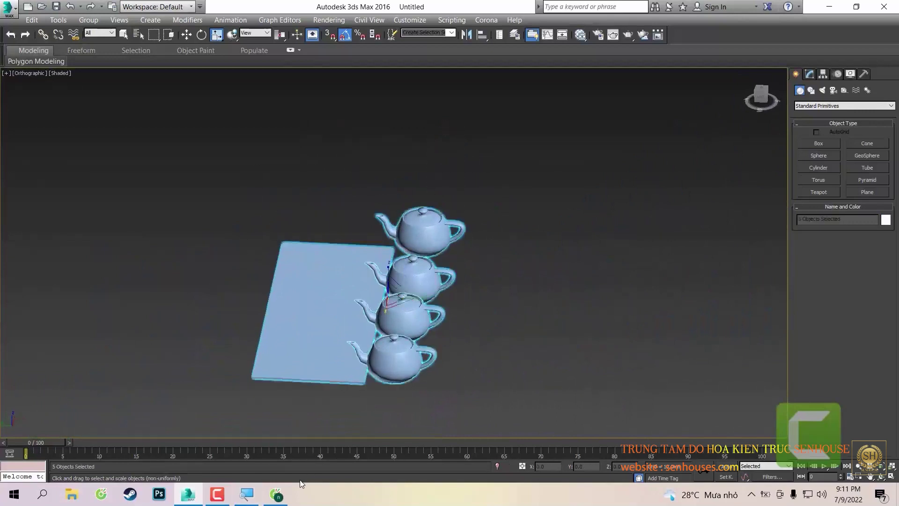
pyautogui.click(296, 187)
pyautogui.moveTo(285, 397); pyautogui.dragTo(286, 395)
pyautogui.click(384, 168)
pyautogui.hotkey('ctrl', 'a')
pyautogui.moveTo(347, 379)
pyautogui.keyDown('alt'); pyautogui.mouseDown(button='middle')
pyautogui.moveTo(405, 321)
pyautogui.moveTo(441, 309)
pyautogui.mouseUp(button='middle'); pyautogui.keyUp('alt')
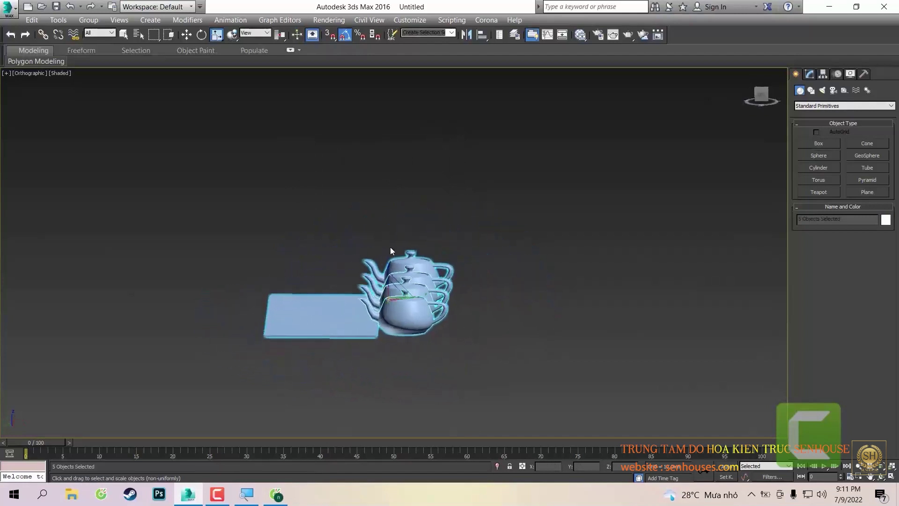
pyautogui.moveTo(391, 251)
pyautogui.keyDown('alt'); pyautogui.mouseDown(button='middle')
pyautogui.moveTo(525, 377)
pyautogui.moveTo(360, 241)
pyautogui.moveTo(347, 321)
pyautogui.mouseUp(button='middle'); pyautogui.keyUp('alt')
pyautogui.click(325, 230)
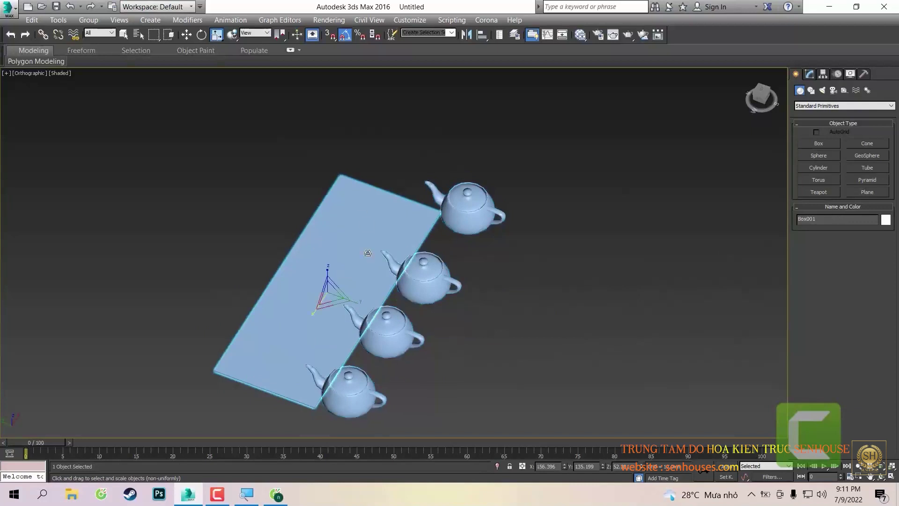
pyautogui.click(217, 494)
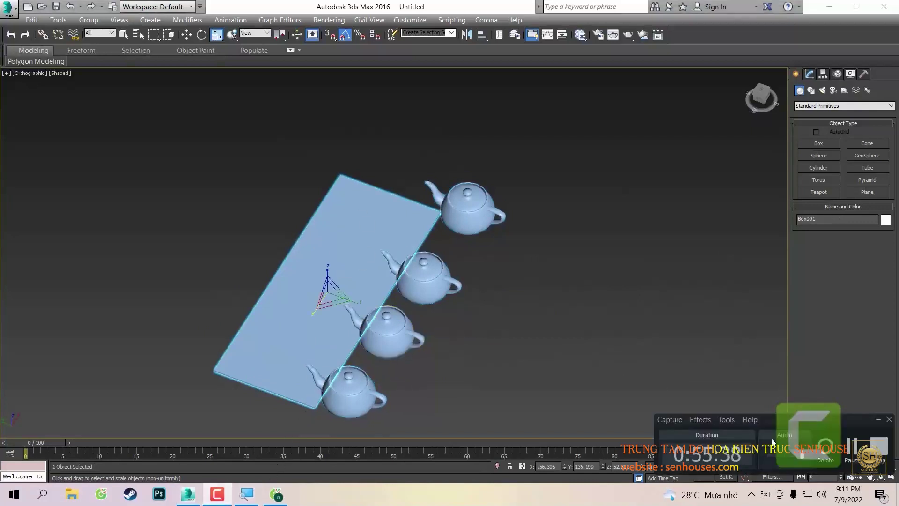